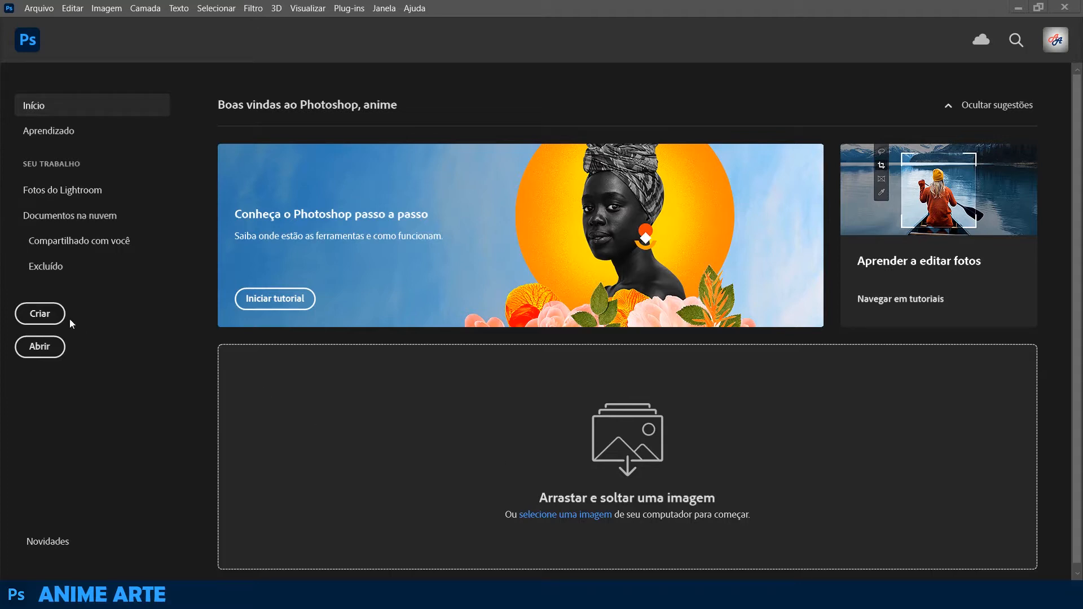
Create a new document from the Grande - Web preset, 1920 x 1080 px at 72 ppi, with artboards disabled.
left_click(41, 314)
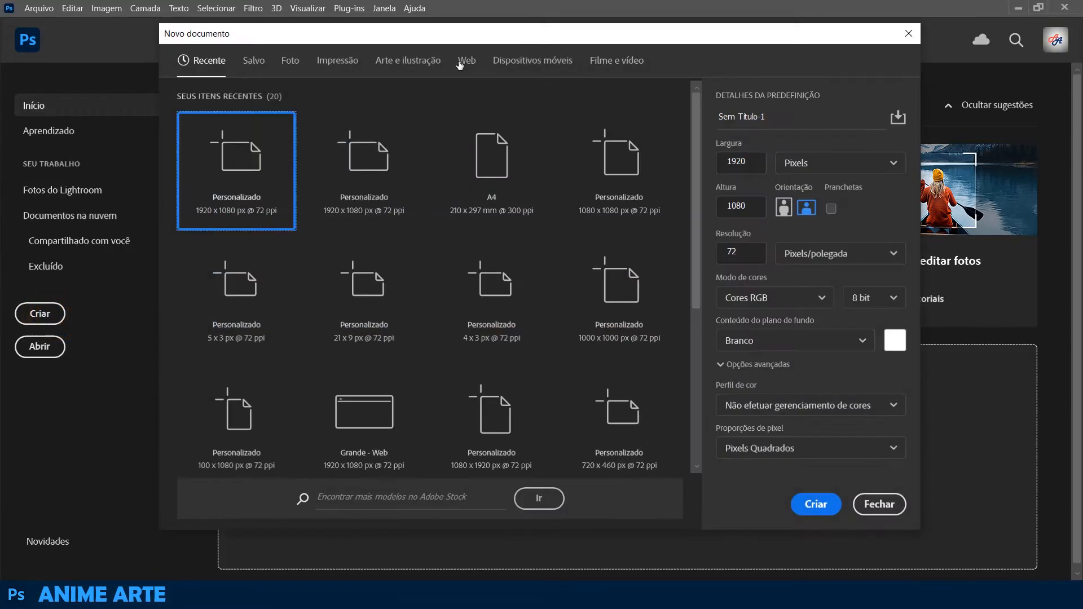
left_click(466, 62)
left_click(366, 155)
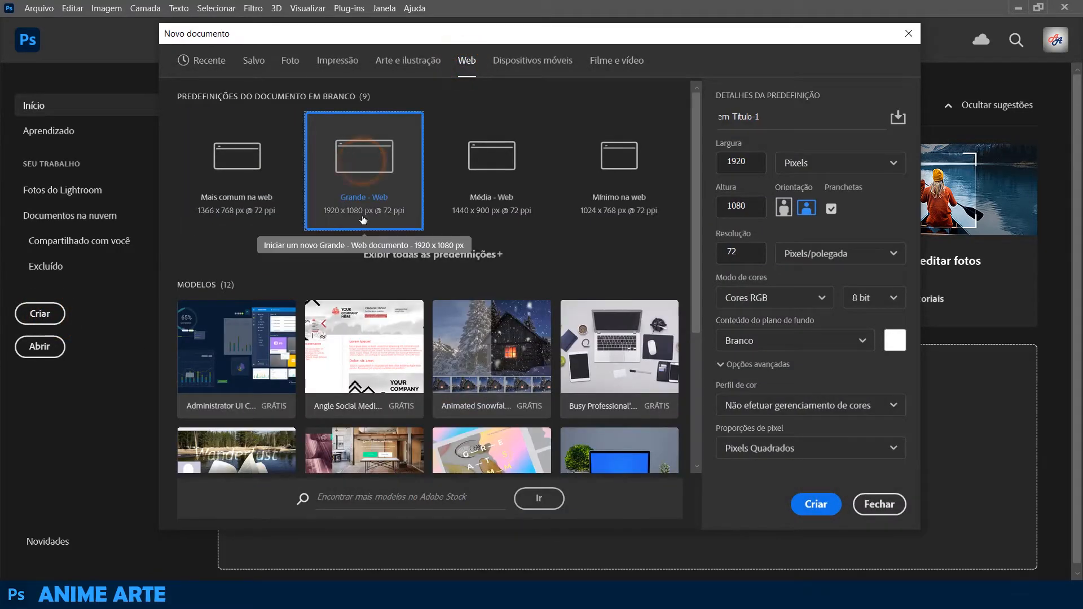
left_click(832, 209)
left_click(818, 504)
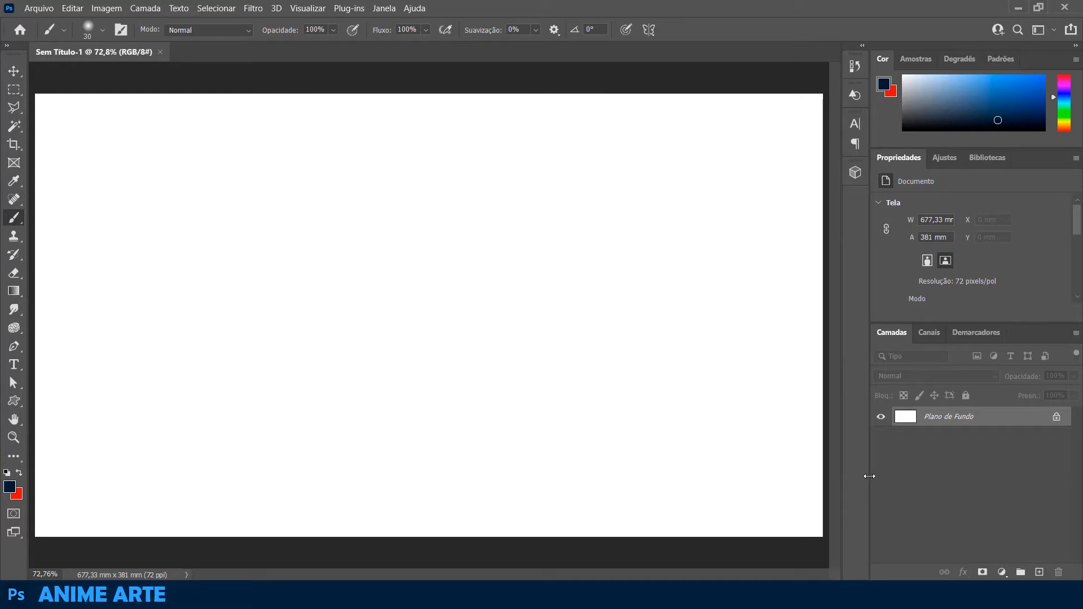
Place IMAGEM - 01 as an embedded image and enlarge it to about 53.55% so it fills the canvas width.
left_click(38, 7)
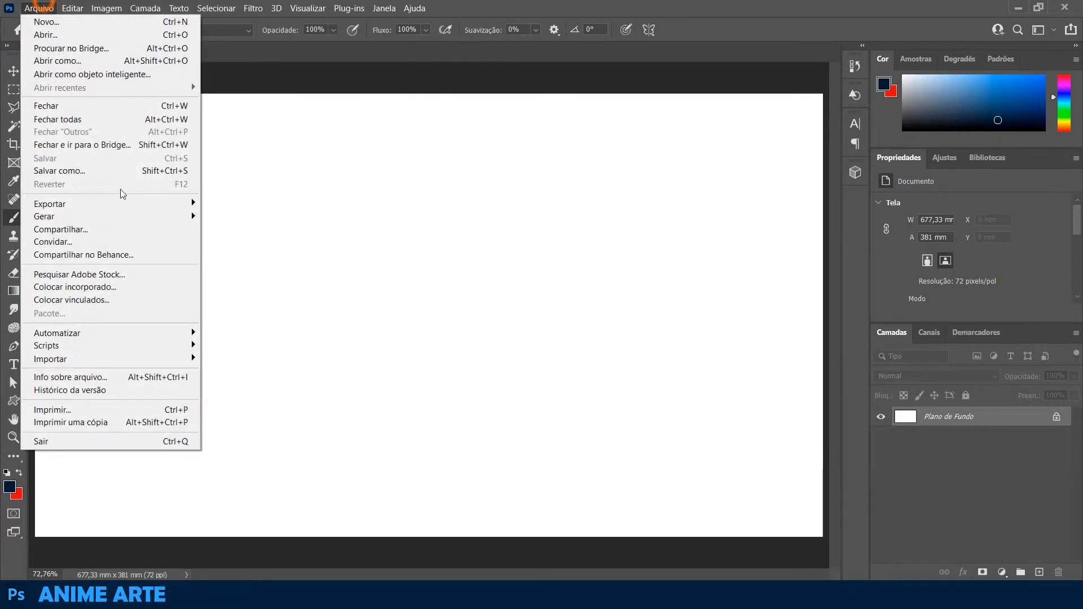
left_click(118, 290)
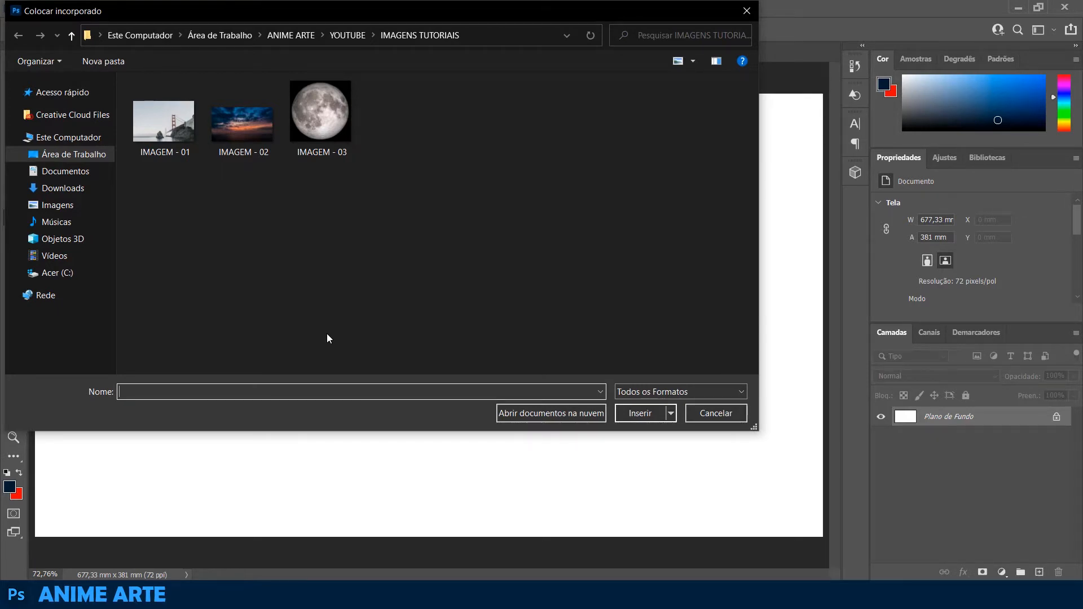
double_click(177, 134)
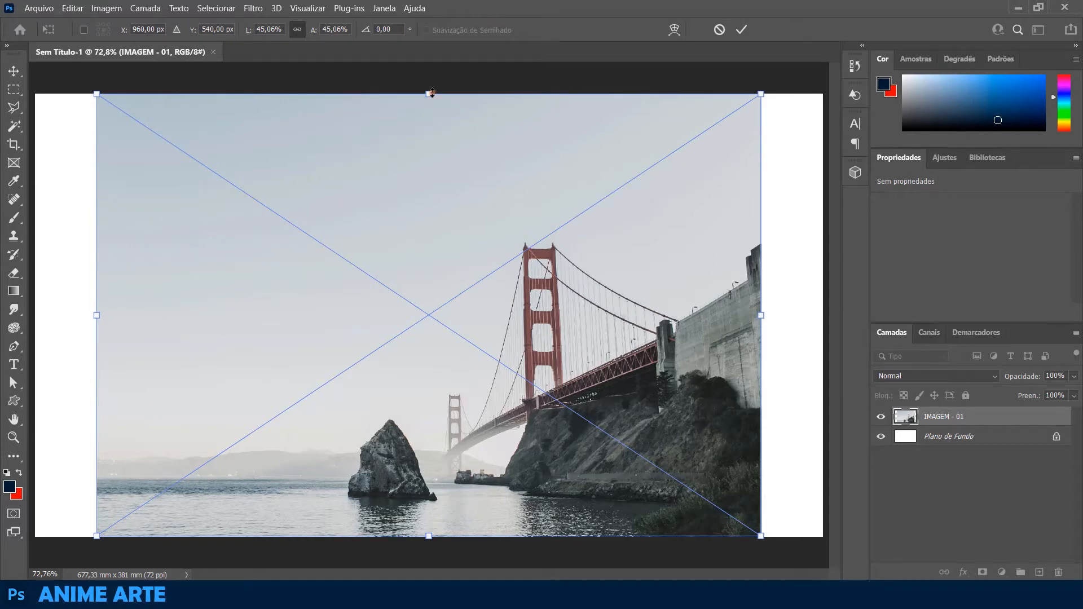
left_click_drag(432, 93, 457, 9)
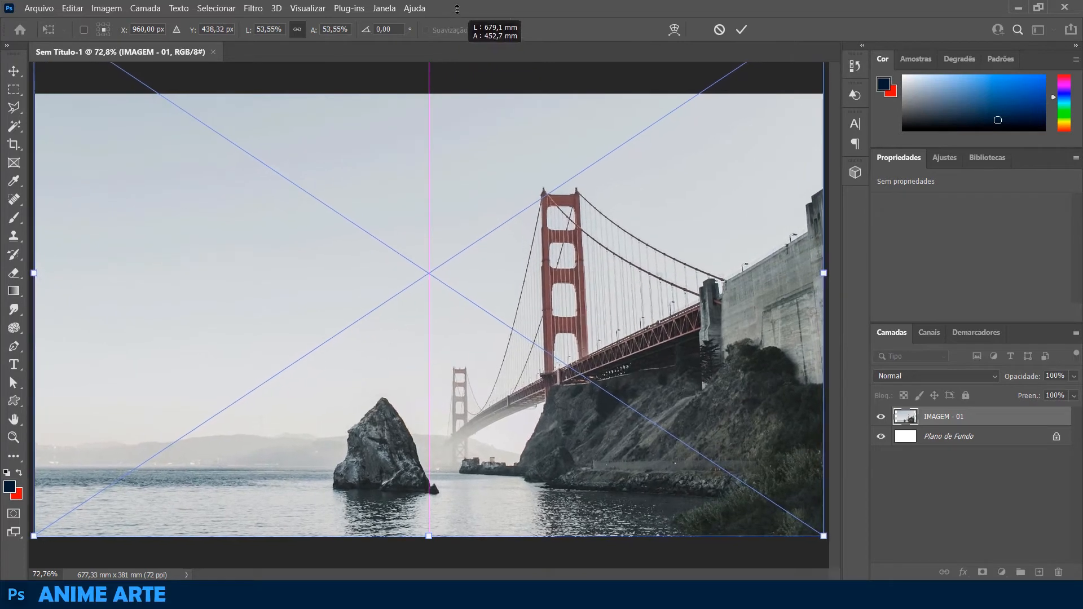
left_click(939, 477)
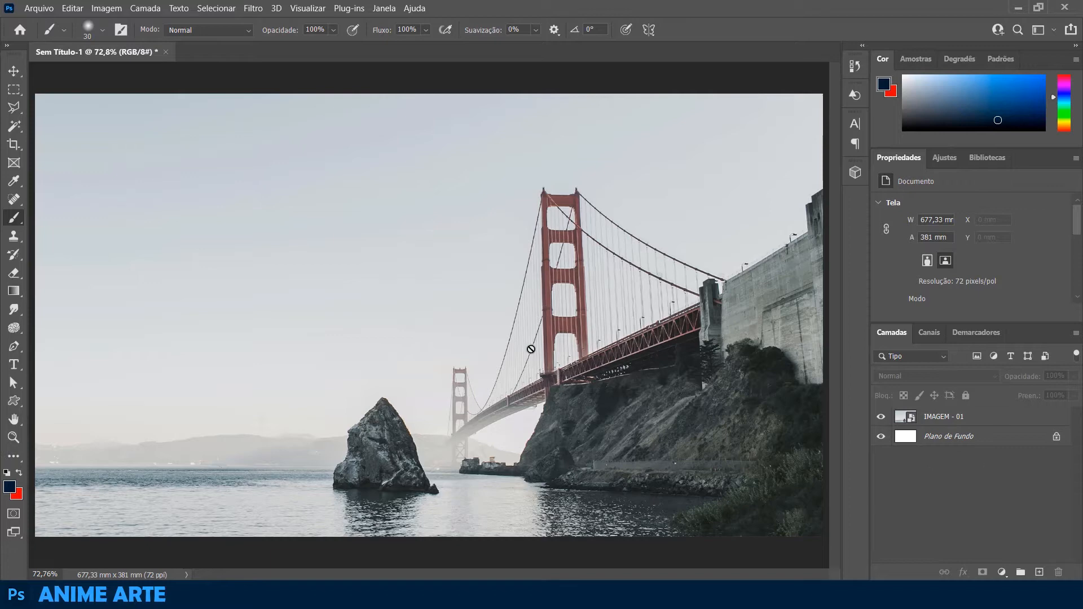
key("ctrl+plus")
key("ctrl+plus")
key("ctrl+plus")
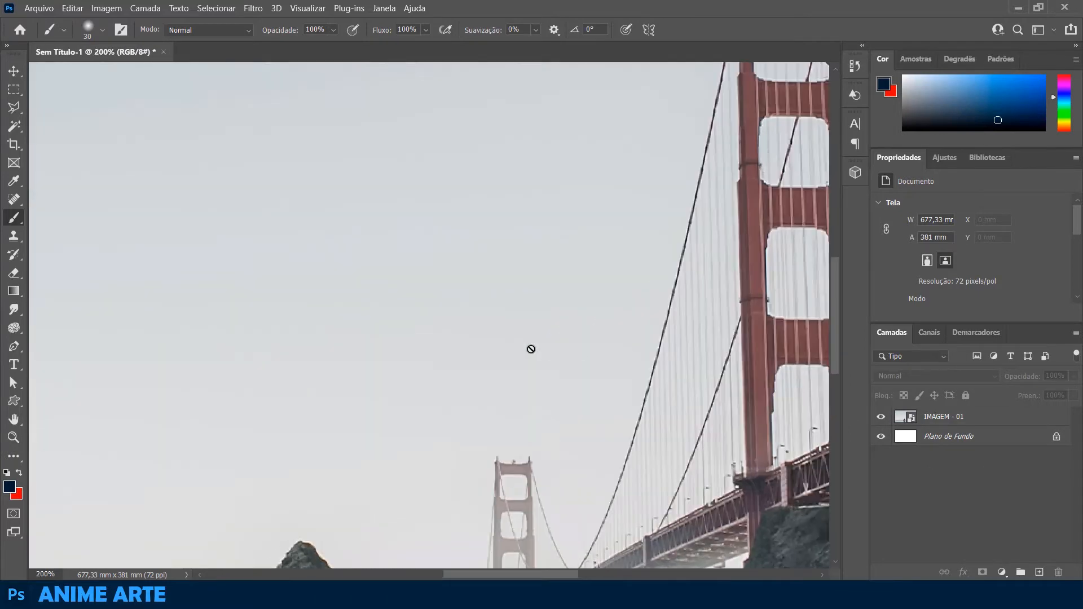
left_click_drag(635, 454, 544, 109)
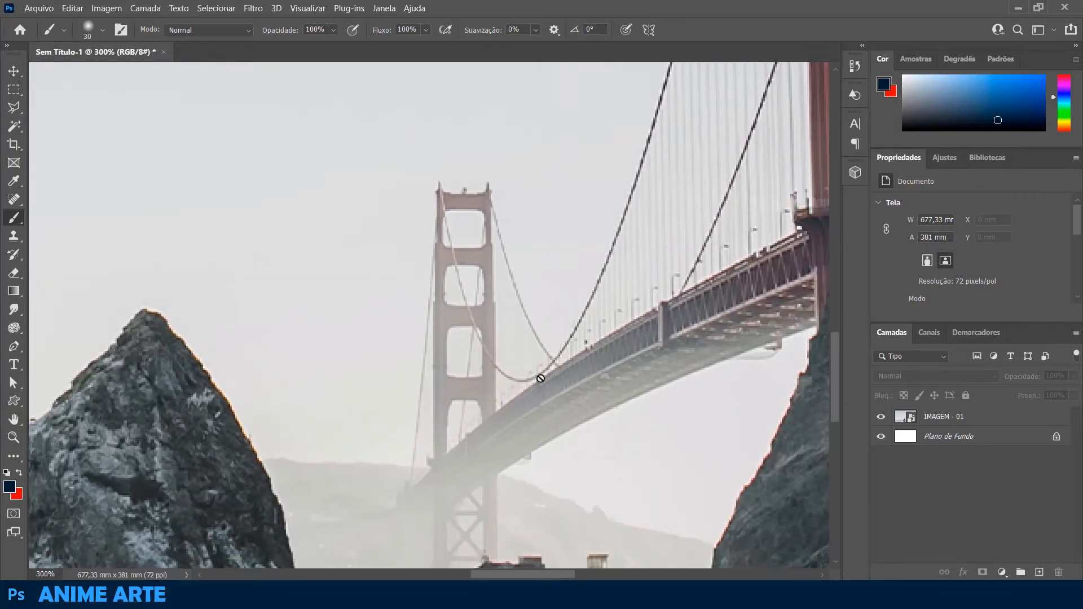
key("ctrl+0")
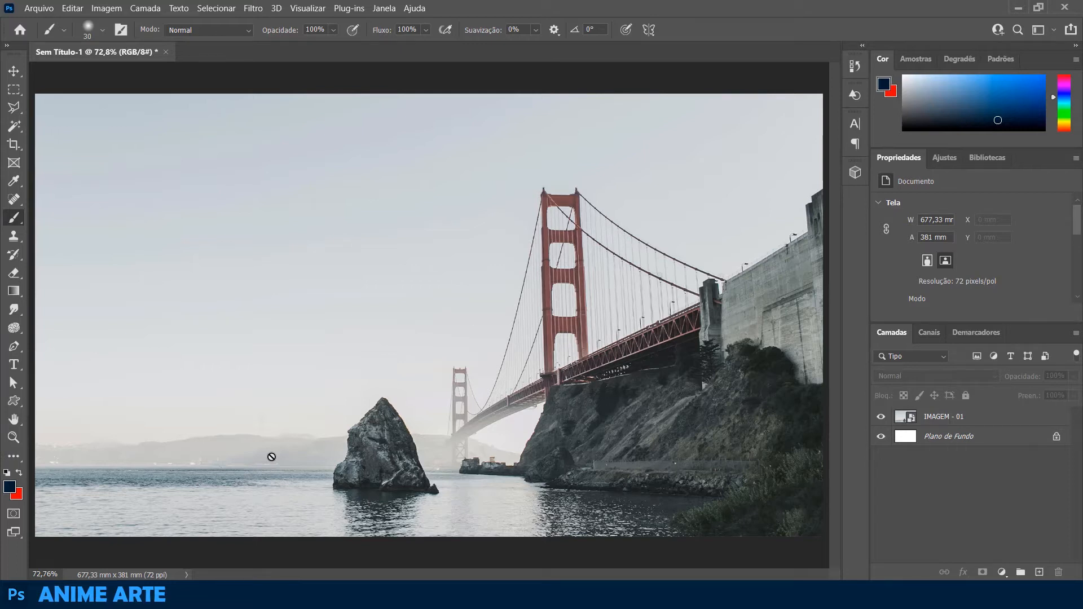
Place IMAGEM - 02 as an embedded image over the bridge photo at its default size.
left_click(42, 8)
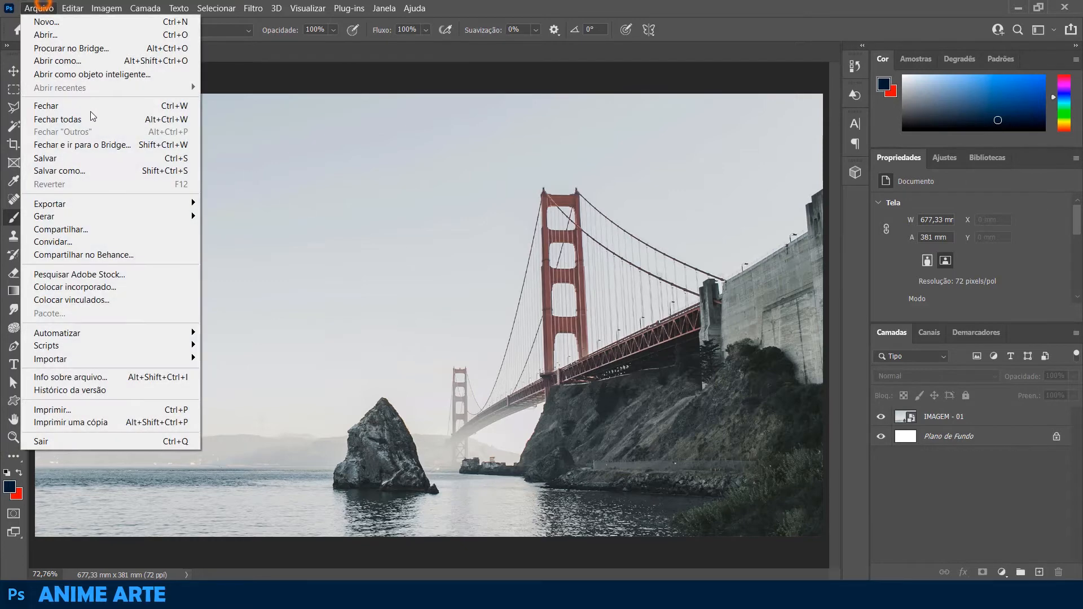
left_click(97, 287)
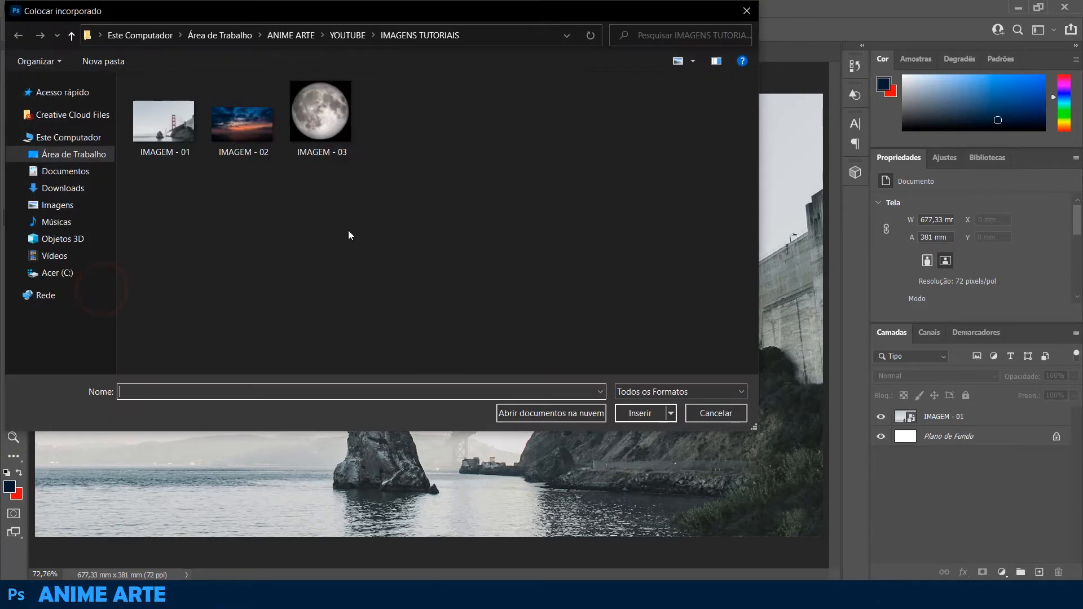
double_click(241, 136)
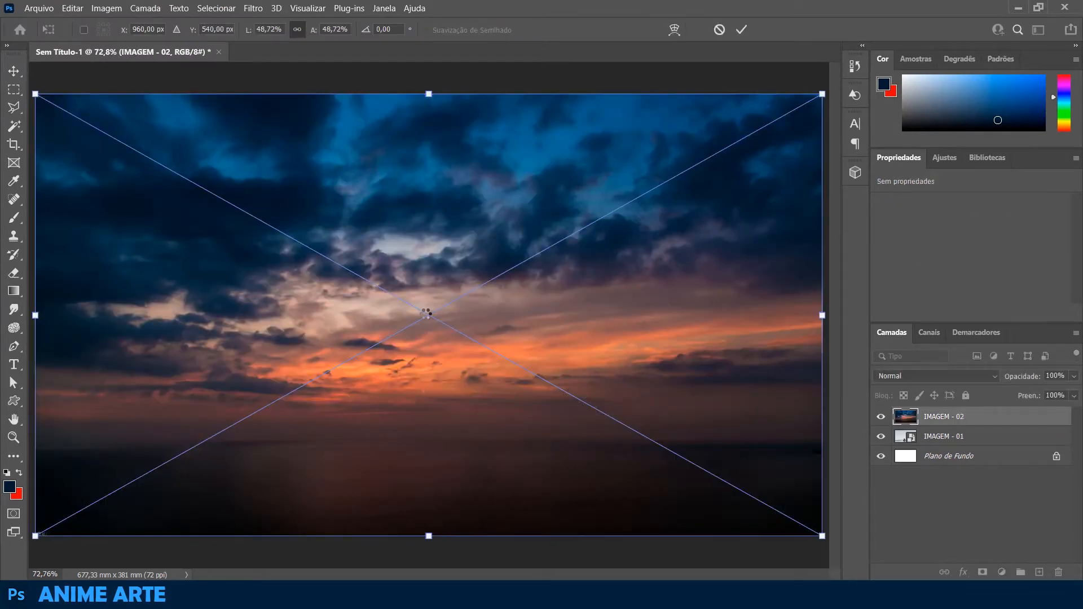
key("Return")
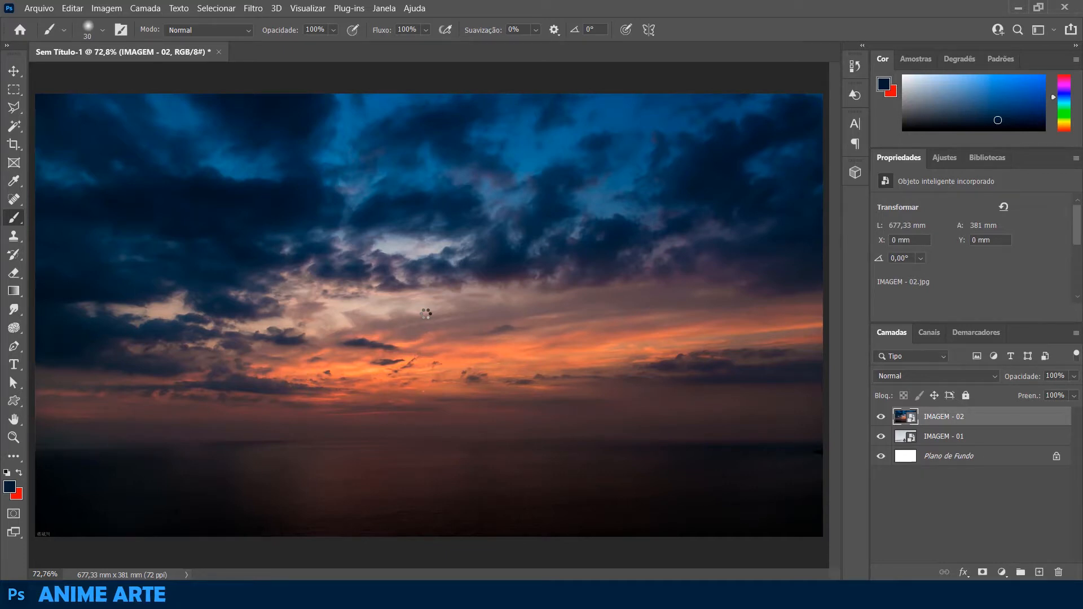
Set the blend mode of the IMAGEM - 02 layer to Multiplicação.
left_click(897, 376)
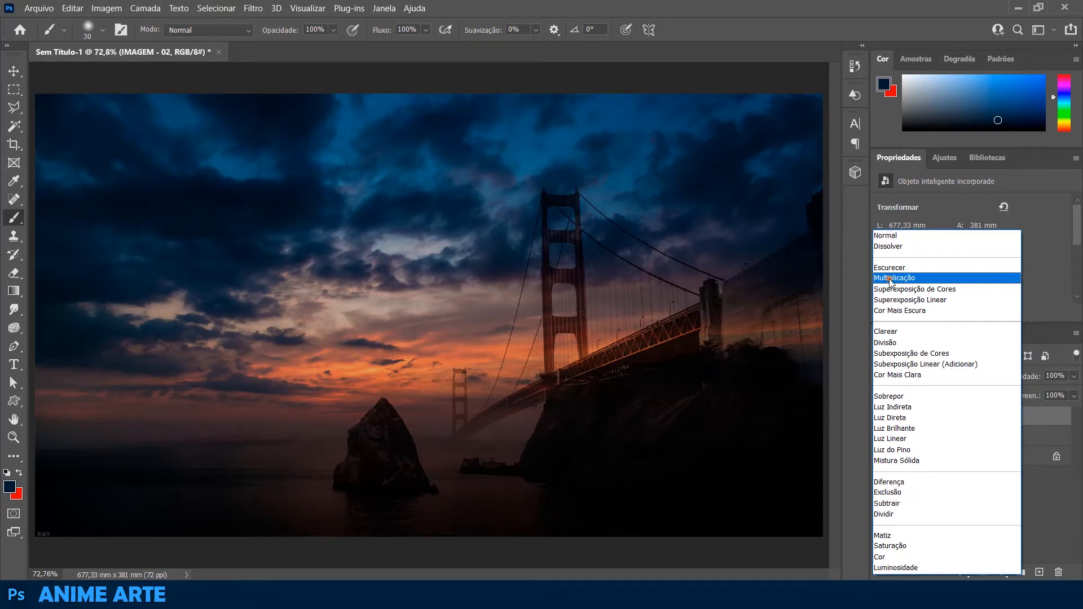
left_click(890, 279)
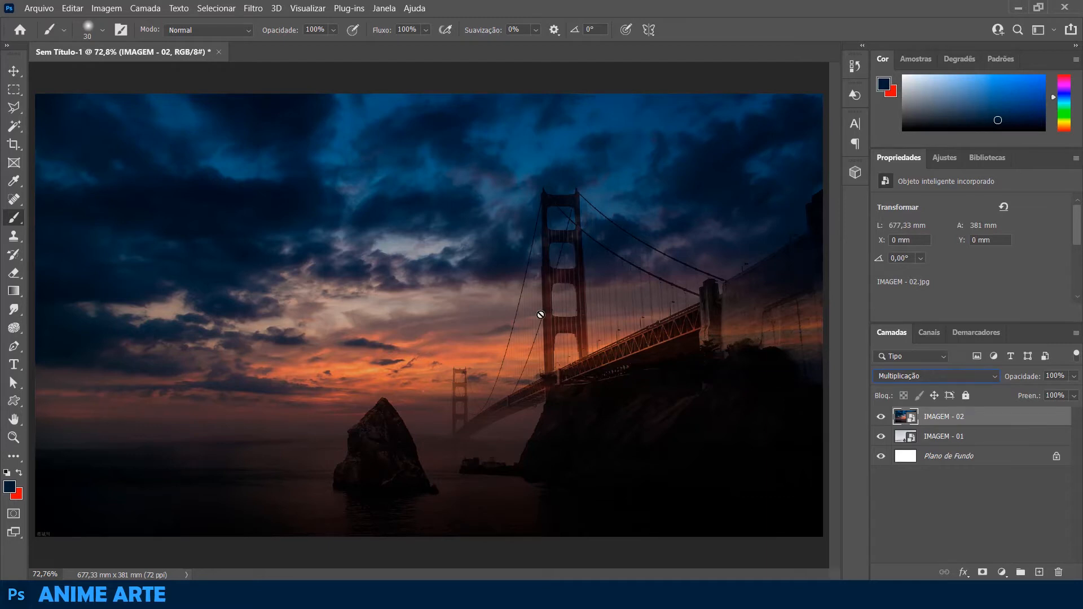
key("ctrl+plus")
key("ctrl+plus")
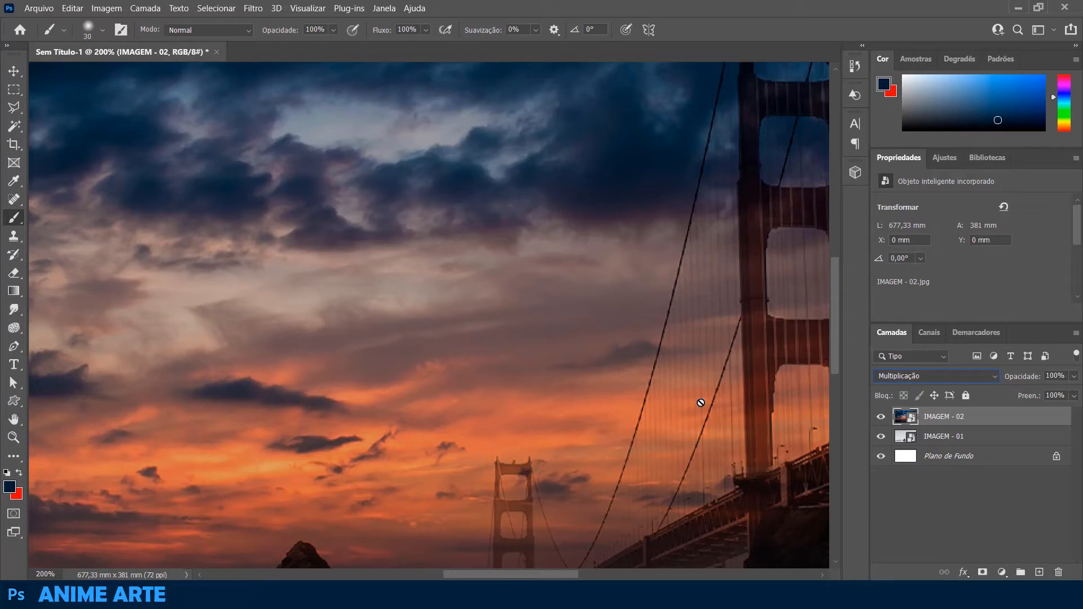
key("ctrl+0")
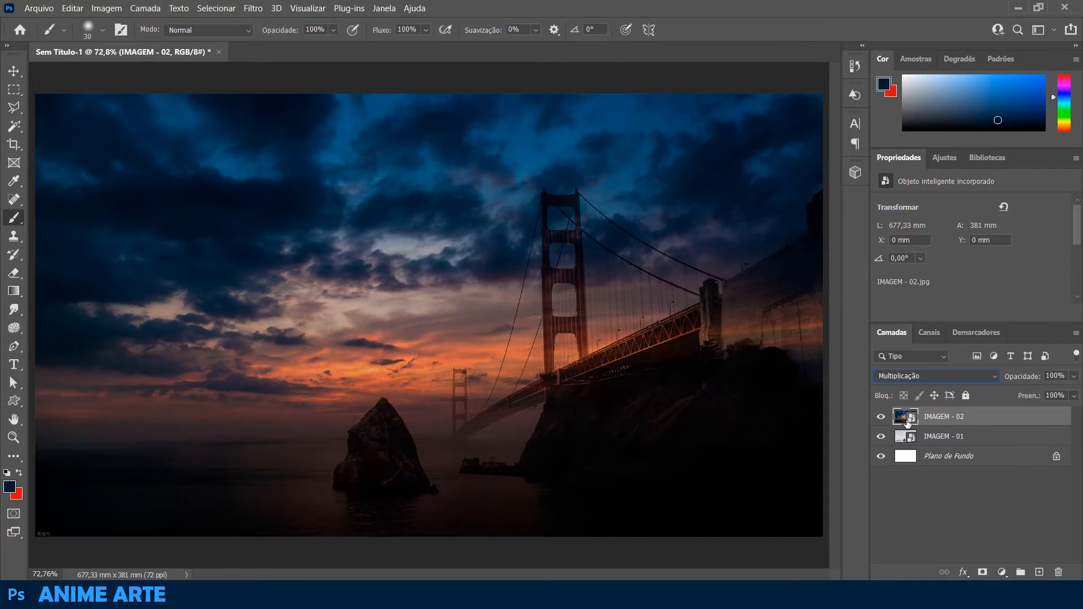
Add a layer mask to IMAGEM - 02 and enlarge the brush to size 500.
left_click(982, 572)
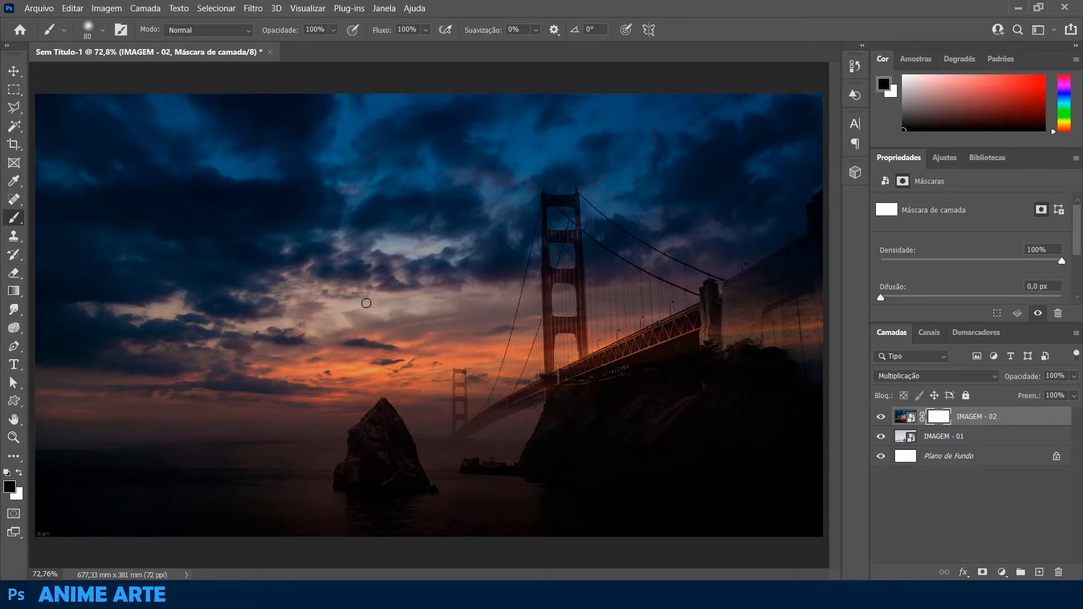
key("bracketright")
key("bracketright")
key("bracketright")
key("bracketright")
key("bracketright")
key("bracketright")
key("bracketright")
key("bracketright")
key("bracketright")
key("bracketright")
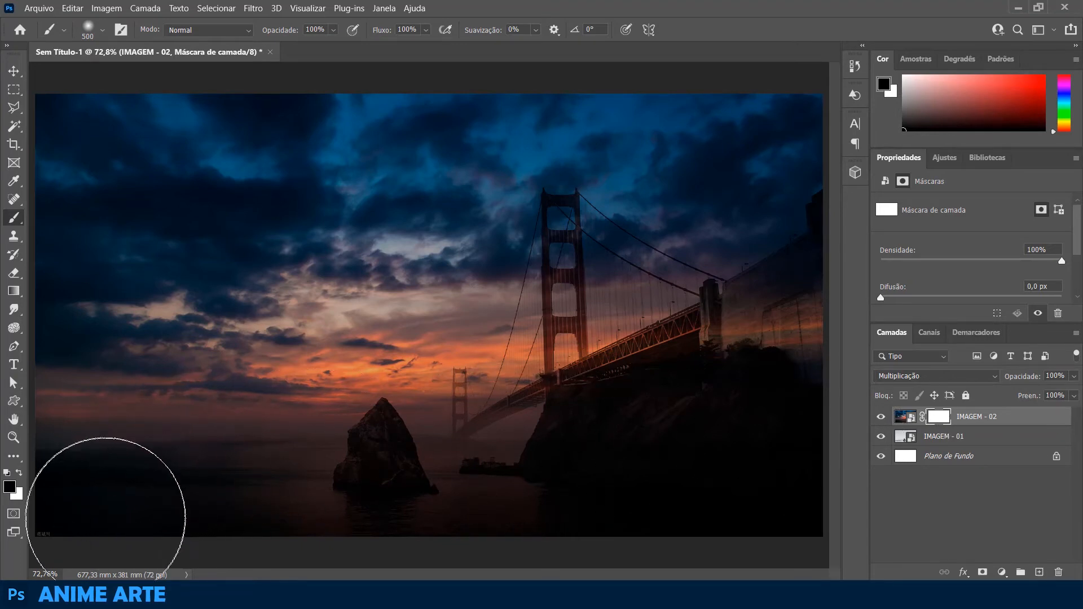
Undo a full-opacity mask stroke, then paint the mask black at 5% brush opacity over the water and cliff.
mouse_move(116, 519)
left_mouse_down()
mouse_move(372, 523)
mouse_move(798, 483)
left_mouse_up()
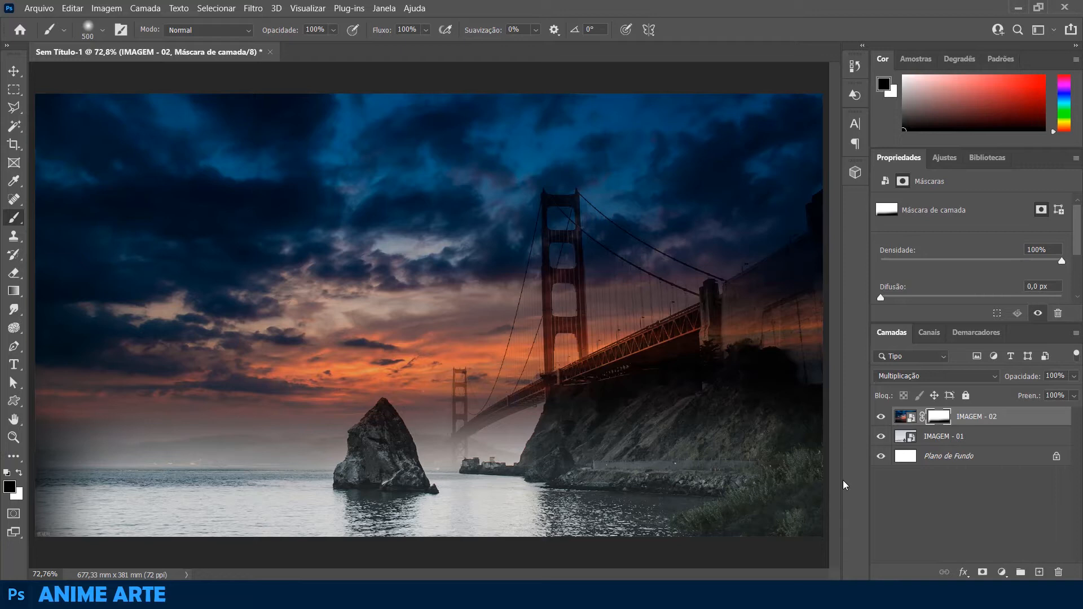
key("ctrl+z")
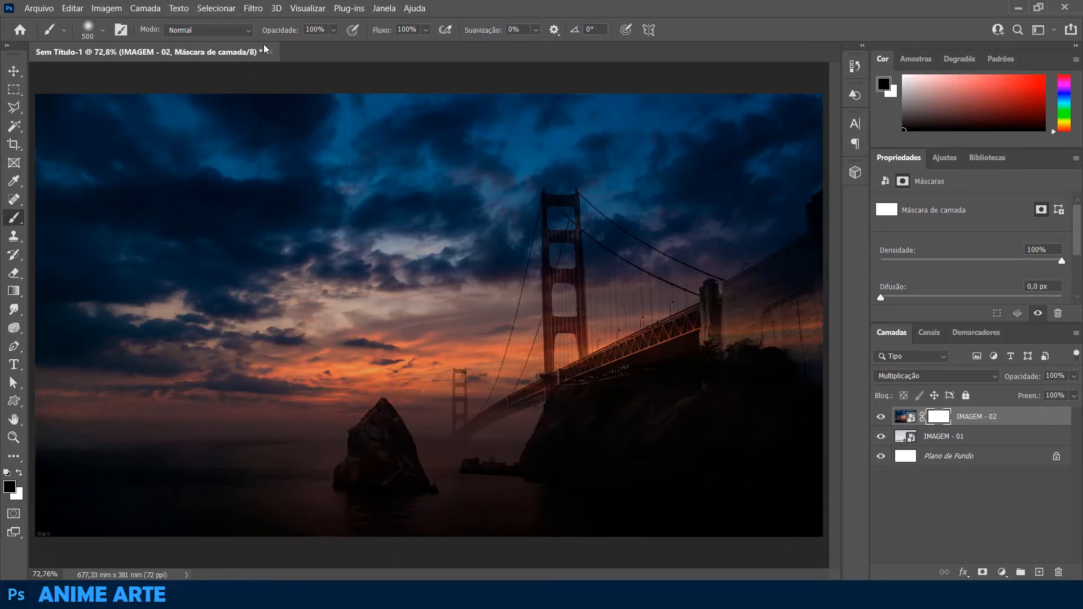
left_click(334, 30)
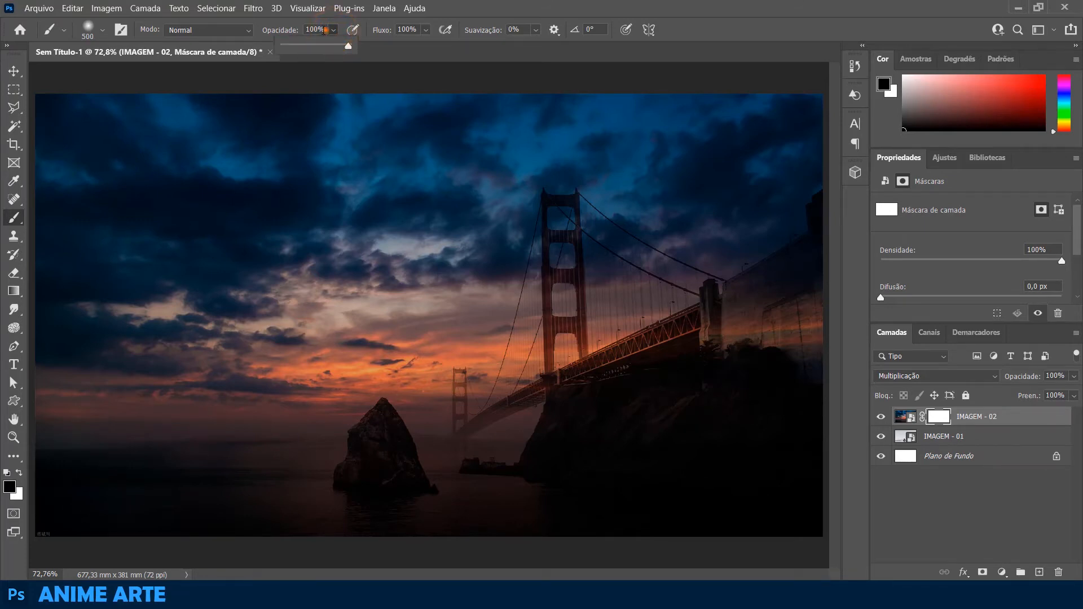
left_click(316, 30)
type("5")
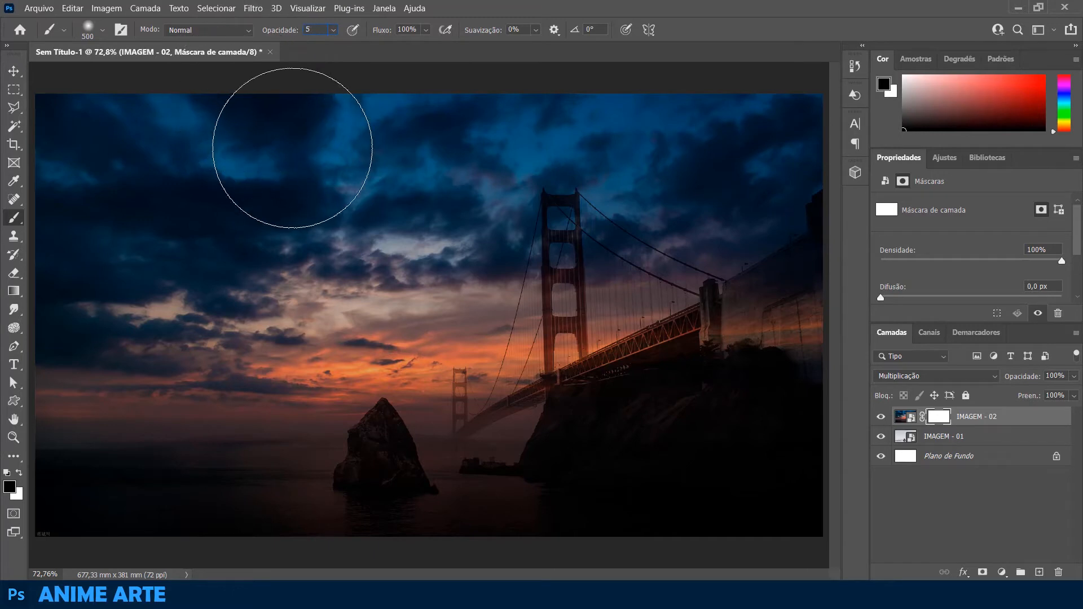
left_click(793, 500)
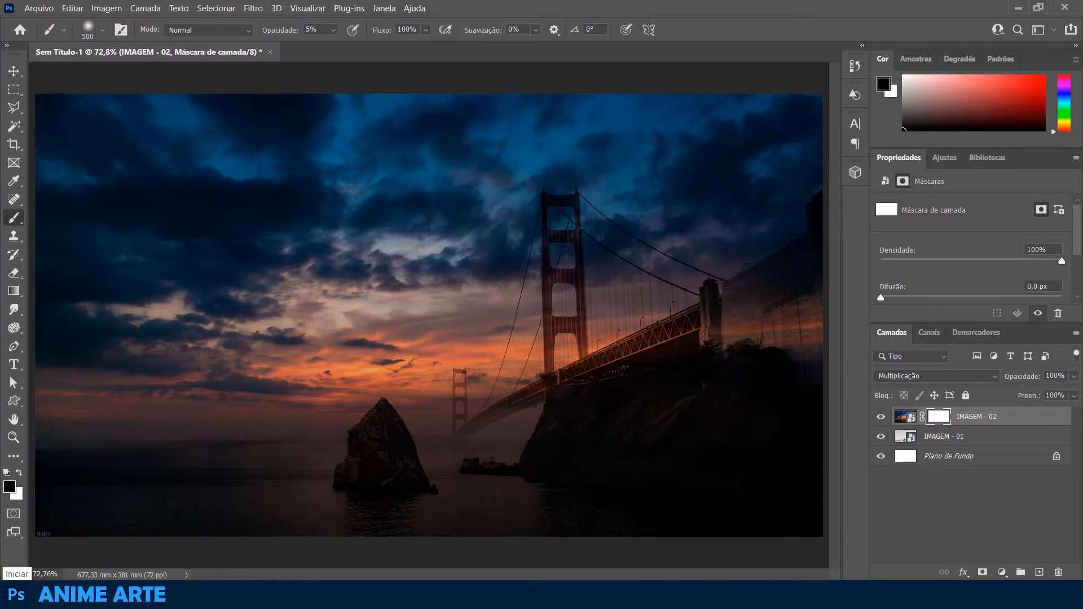
left_click(119, 530)
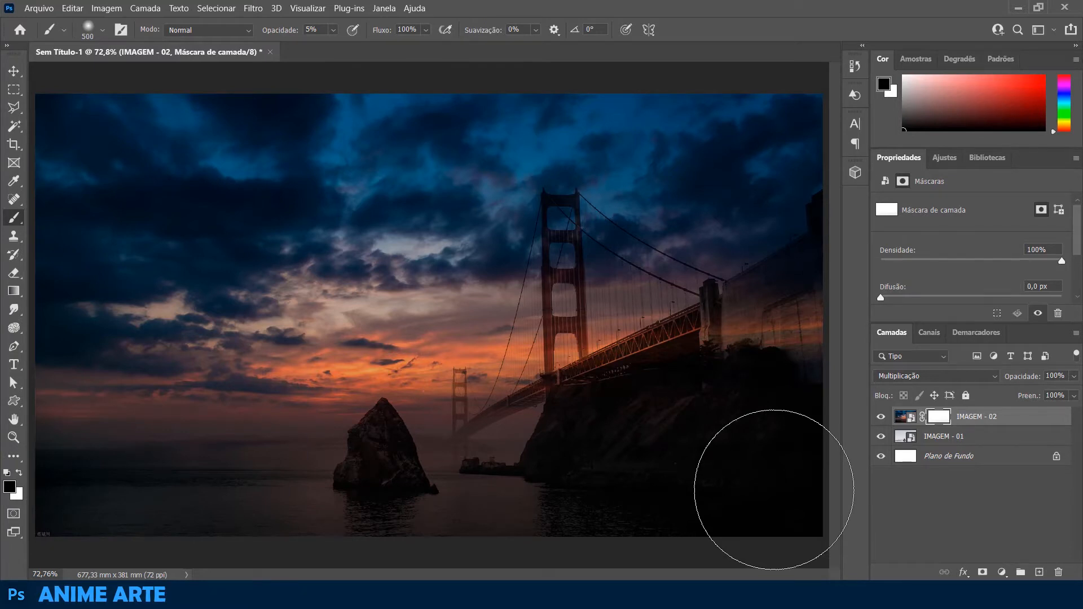
left_click(788, 350)
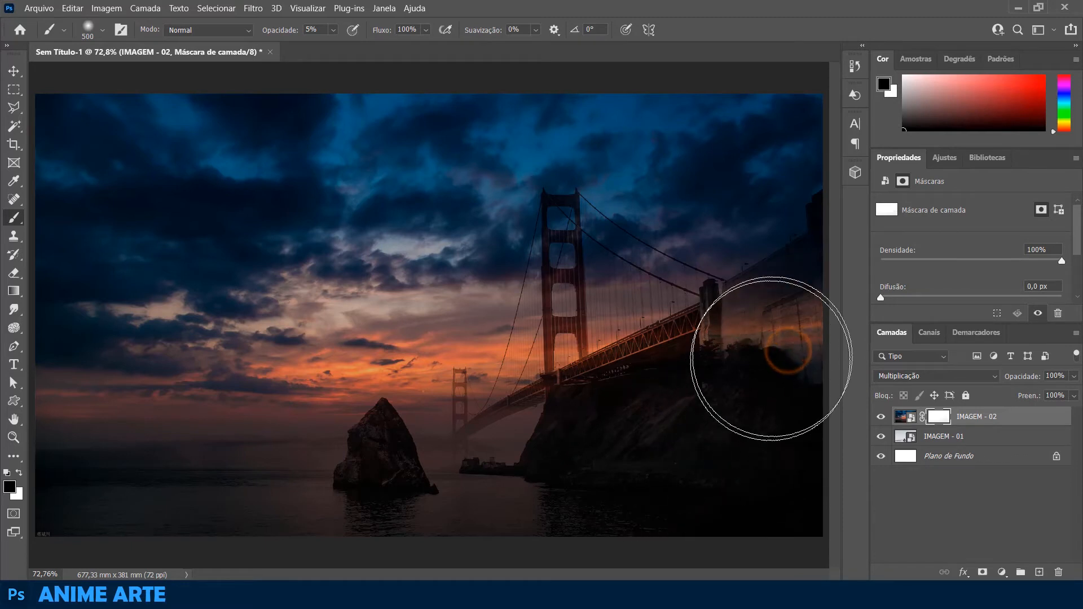
Adjust the brush to size 400 and paint black on the mask over the water in the foreground.
key("bracketleft")
key("bracketleft")
key("bracketleft")
key("bracketleft")
key("bracketleft")
key("bracketleft")
key("bracketleft")
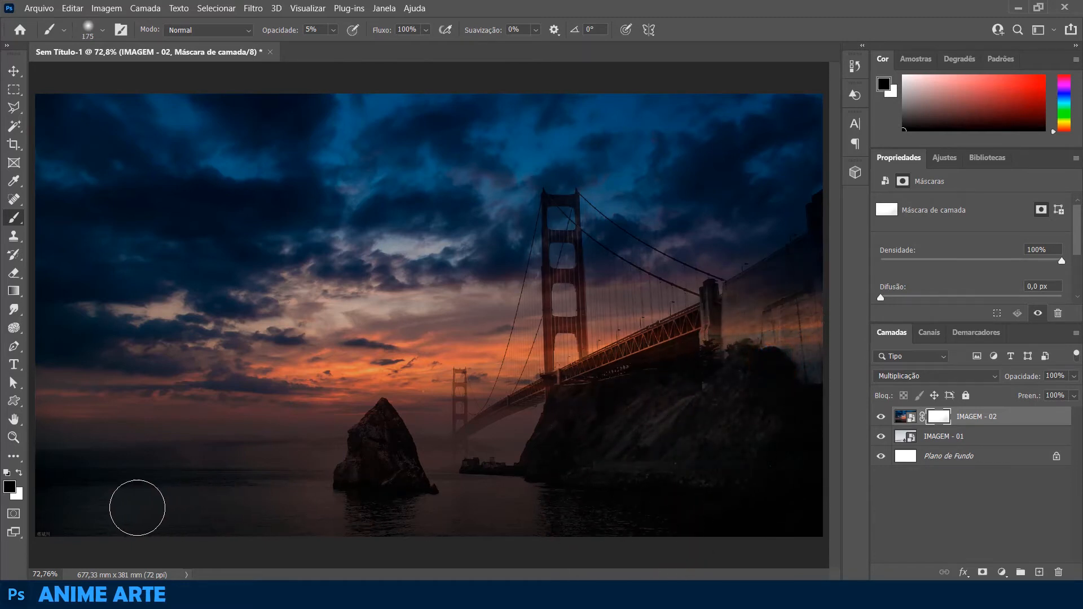
key("bracketright")
key("bracketright")
key("bracketright")
key("bracketright")
left_click(94, 525)
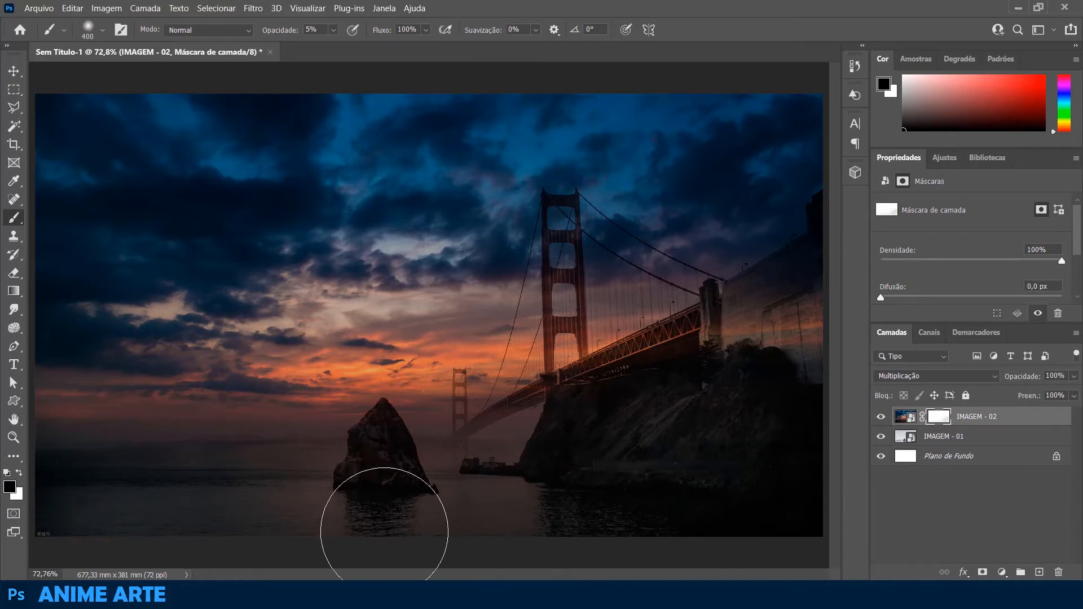
Try to lighten the wall and upper cliff with repeated black brush dabs on the mask at 5% opacity.
left_click(754, 367)
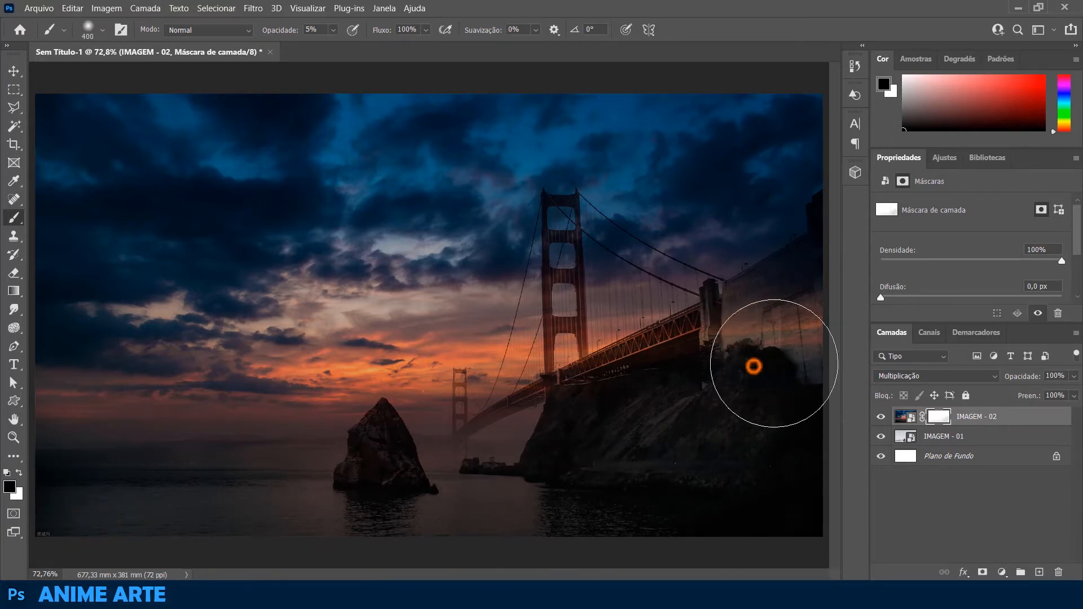
left_click(757, 386)
left_click(769, 358)
left_click(772, 355)
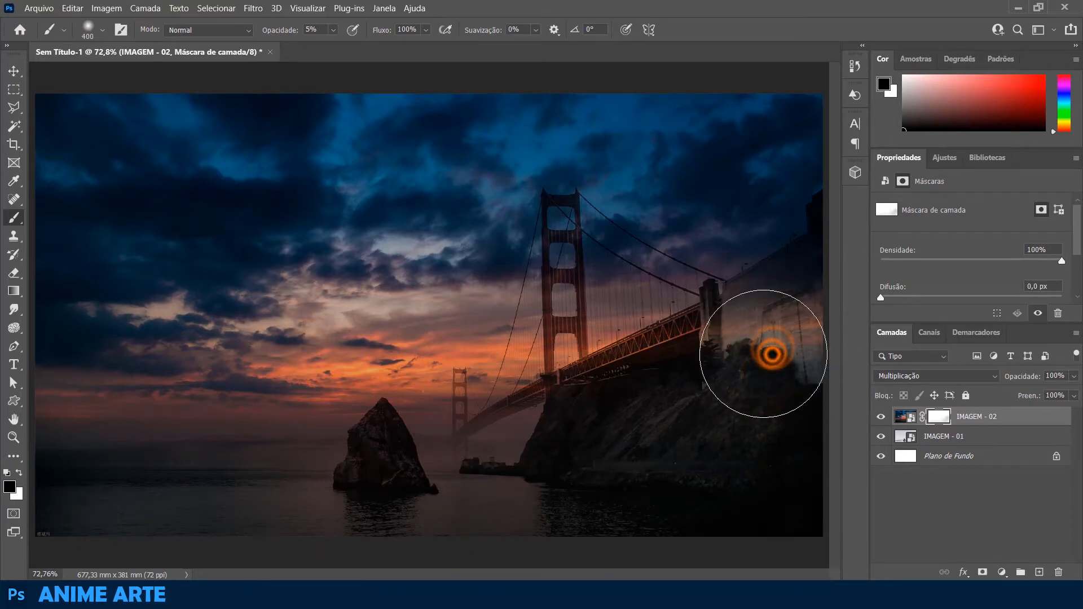
left_click(763, 361)
left_click(757, 358)
left_click(764, 353)
left_click(773, 361)
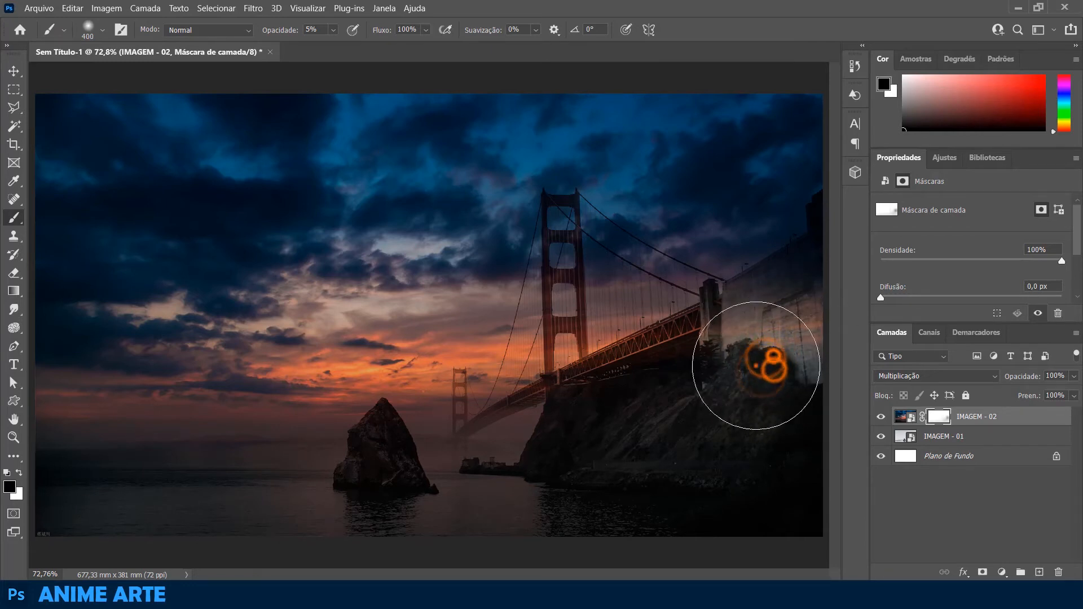
left_click(759, 354)
left_click(771, 354)
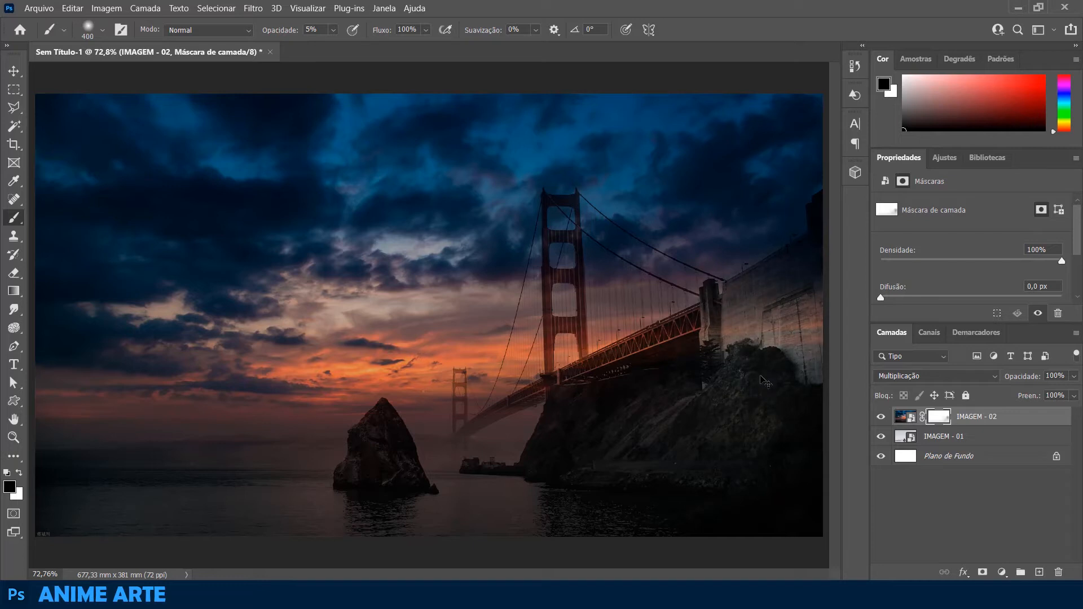
left_click(762, 373)
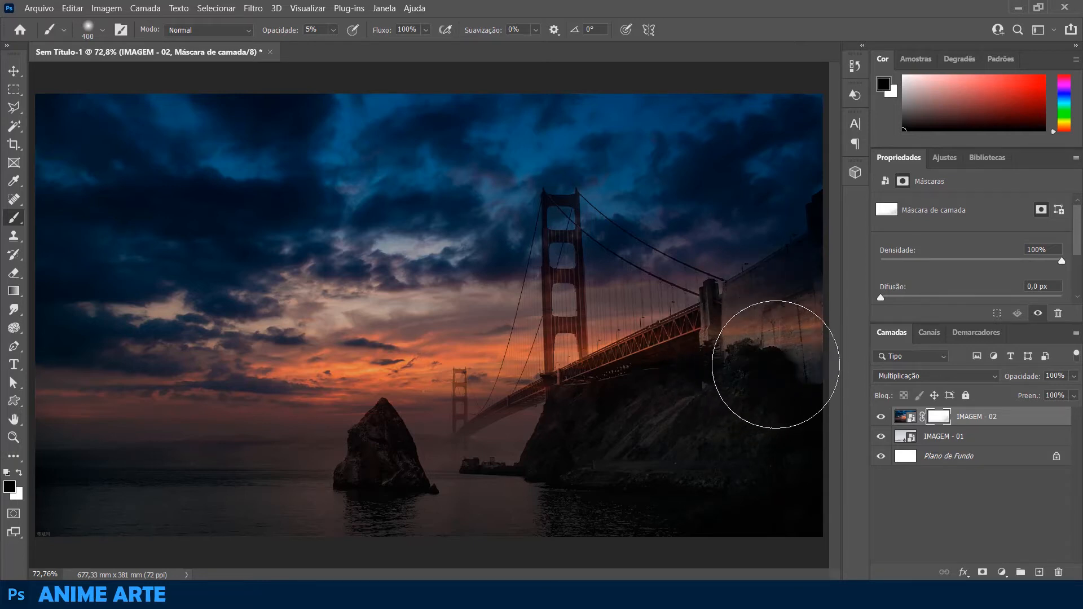
Examine the masked concrete wall and upper cliff beside the bridge at 200% magnification.
mouse_move(776, 365)
left_mouse_down()
mouse_move(756, 378)
mouse_move(747, 415)
left_mouse_up()
key("ctrl+plus")
key("ctrl+plus")
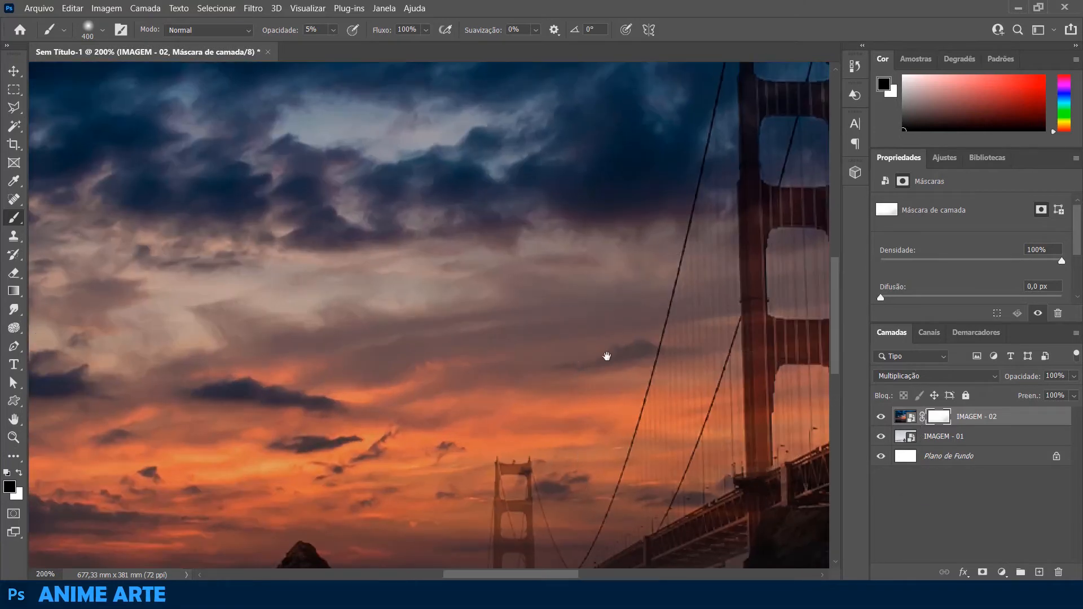
left_click_drag(552, 343, 100, 211)
left_click_drag(618, 302, 188, 438)
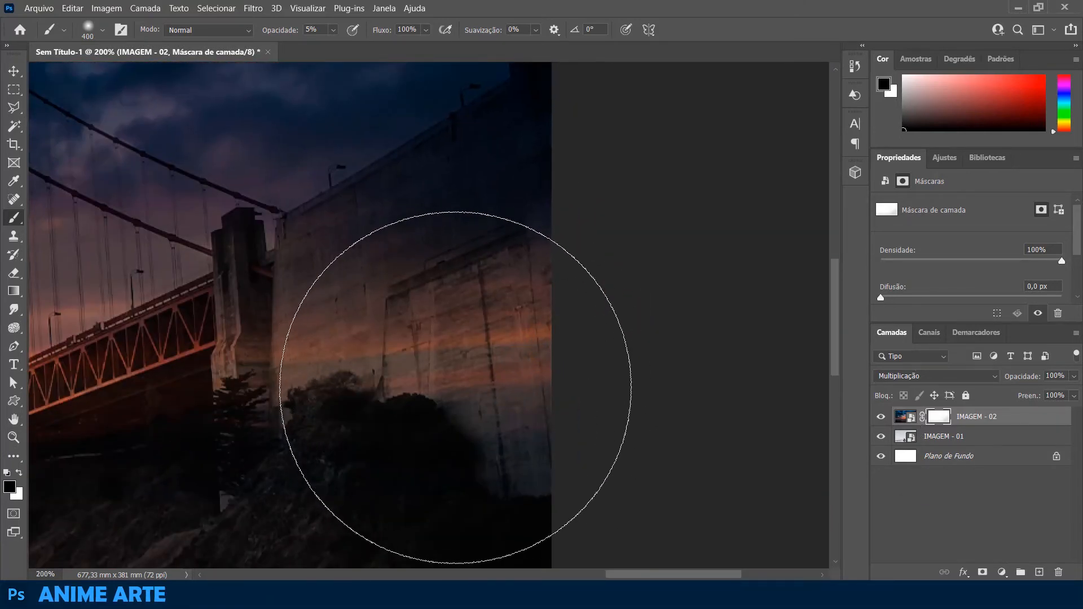
key("ctrl+0")
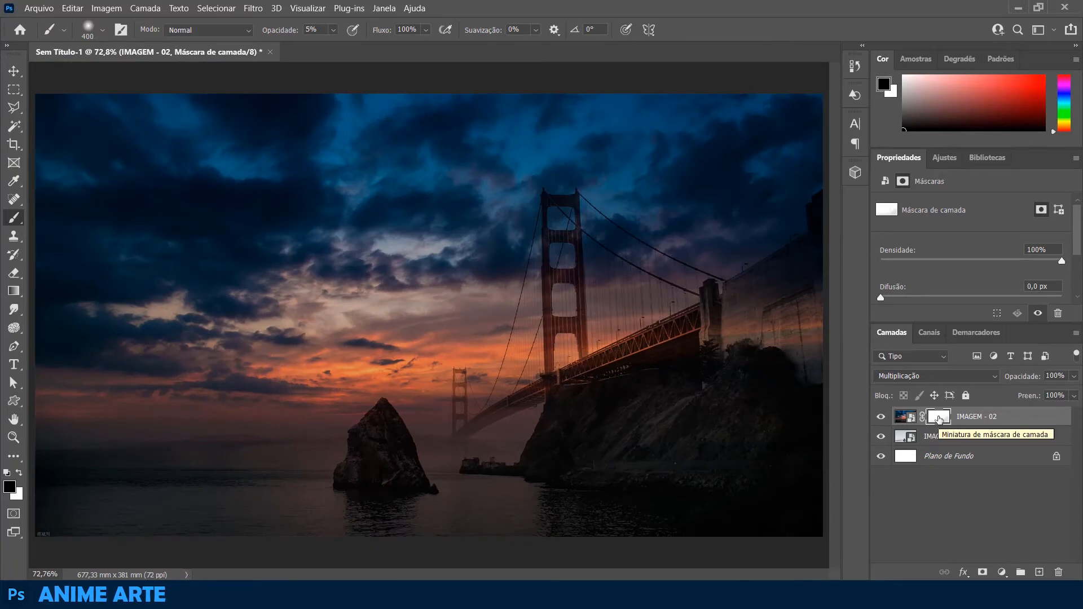
Rasterize the IMAGEM - 02 layer itself rather than its mask so it can be painted on directly.
left_click(1024, 419)
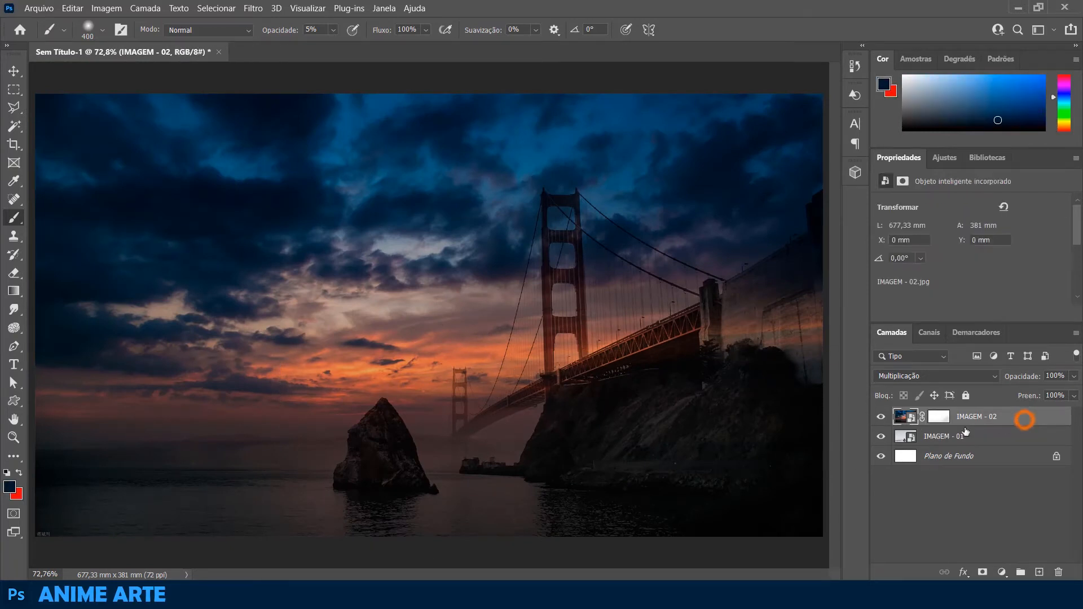
right_click(1025, 422)
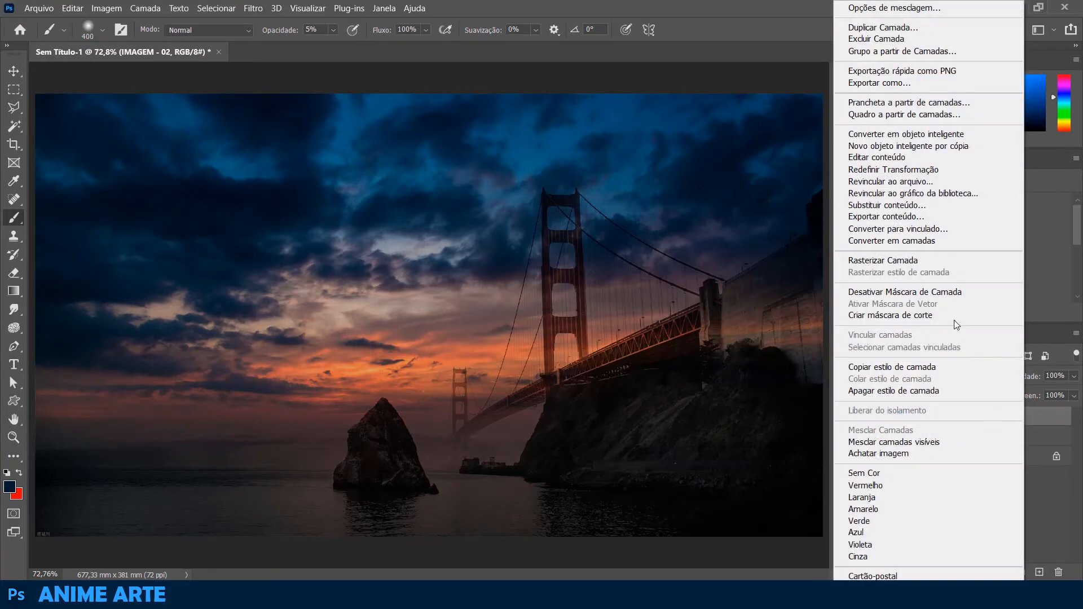
left_click(879, 260)
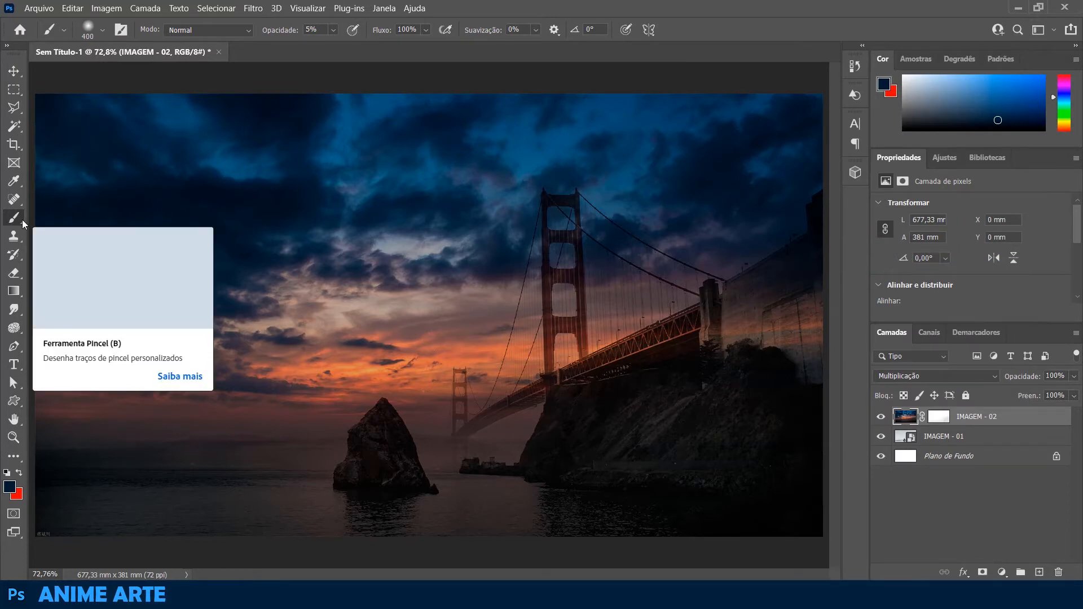
Set the brush opacity to 100%, sample the dark bluish sky color above the wall, and paint over the orange glow on the wall.
left_click_drag(332, 32, 428, 57)
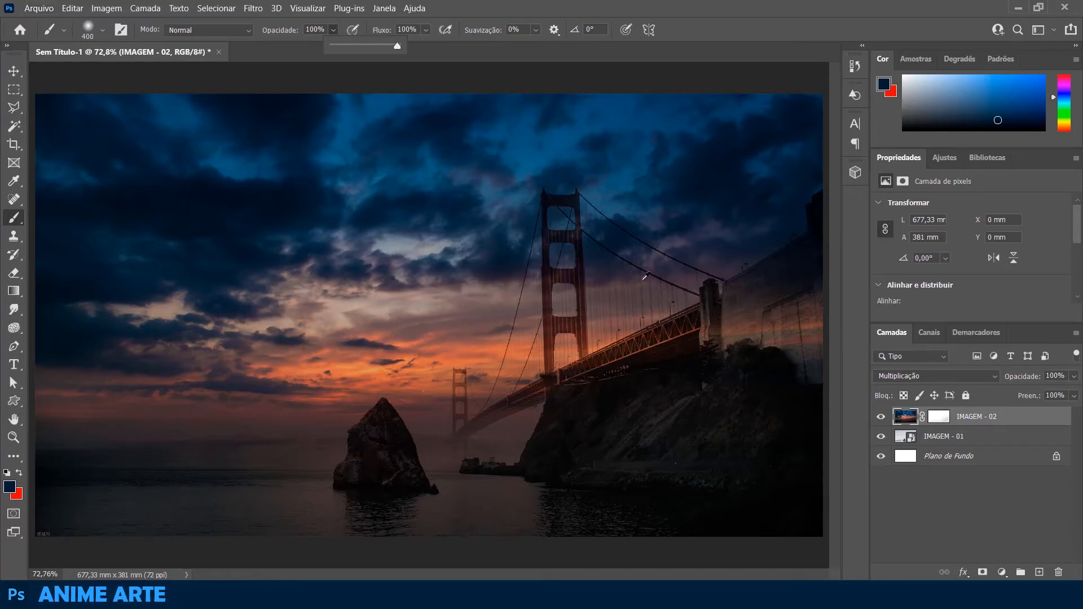
left_click(701, 261, "alt")
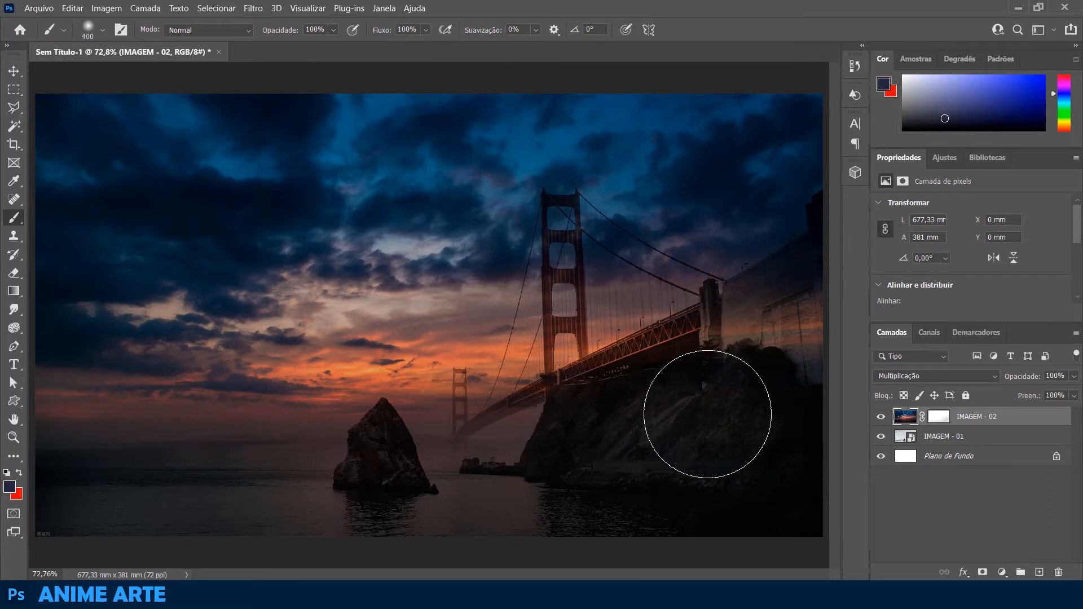
left_click(759, 356)
left_click(790, 357)
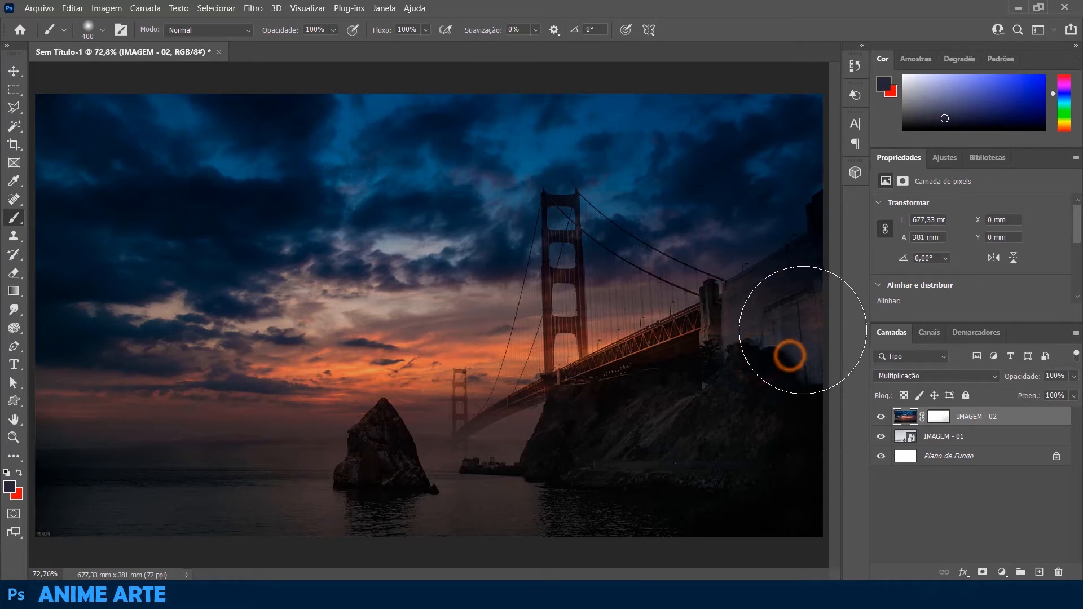
left_click(759, 349)
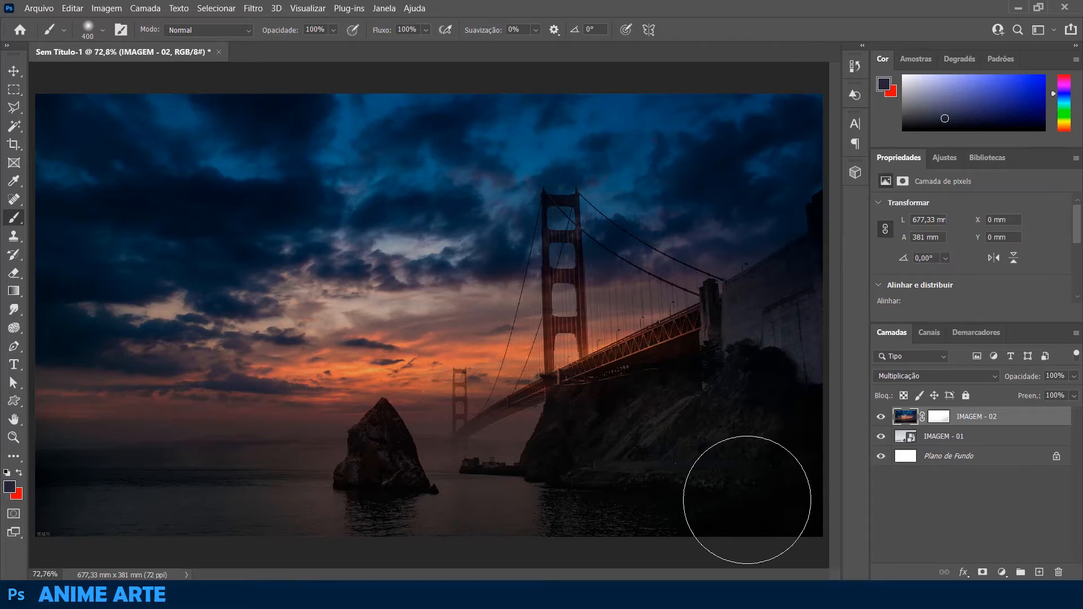
Reduce the brush to size 9, sample the dusky sky color beside the distant tower, and paint over clouds crossing its lower part.
key("ctrl+plus")
key("ctrl+plus")
key("ctrl+plus")
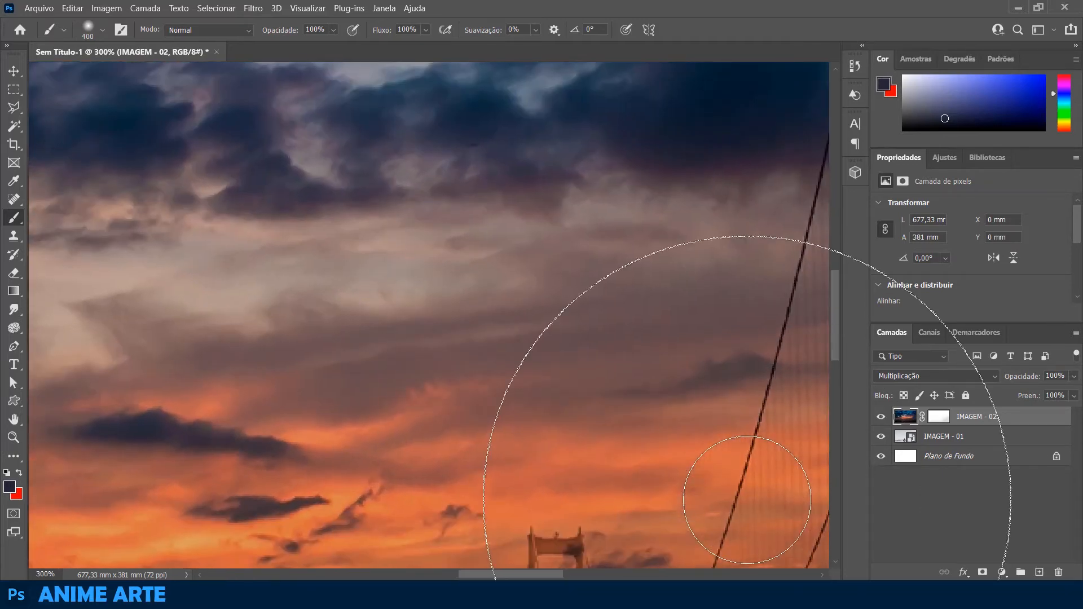
scroll(277, 162, "down", 10)
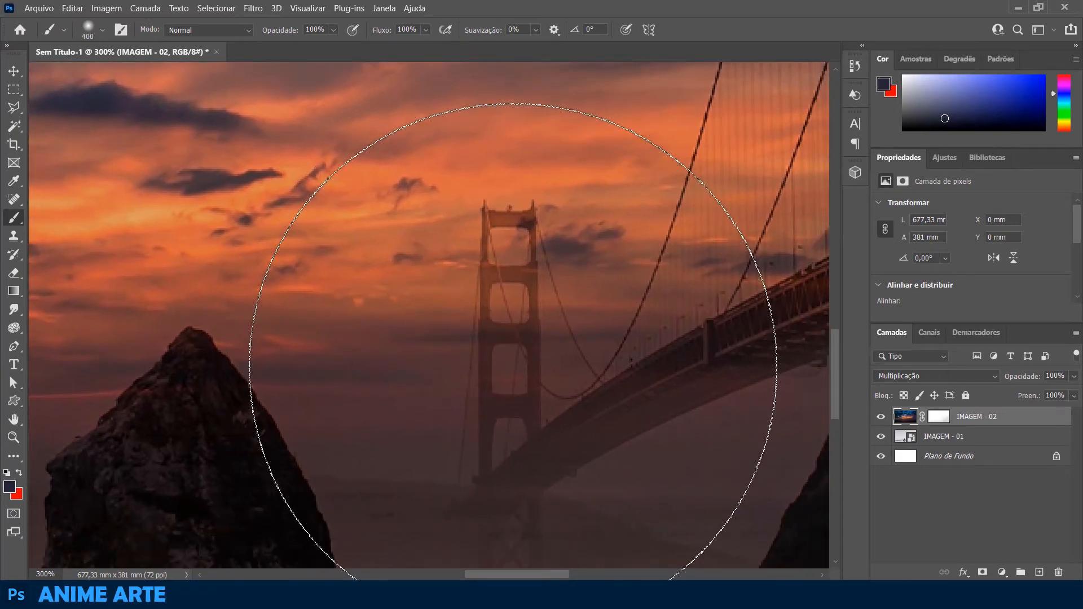
key("bracketleft")
key("bracketleft")
key("bracketleft")
key("bracketleft")
key("bracketleft")
key("bracketleft")
key("bracketleft")
key("bracketleft")
key("bracketleft")
key("bracketleft")
key("bracketleft")
key("bracketleft")
key("bracketleft")
key("bracketleft")
key("bracketleft")
key("bracketleft")
key("bracketleft")
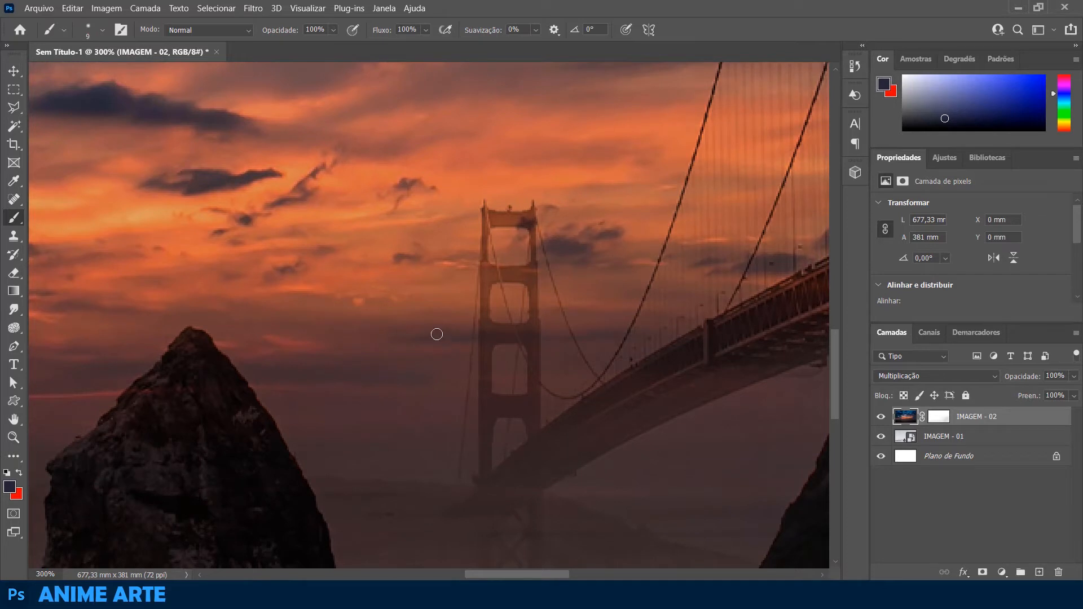
left_click(431, 332, "alt")
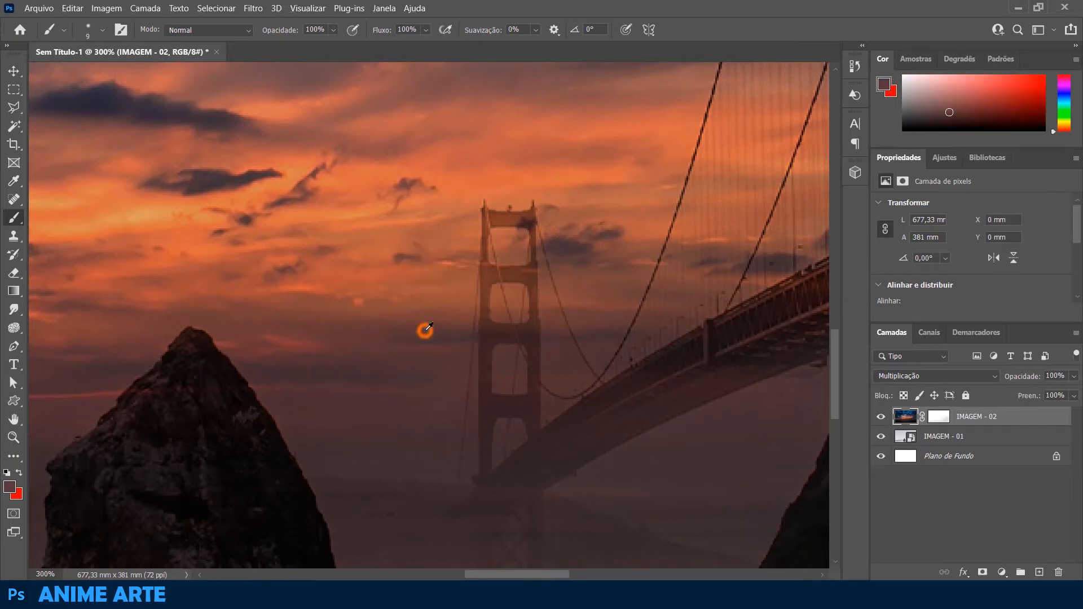
mouse_move(483, 331)
left_mouse_down()
mouse_move(485, 344)
mouse_move(521, 341)
mouse_move(534, 359)
mouse_move(510, 411)
left_mouse_up()
left_click(484, 268)
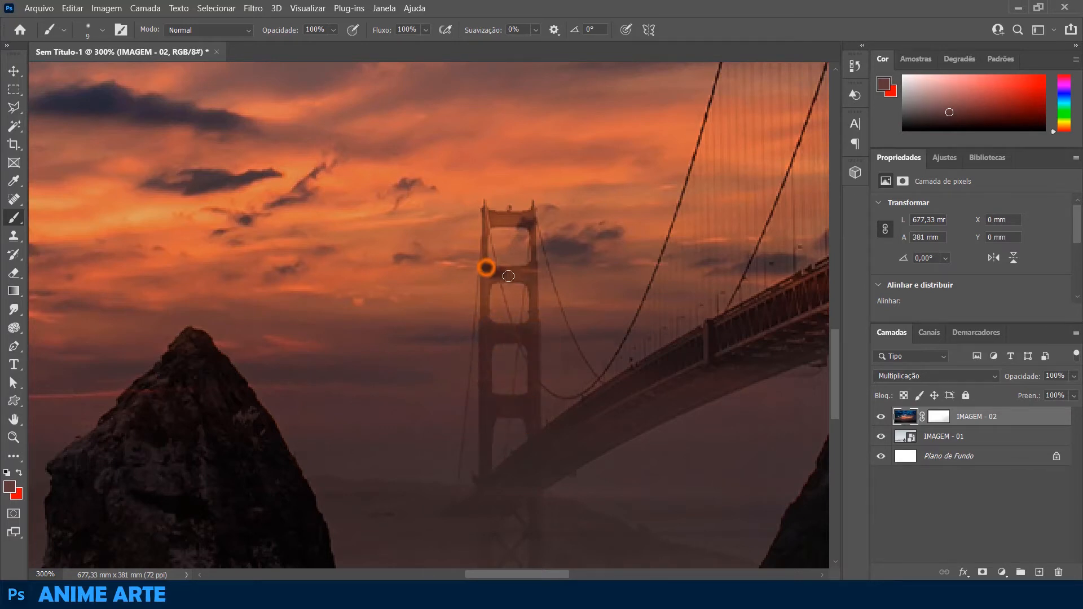
Sample the warmer orange-brown sky color beside the distant tower and paint over its upper crossbar.
left_click(449, 272, "alt")
left_click(487, 268)
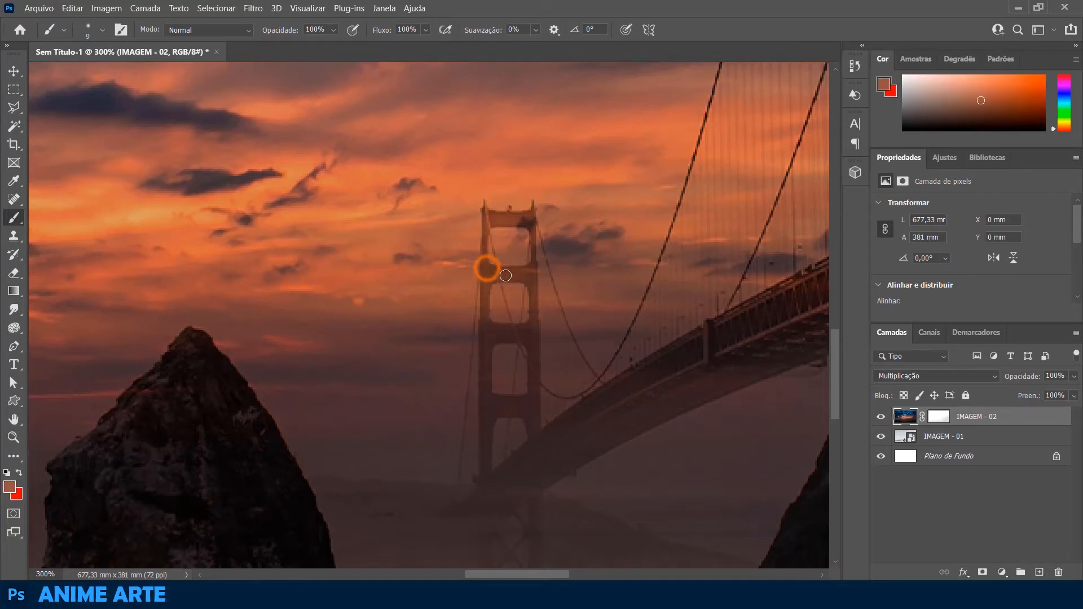
left_click(527, 273)
key("ctrl+0")
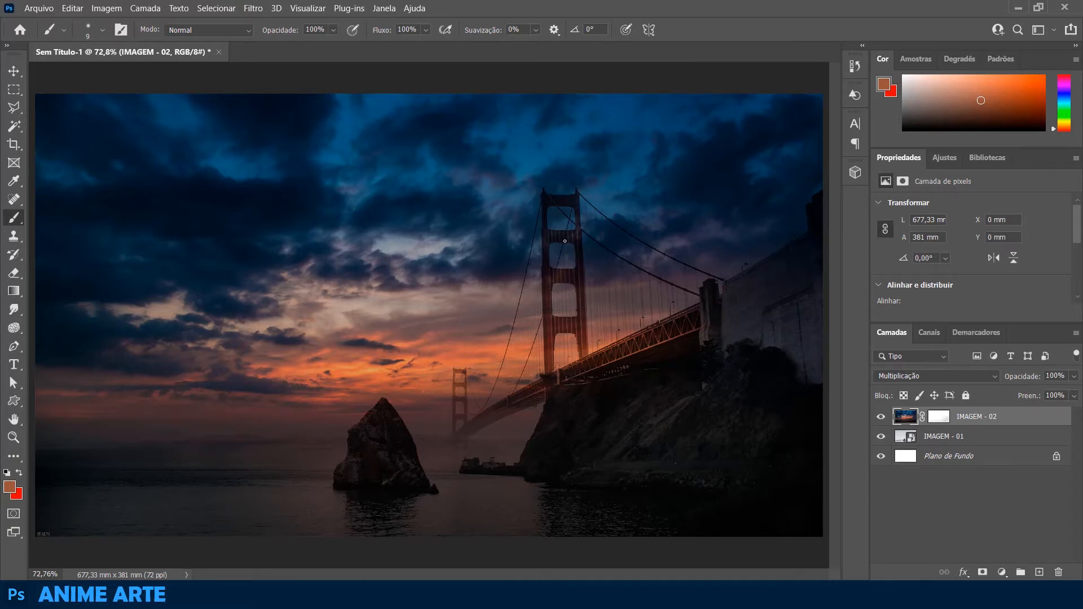
Sample the dark blue sky beside the near tower and paint its upper crossbar at brush size 20 and its leg at size 15.
key("ctrl+plus")
key("ctrl+plus")
key("ctrl+plus")
left_click_drag(595, 225, 340, 407)
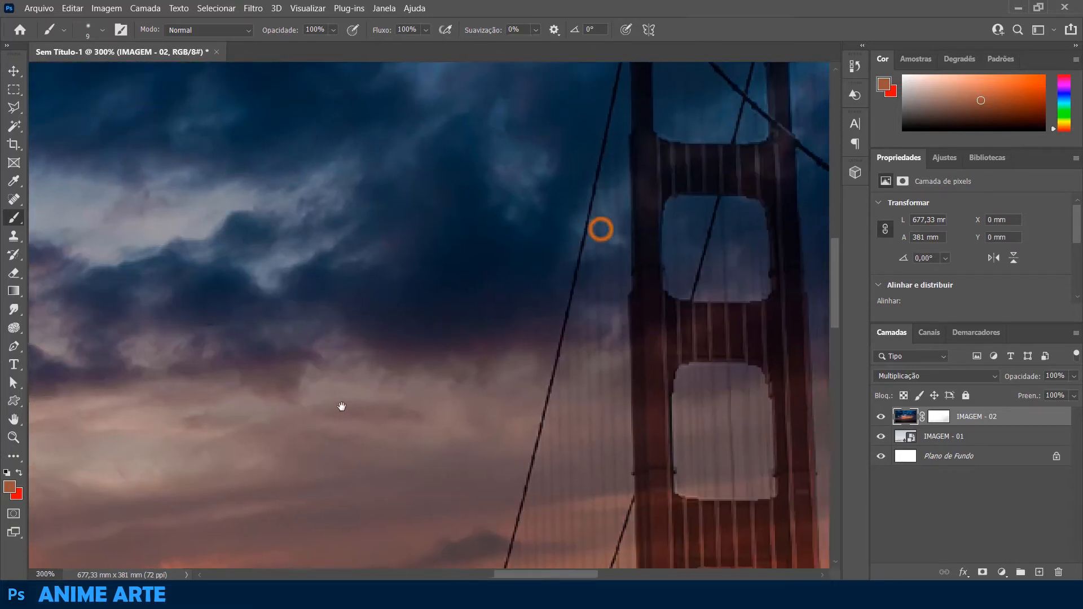
left_click_drag(710, 245, 508, 317)
key("alt")
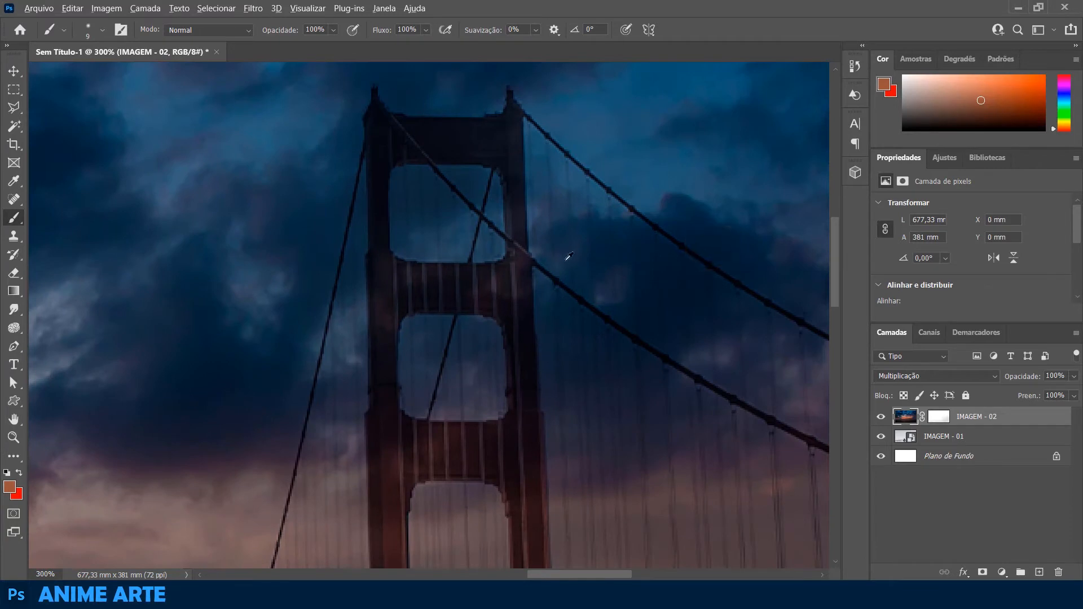
left_click(587, 272, "alt")
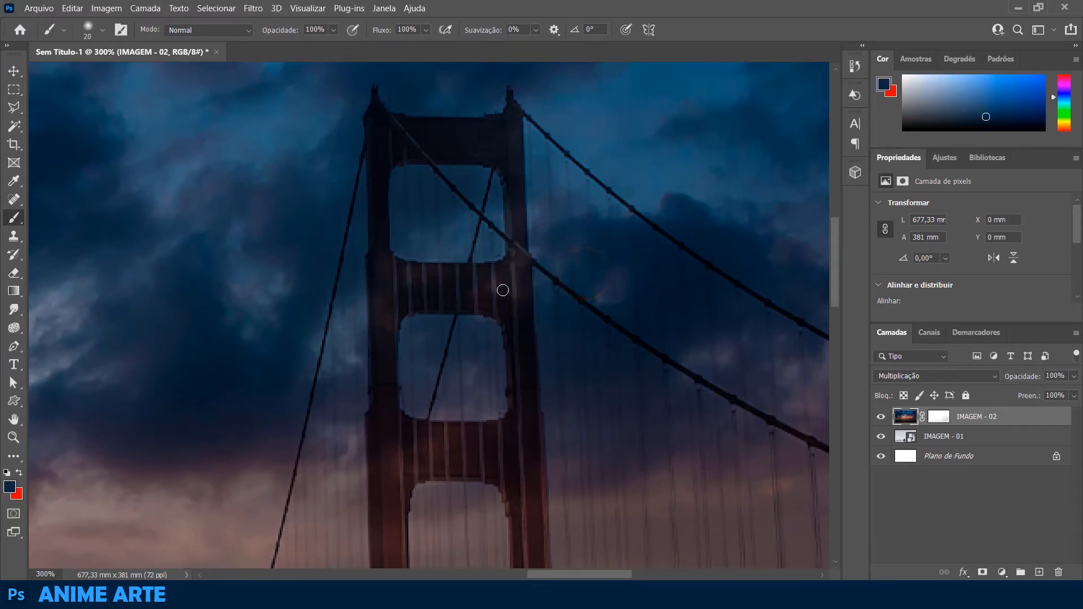
mouse_move(503, 290)
left_mouse_down()
mouse_move(411, 282)
mouse_move(388, 294)
mouse_move(383, 316)
left_mouse_up()
key("bracketleft")
key("bracketleft")
mouse_move(517, 257)
left_mouse_down()
mouse_move(515, 298)
mouse_move(518, 248)
left_mouse_up()
left_click_drag(515, 340, 510, 416)
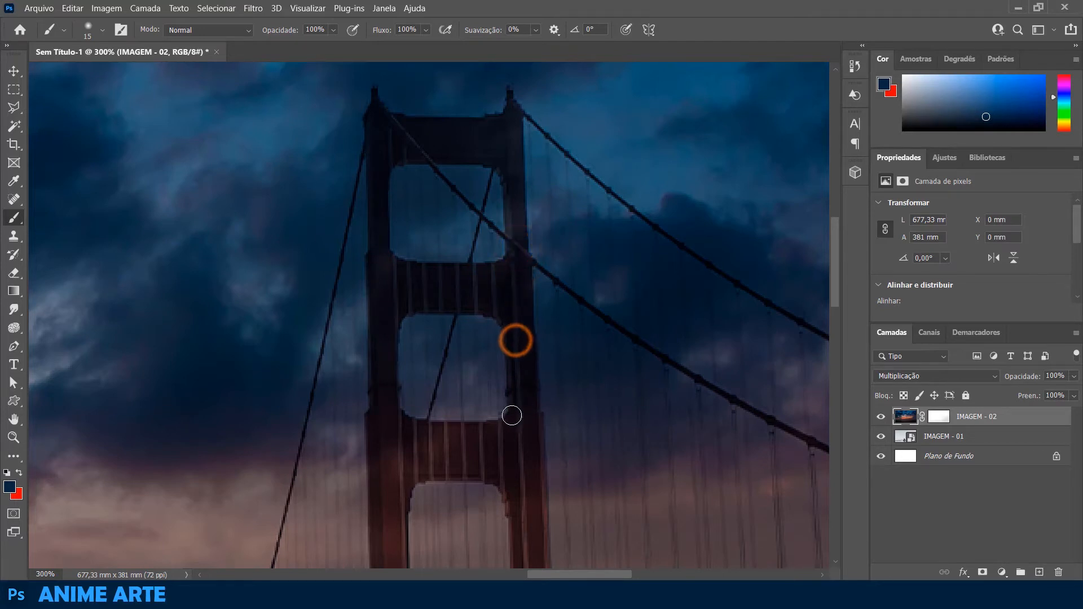
Sample the grayish-purple sky beside the near tower and paint over its next lower crossbar with a soft brush, ending at size 30.
key("bracketleft")
key("bracketleft")
key("bracketleft")
key("bracketleft")
key("bracketleft")
key("bracketleft")
key("bracketleft")
key("bracketleft")
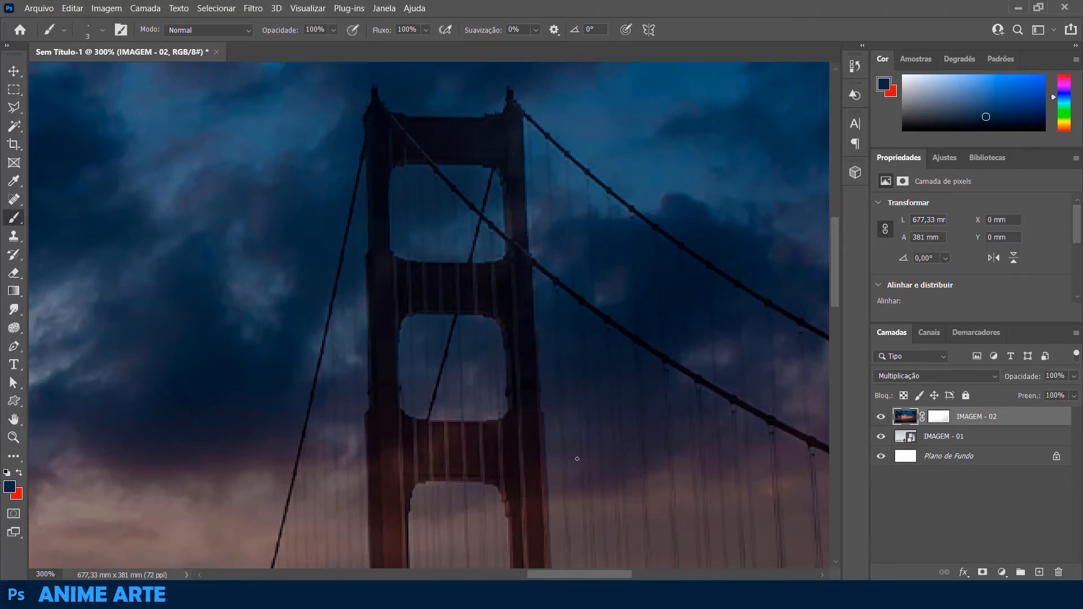
left_click(564, 452, "alt")
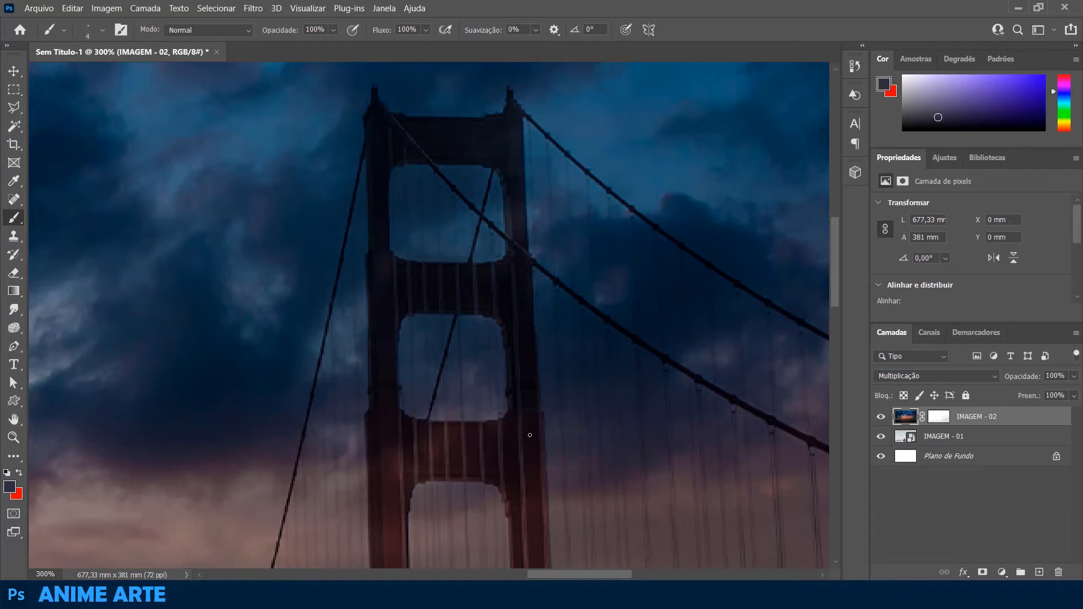
key("bracketright")
key("bracketright")
key("bracketright")
left_click(440, 445)
mouse_move(445, 441)
left_mouse_down()
mouse_move(472, 450)
mouse_move(380, 458)
left_mouse_up()
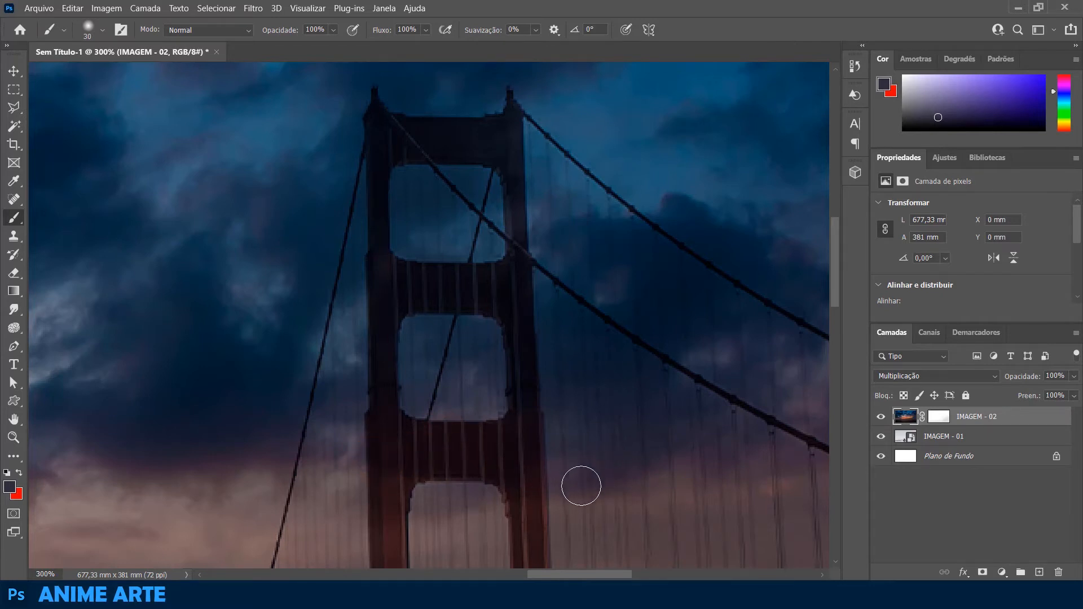
Sample the brownish sunset color beside the near tower and paint over the crossbar and leg farther down.
left_click_drag(581, 479, 568, 314)
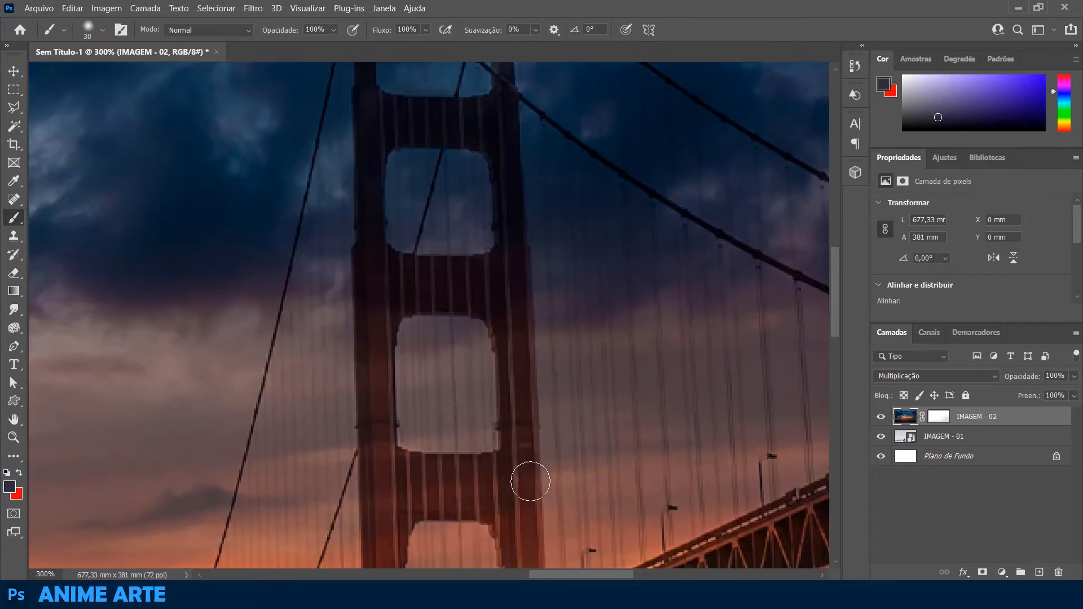
left_click(581, 483, "alt")
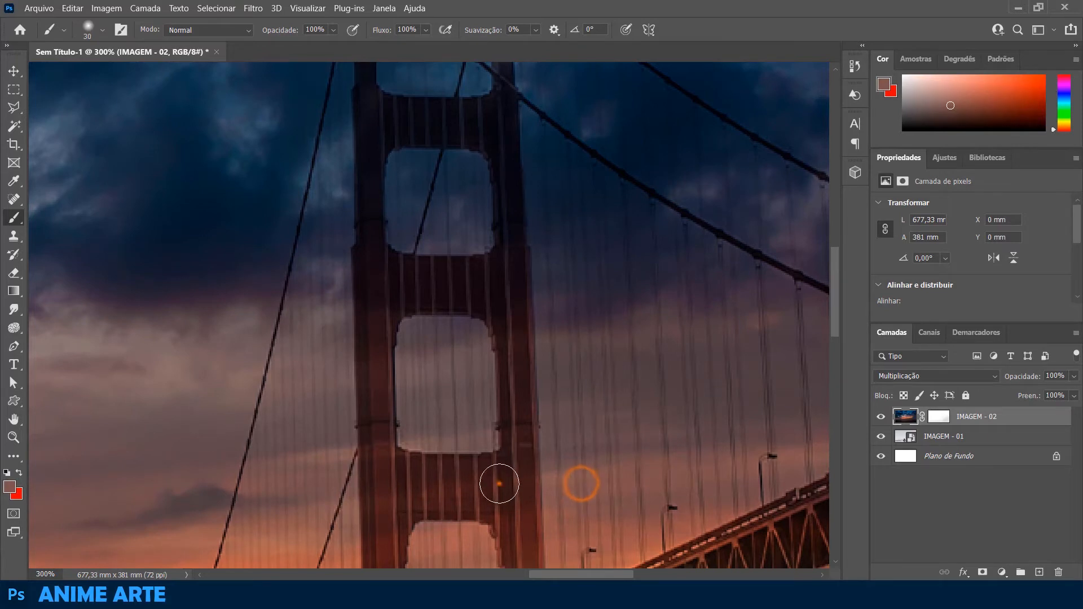
left_click(497, 482, "alt")
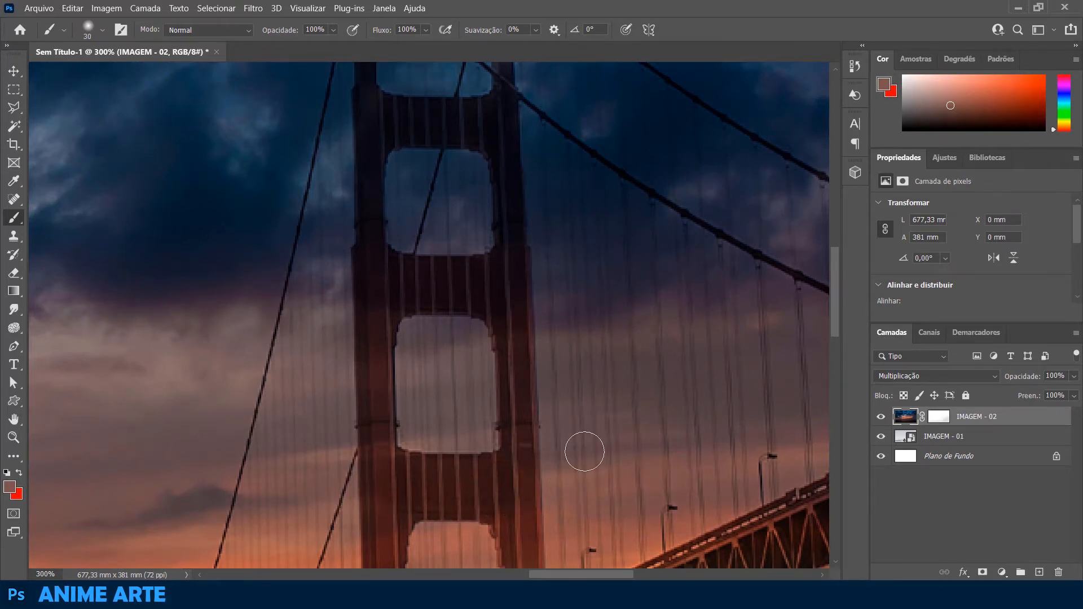
key("ctrl+0")
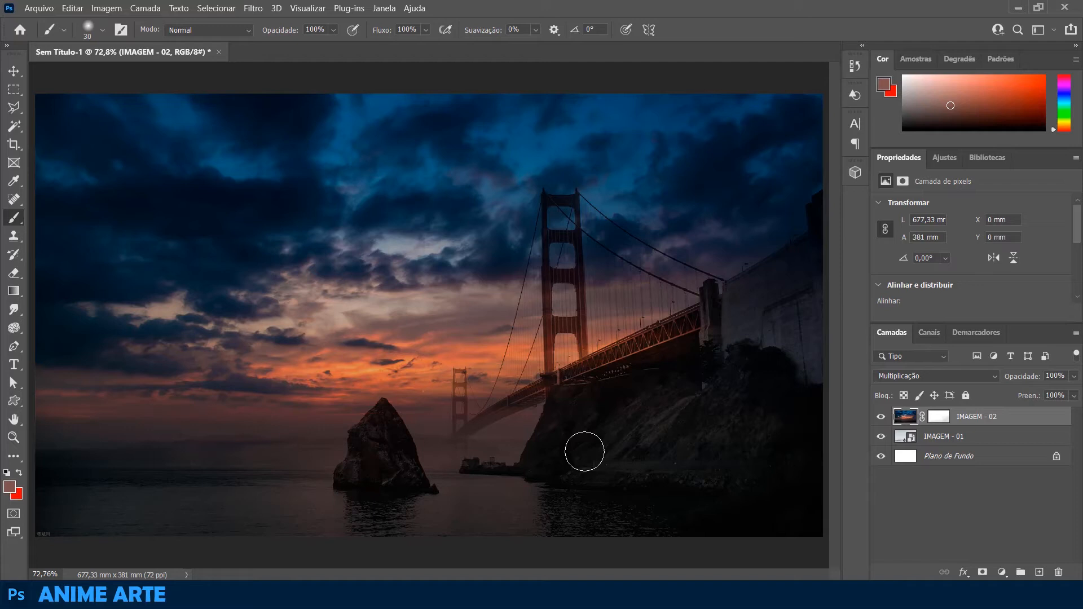
Add a Curves adjustment layer above IMAGEM - 02 and pull the RGB curve's midpoint slightly down to darken the image.
left_click(950, 159)
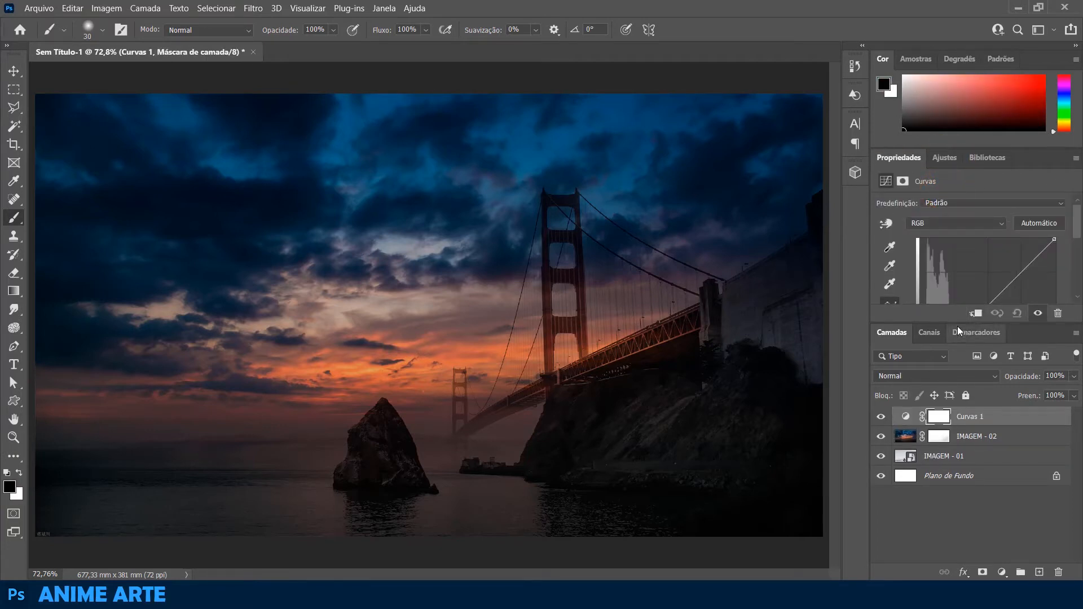
left_click_drag(959, 325, 970, 420)
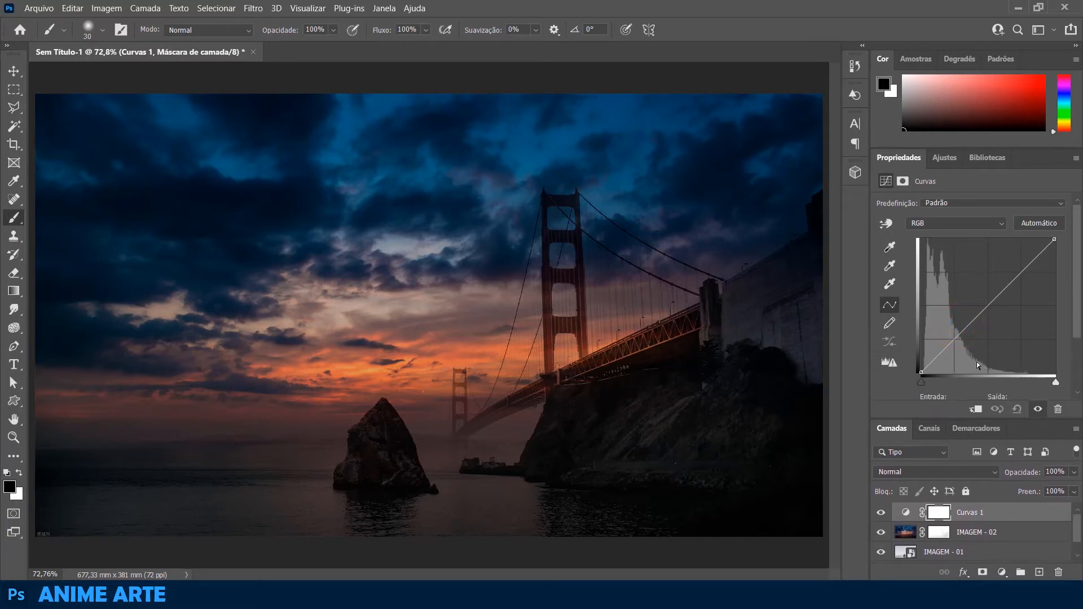
left_click_drag(986, 309, 993, 317)
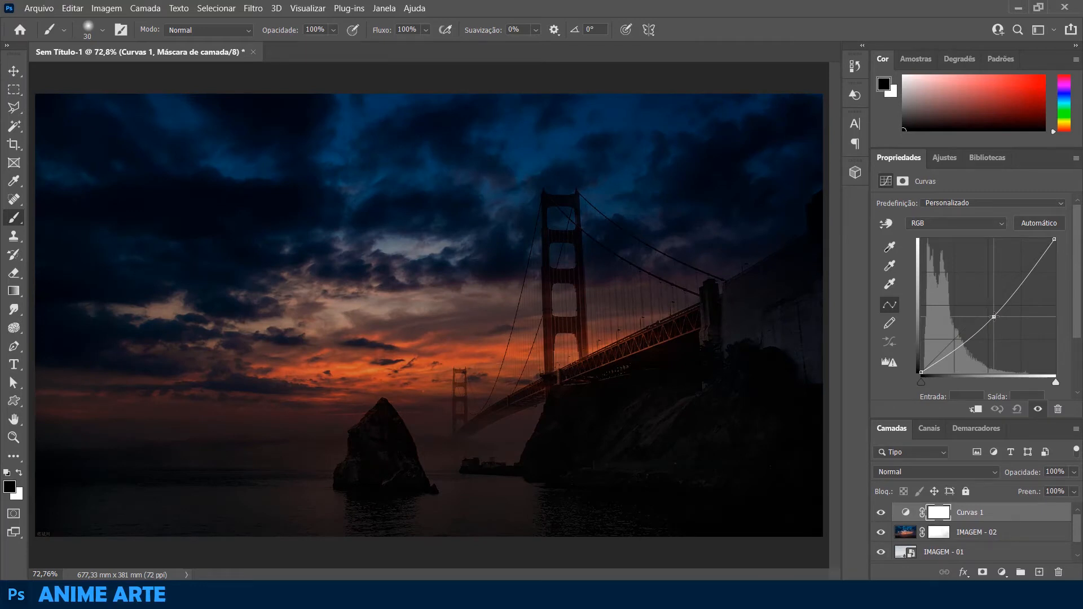
left_click_drag(994, 316, 996, 312)
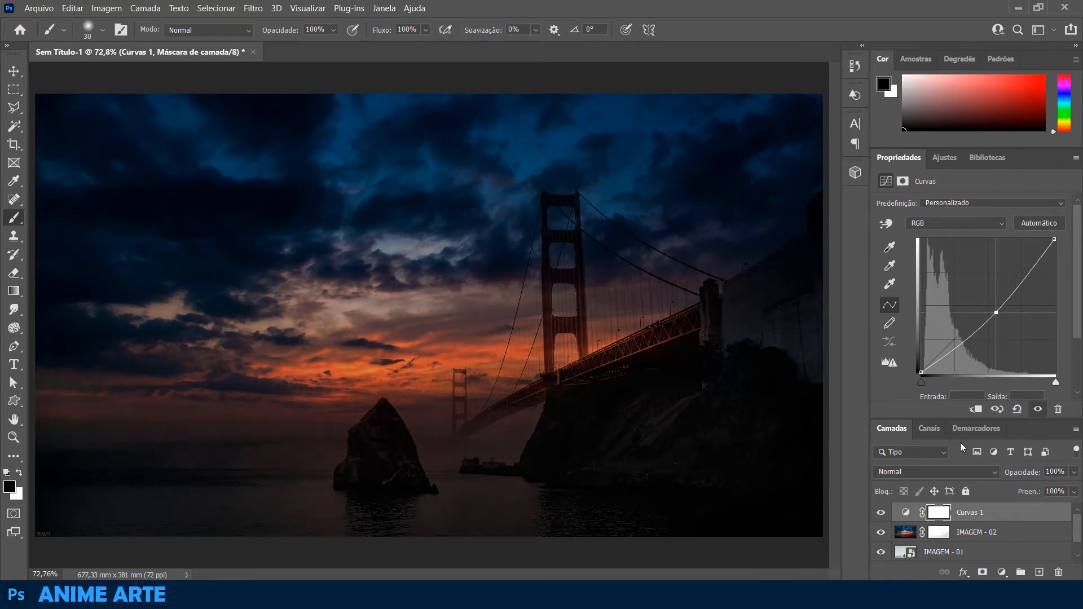
left_click_drag(959, 419, 967, 424)
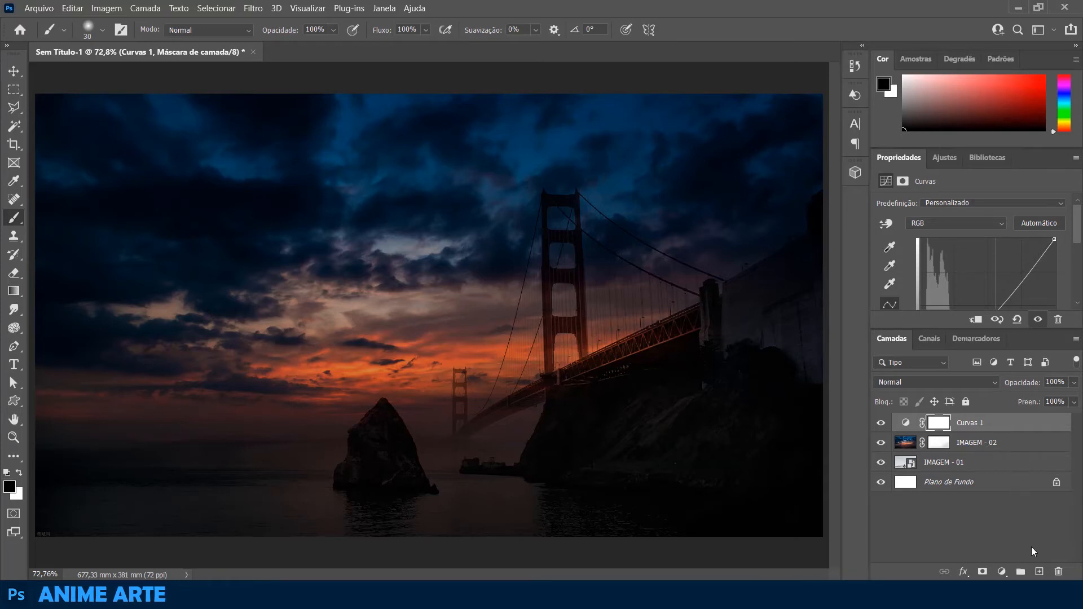
Create a new empty layer above the Curves layer and set the foreground color to white with black as background.
left_click(1041, 571)
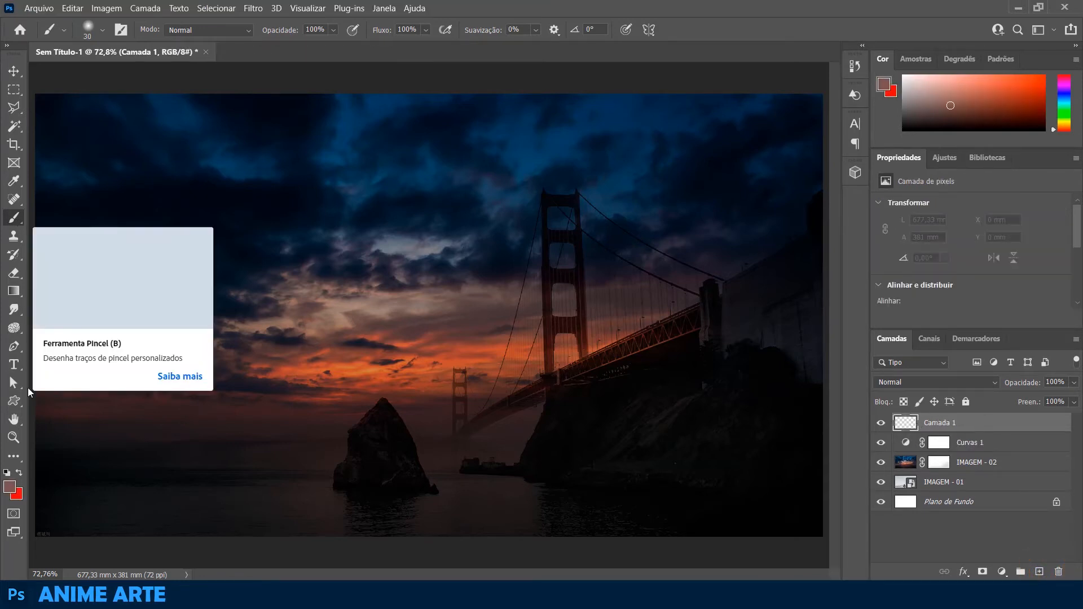
left_click(9, 474)
left_click(19, 473)
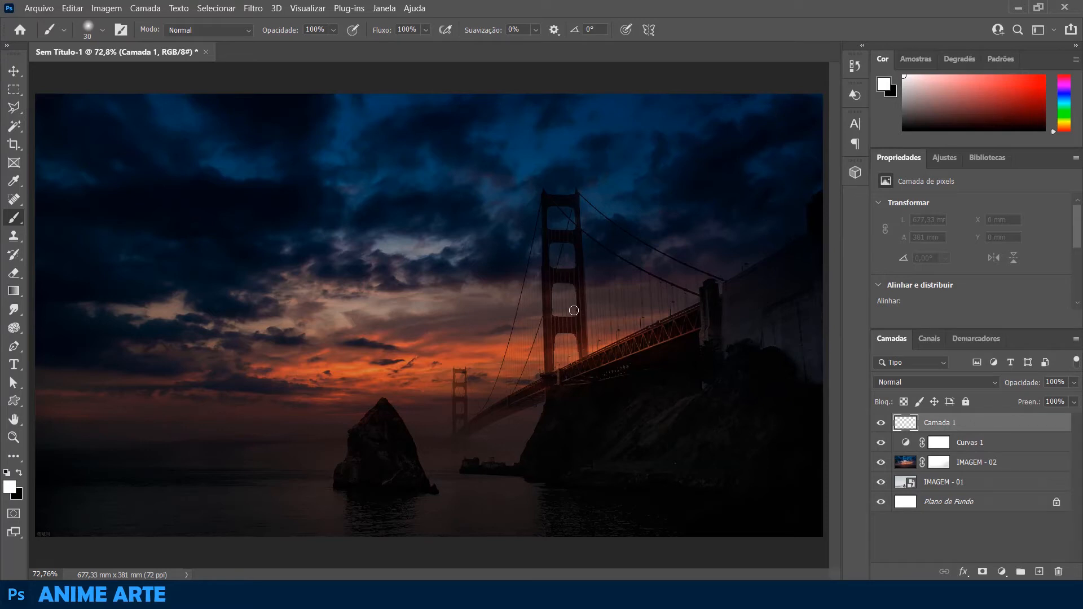
Place white light glows on the two lampposts along the dark wall beside the bridge, using a size 15 soft round brush.
left_click(102, 30)
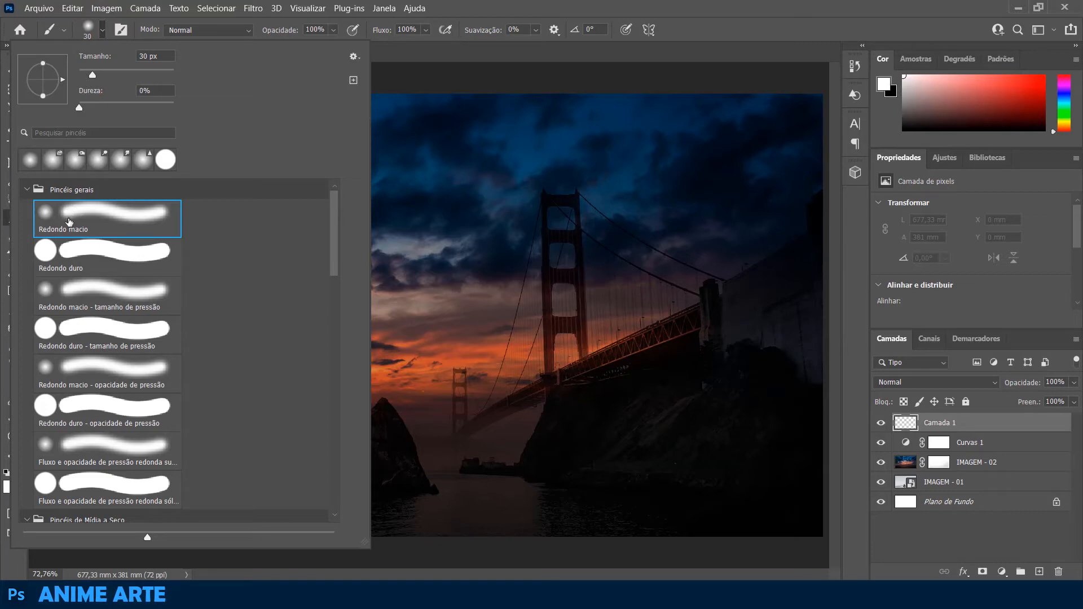
left_click(103, 30)
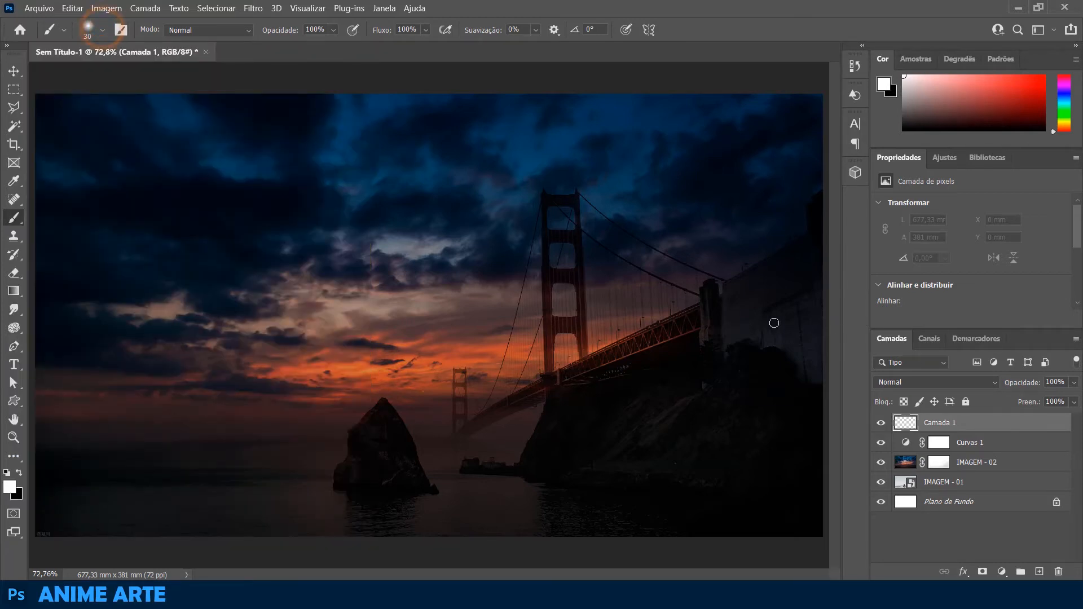
scroll(774, 323, "up", 3)
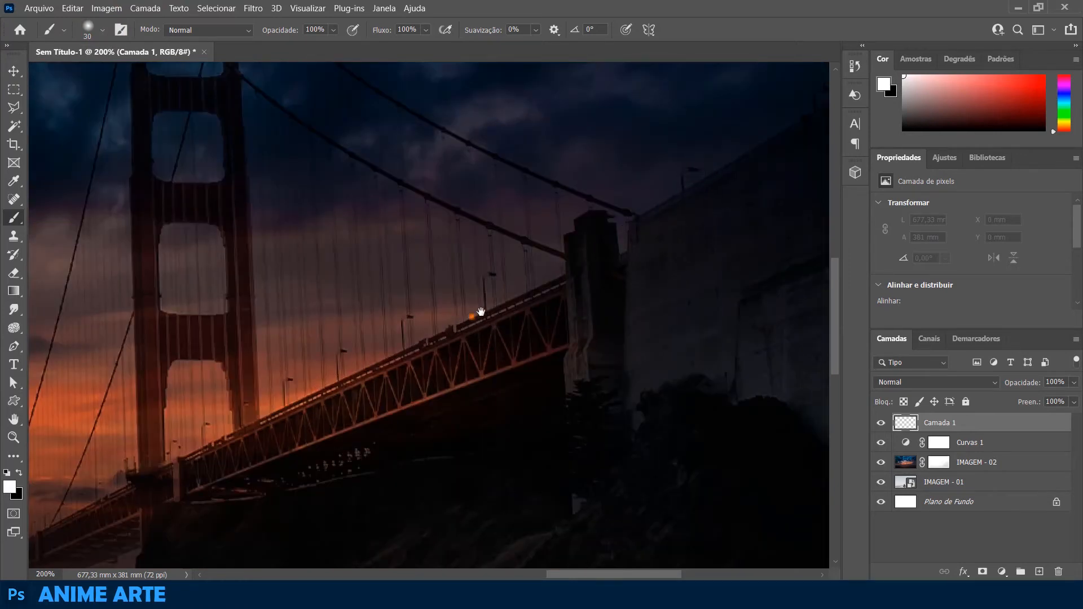
left_click_drag(339, 352, 426, 316)
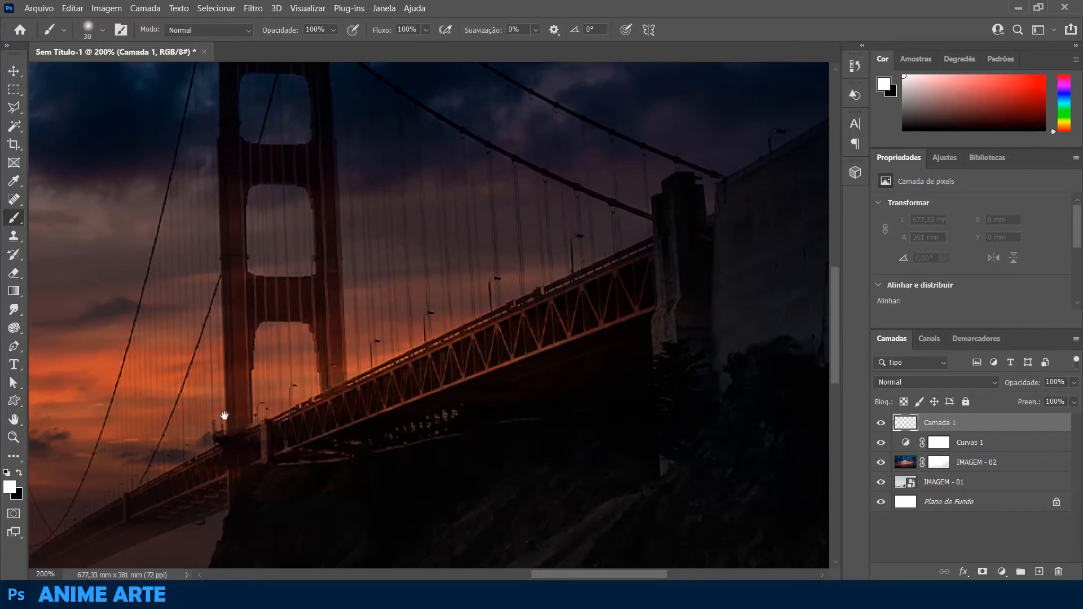
left_click_drag(687, 236, 532, 295)
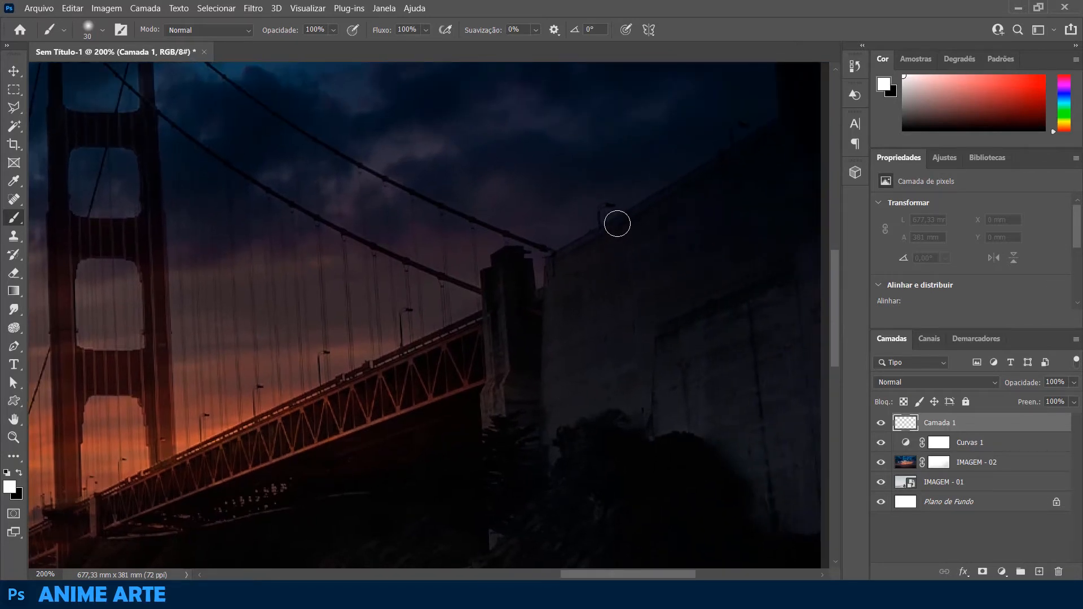
key("ctrl+plus")
key("ctrl+plus")
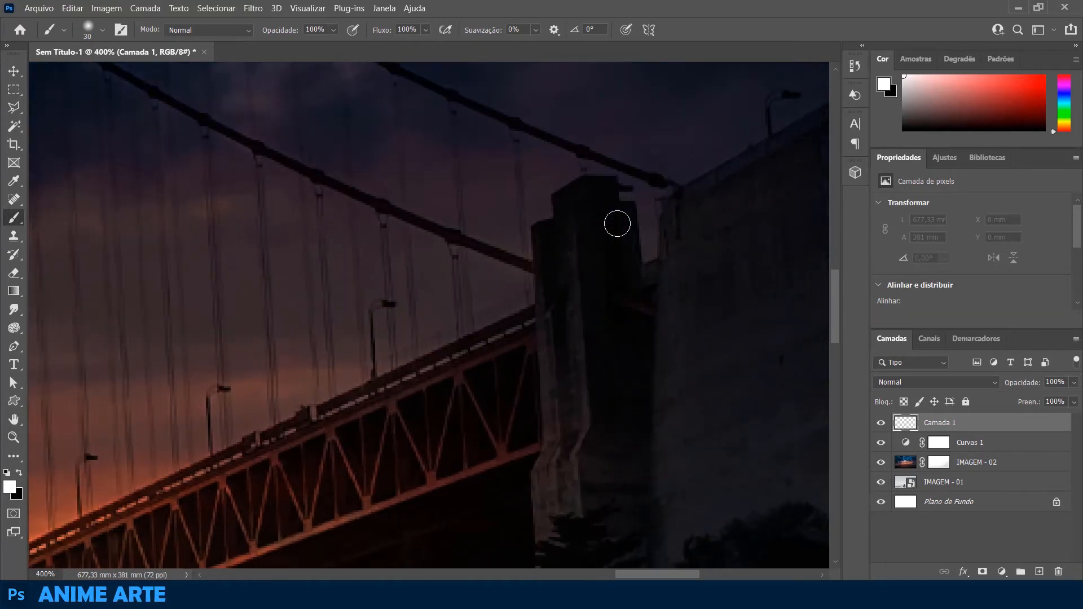
left_click_drag(658, 188, 335, 377)
left_click_drag(478, 289, 425, 309)
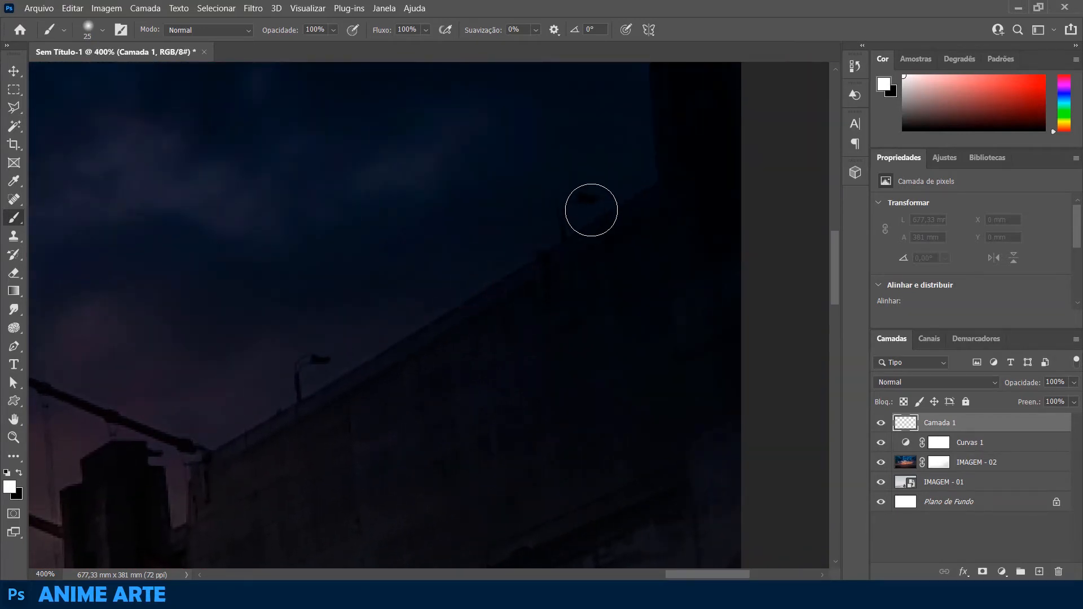
key("bracketleft")
key("bracketleft")
key("bracketleft")
key("bracketright")
left_click(590, 210)
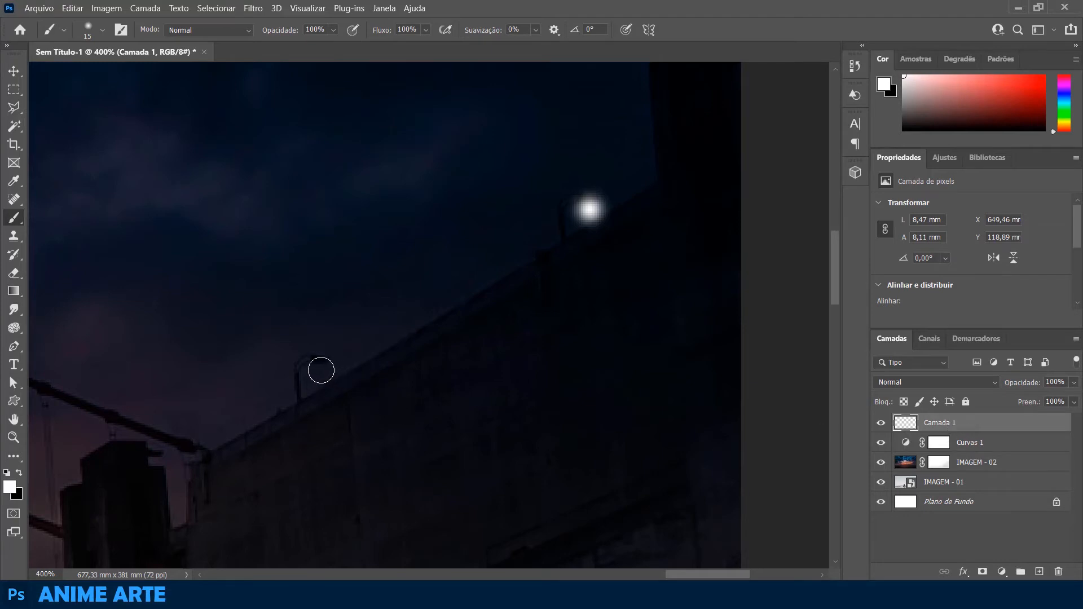
left_click(321, 371)
Place white glows on the three bridge-deck lampposts nearest the wall, using brush size 15 for the first and 10 for the next two.
left_click_drag(203, 452, 468, 270)
left_click_drag(271, 373, 474, 271)
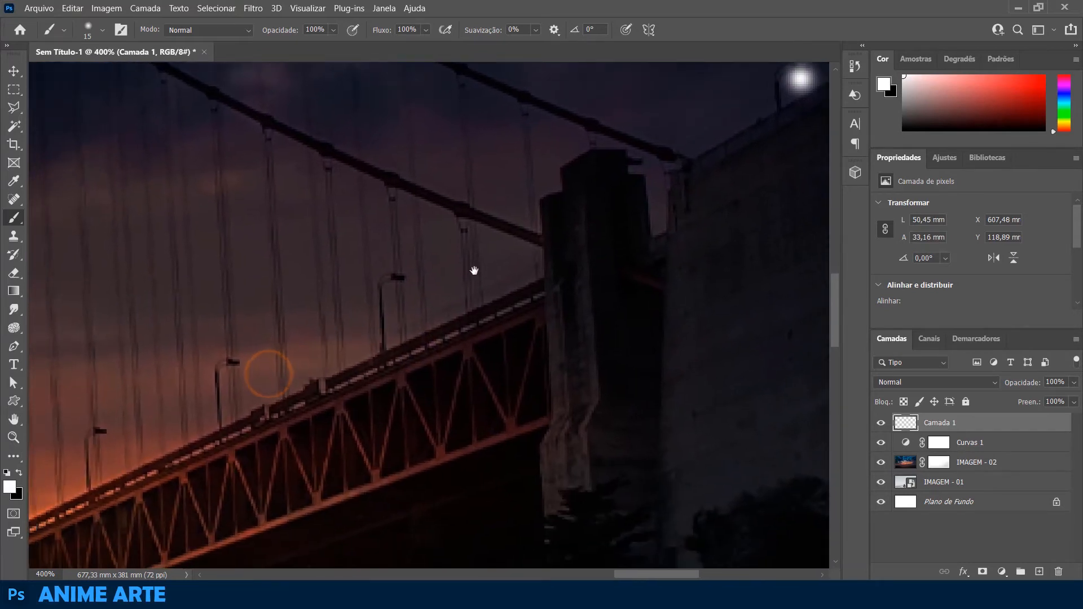
left_click(397, 288)
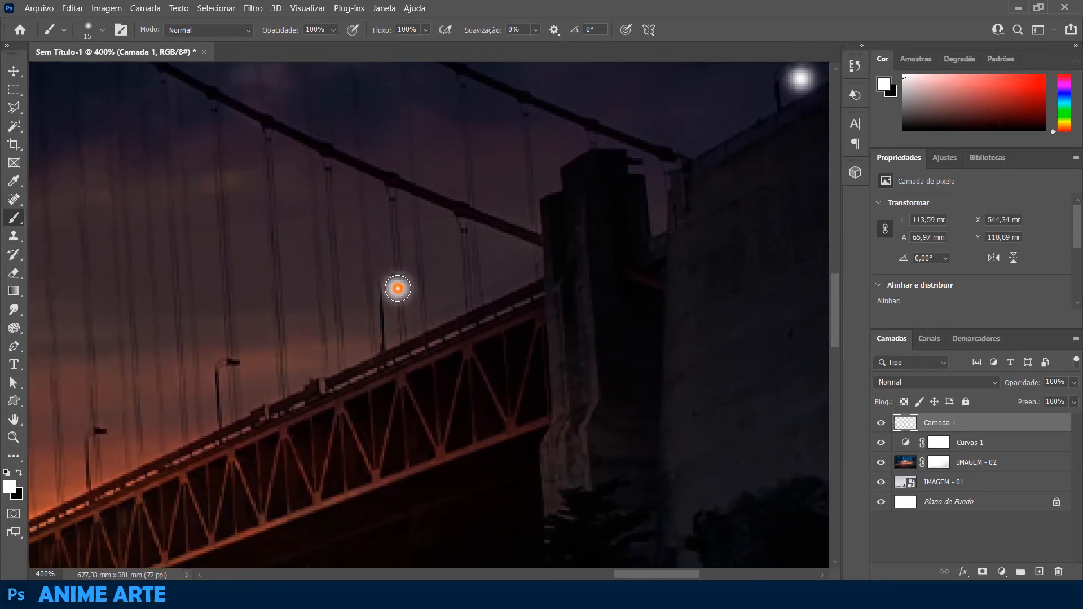
left_click_drag(239, 406, 439, 354)
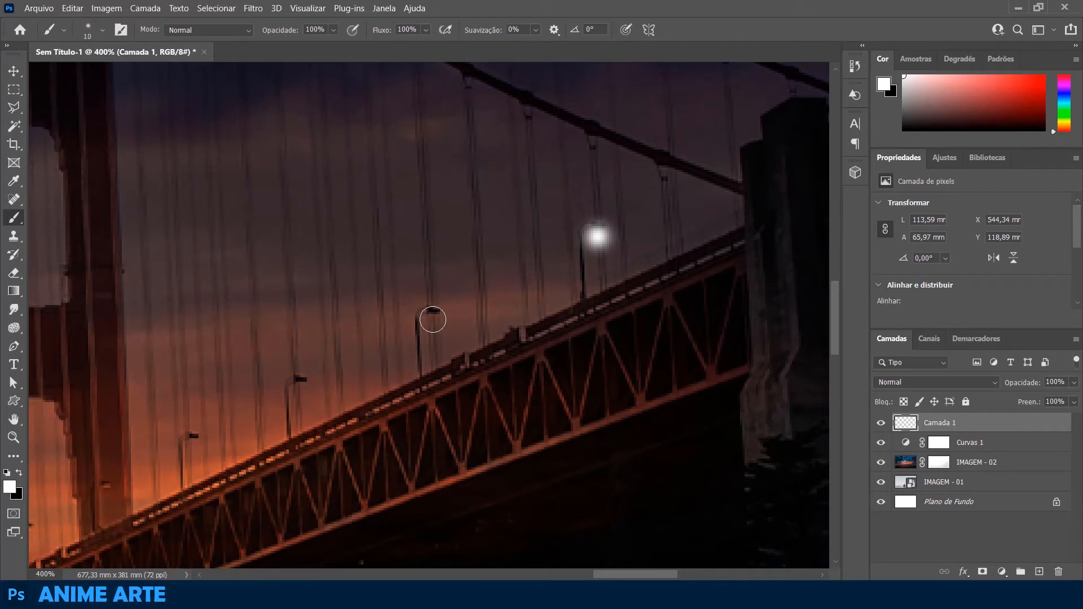
left_click(433, 320)
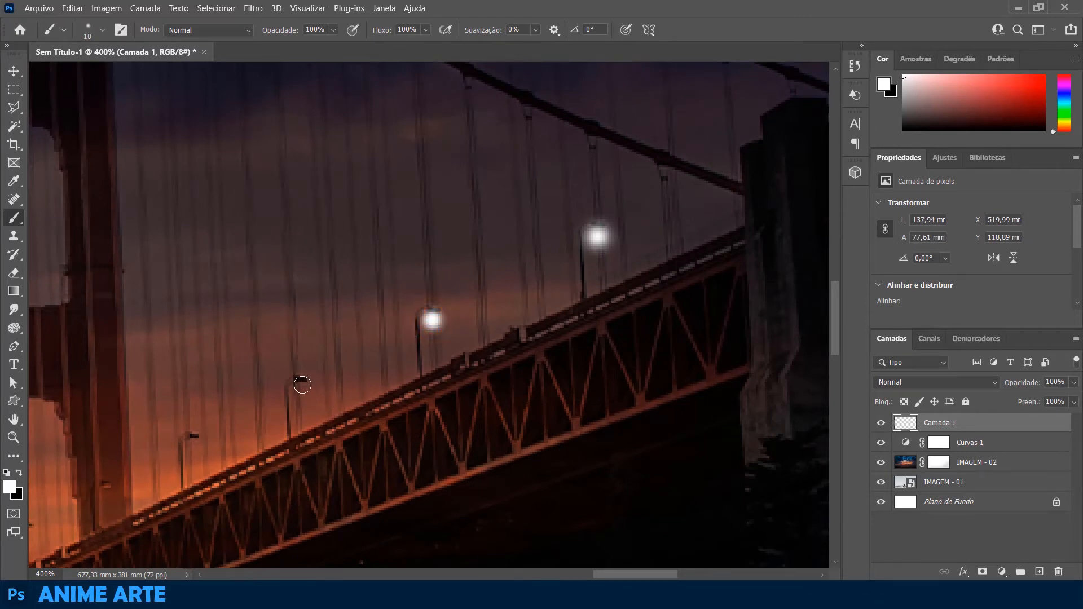
left_click(300, 385)
Place white glows on the next four deck lampposts, from beside the near tower into its lower opening, reducing the brush to size 8.
left_click_drag(256, 451, 496, 316)
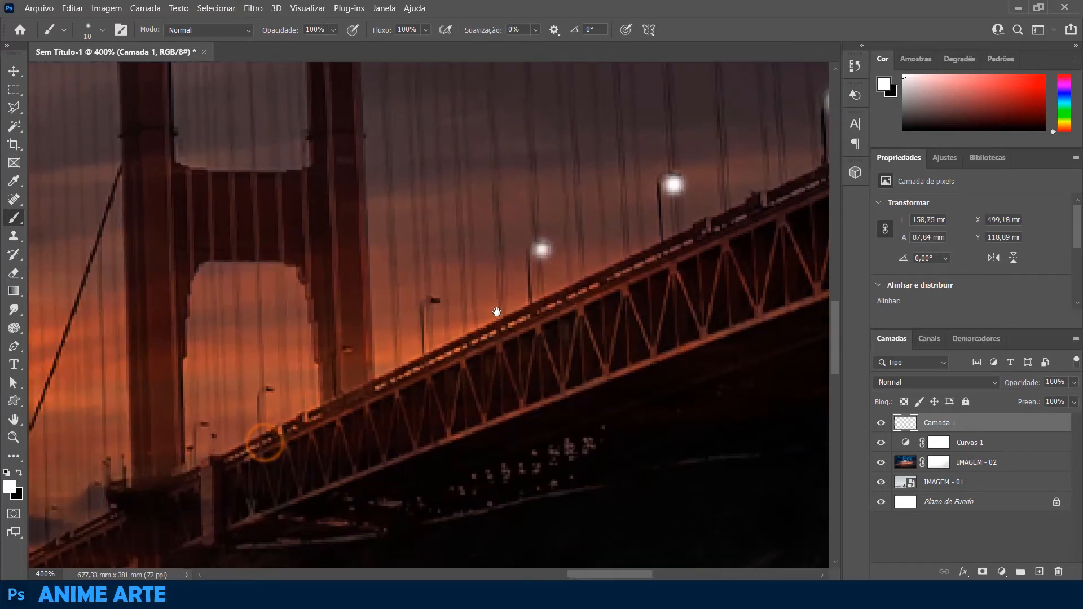
left_click(435, 307)
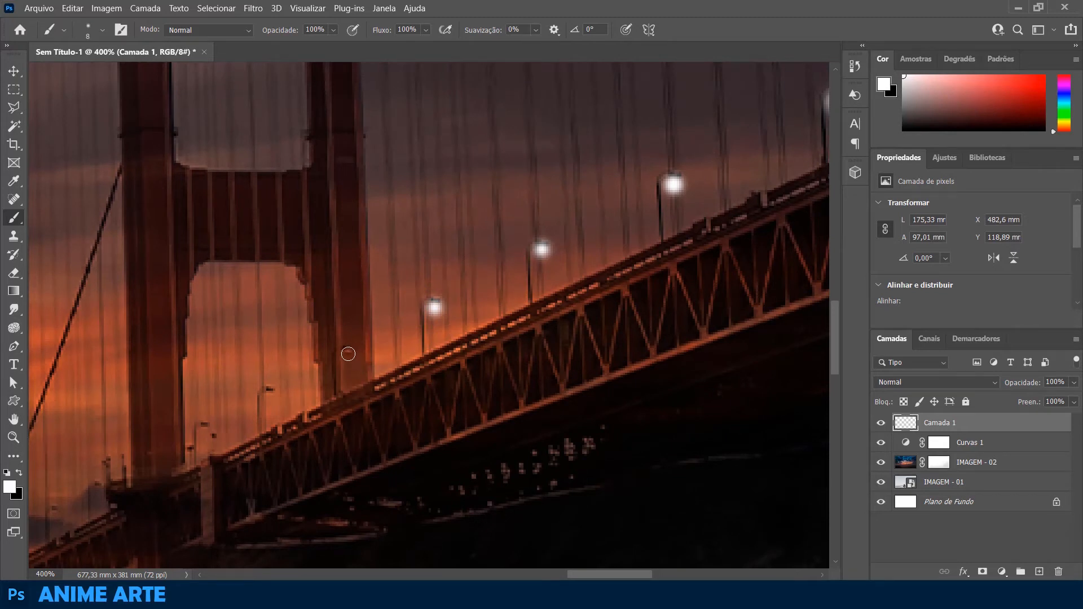
left_click(348, 354)
left_click_drag(58, 516, 279, 389)
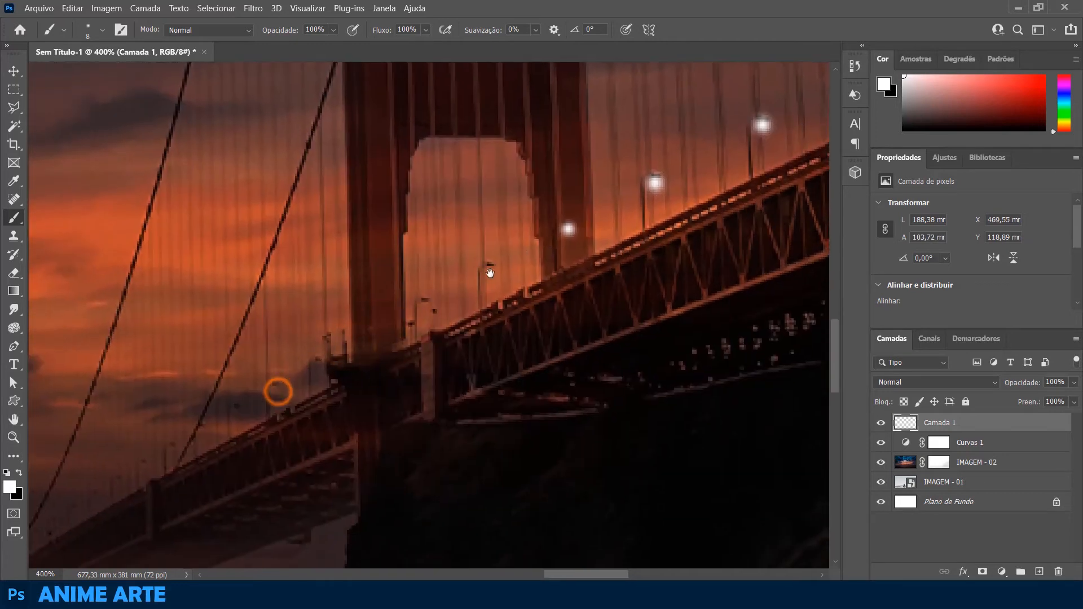
left_click(489, 270)
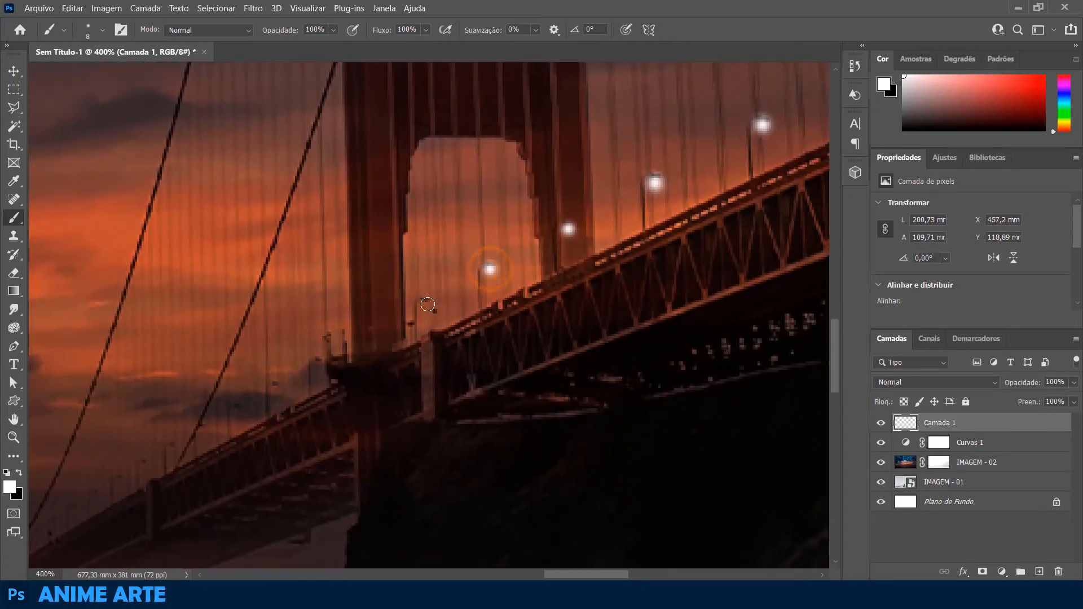
left_click(423, 304)
Place white glows on the two lampposts just beyond the near tower, reducing the brush from size 8 to 5.
left_click_drag(332, 367, 435, 325)
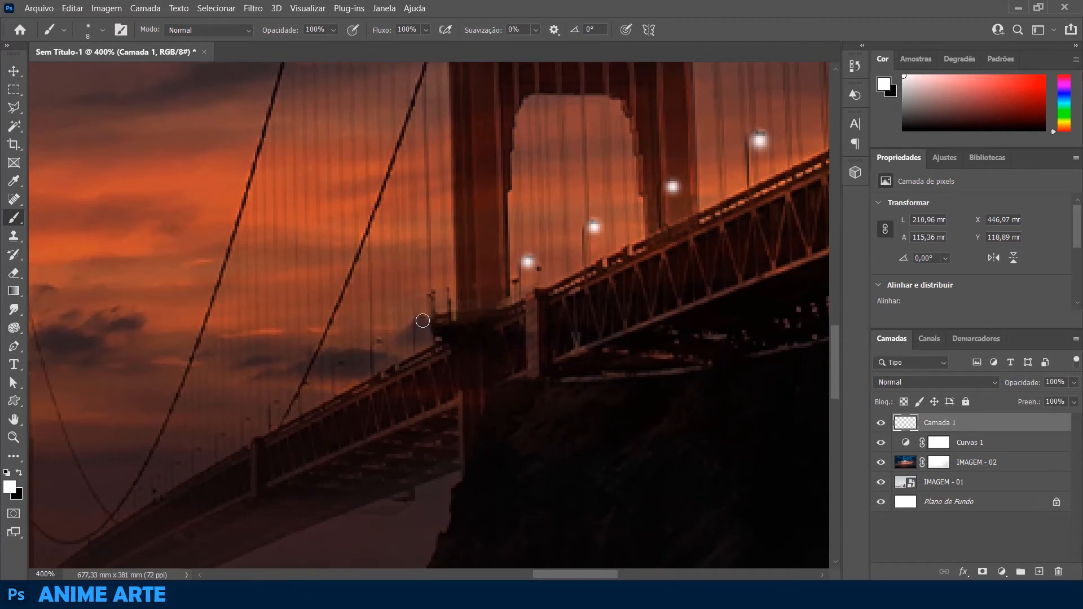
left_click(422, 321)
left_click(381, 345)
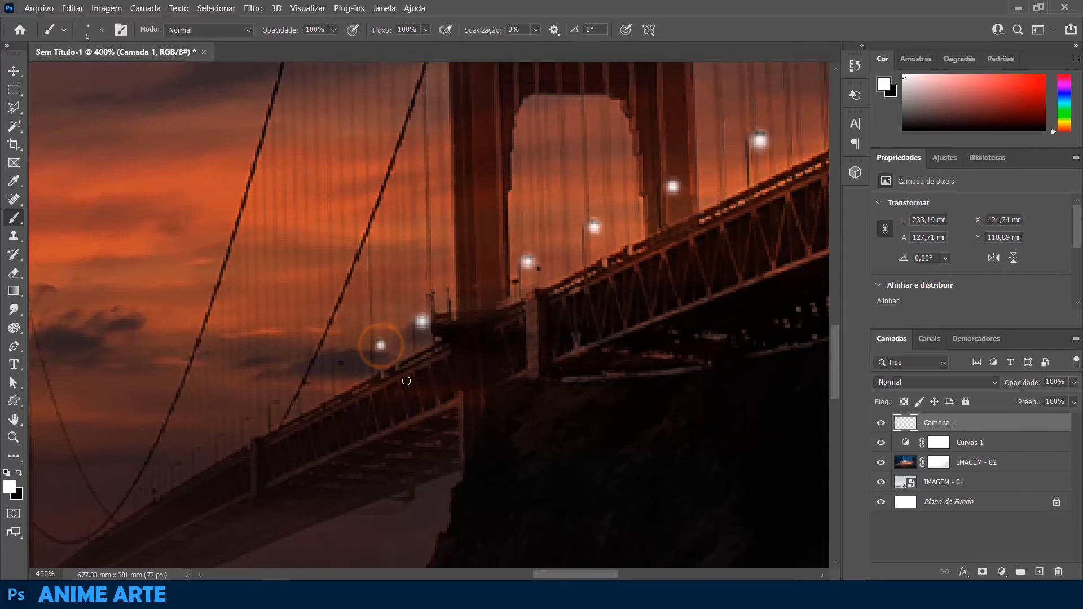
Place six more white glows at size 5 on the lampposts descending along the deck toward the far tower.
key("ctrl+plus")
key("ctrl+plus")
left_click_drag(326, 384, 653, 204)
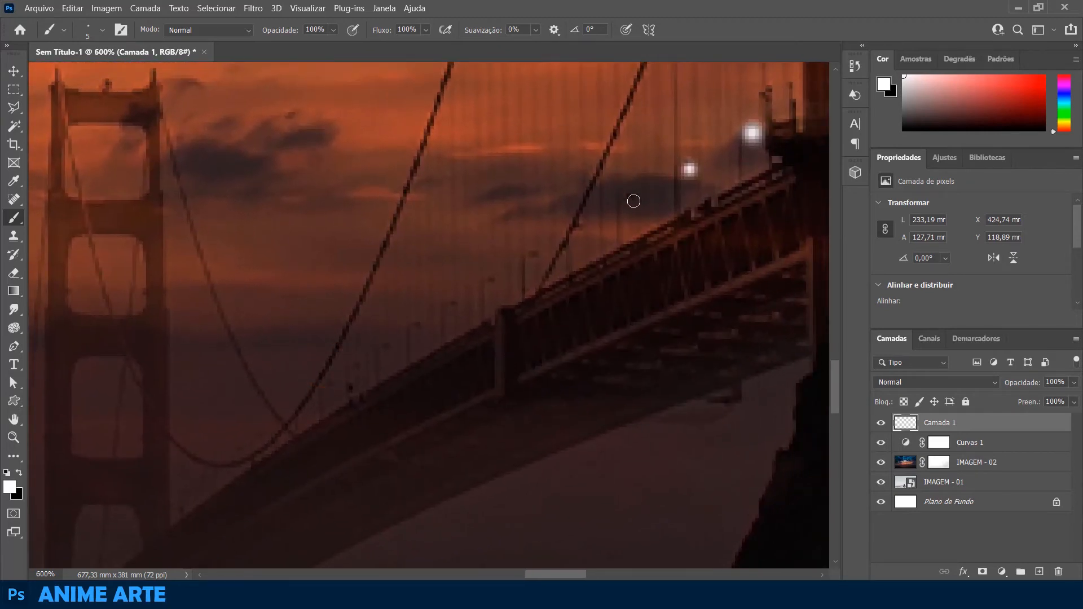
left_click(633, 201)
left_click(537, 259)
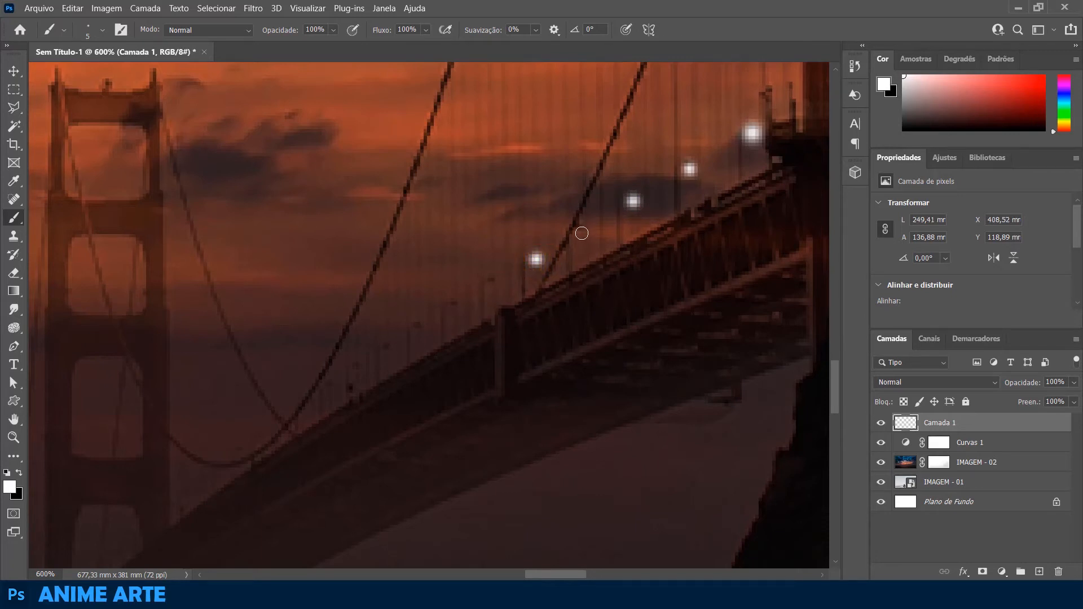
left_click(581, 233)
left_click(492, 282)
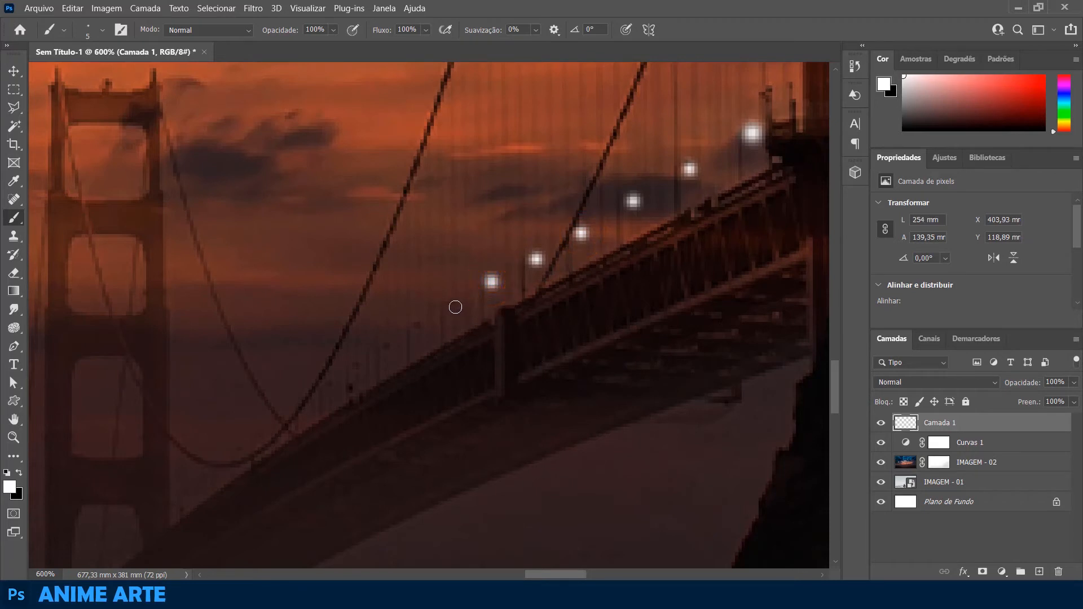
left_click(455, 306)
left_click(418, 327)
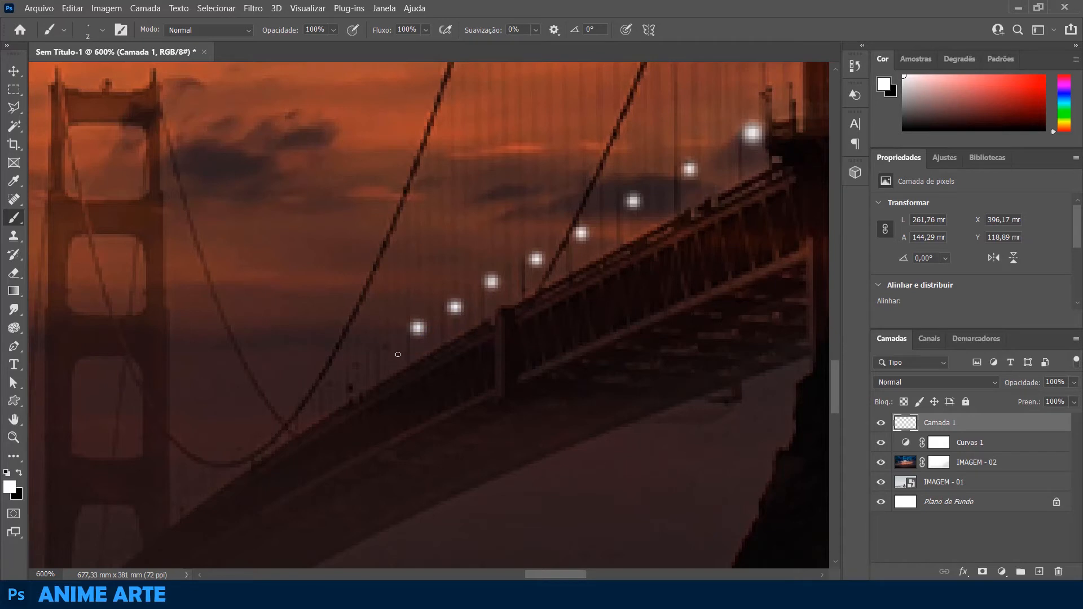
Continue the row of lights with seven smaller white glows at brush size 3 along the deck, stopping just before the far tower.
left_click(387, 349)
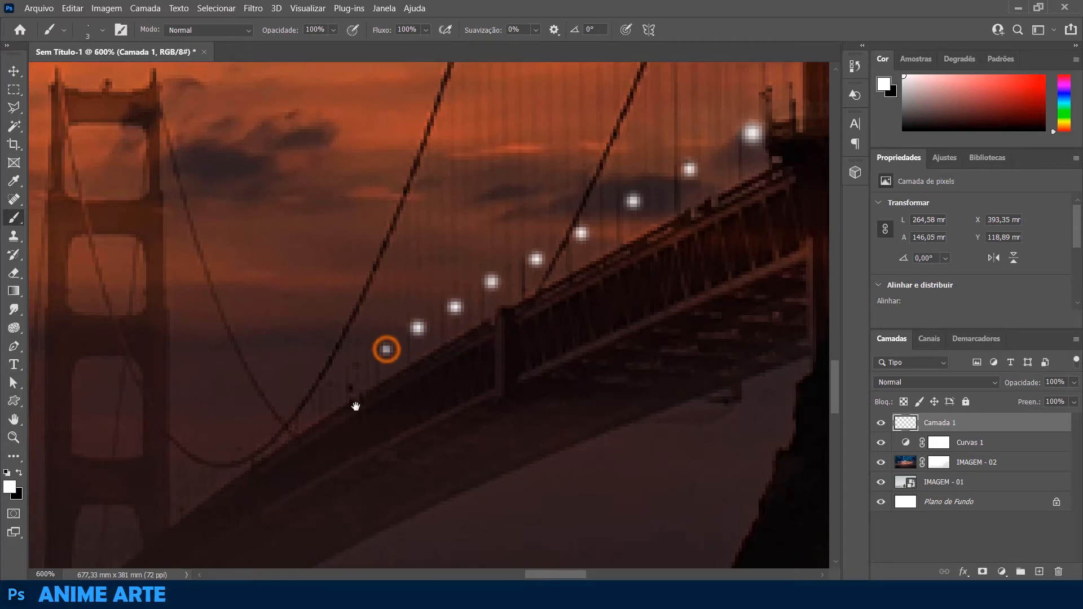
left_click_drag(356, 407, 510, 288)
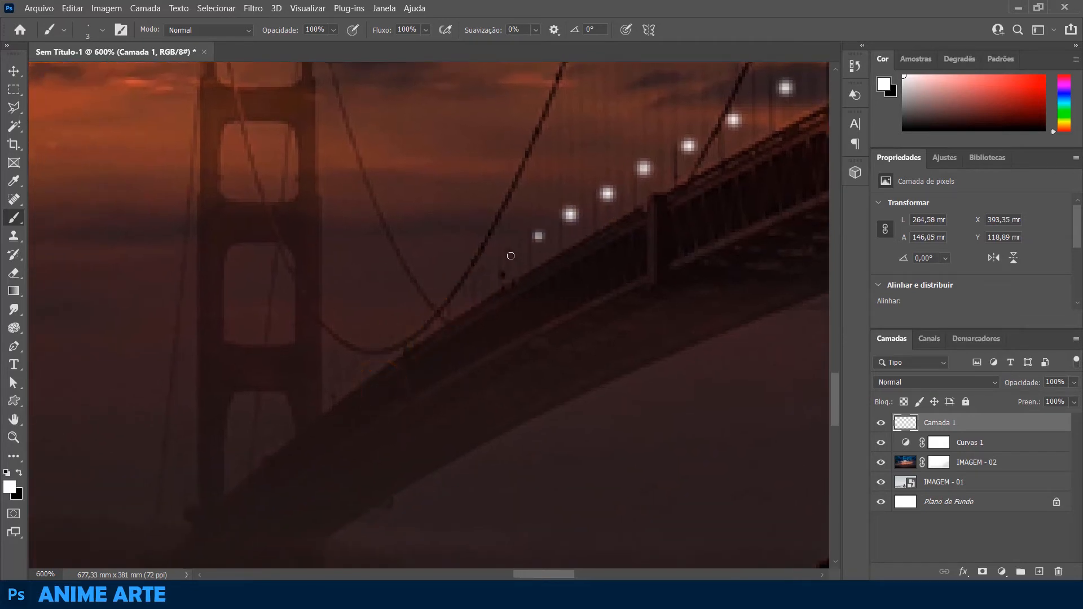
left_click(510, 255)
left_click(484, 273)
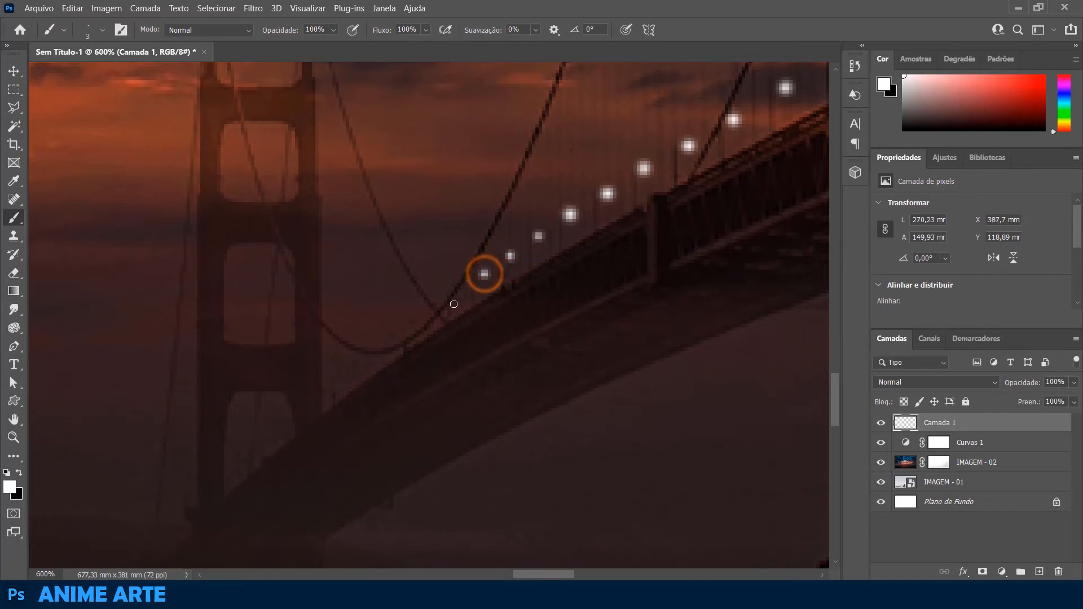
left_click(453, 299)
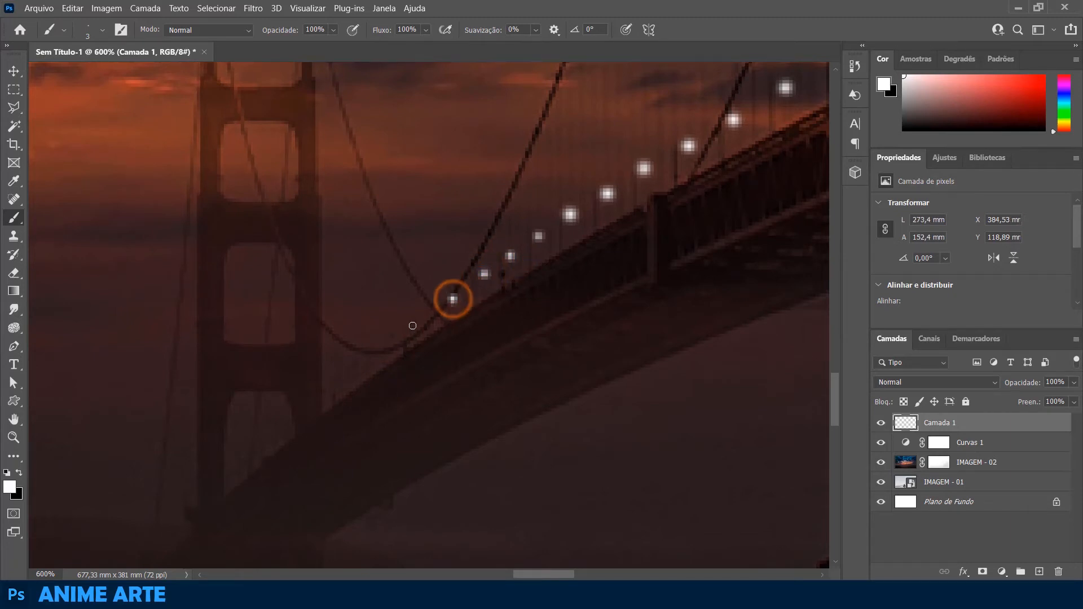
left_click(413, 324)
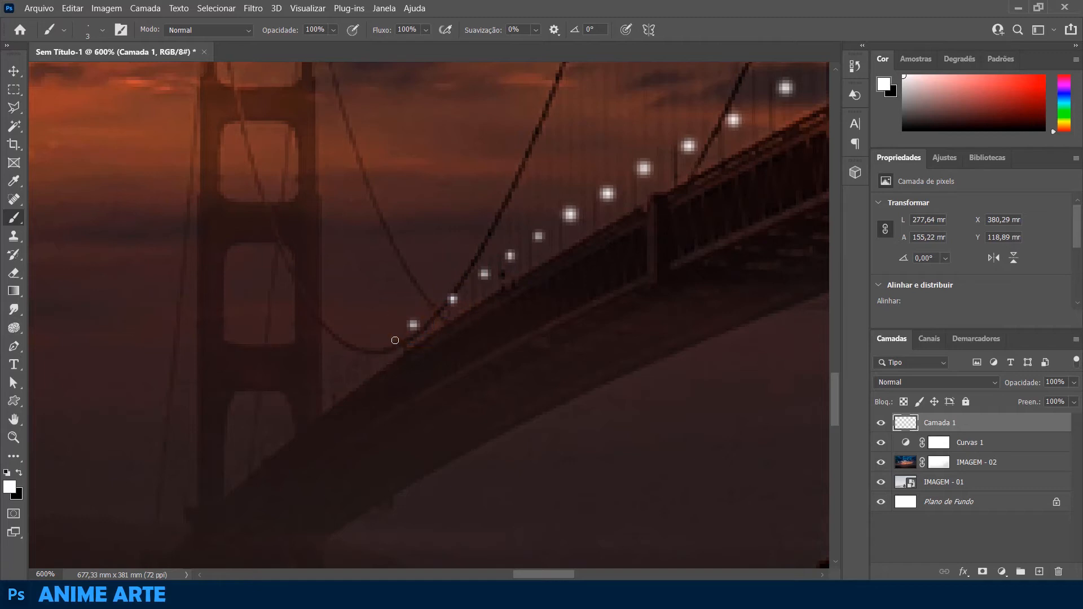
left_click(395, 339)
left_click(357, 365)
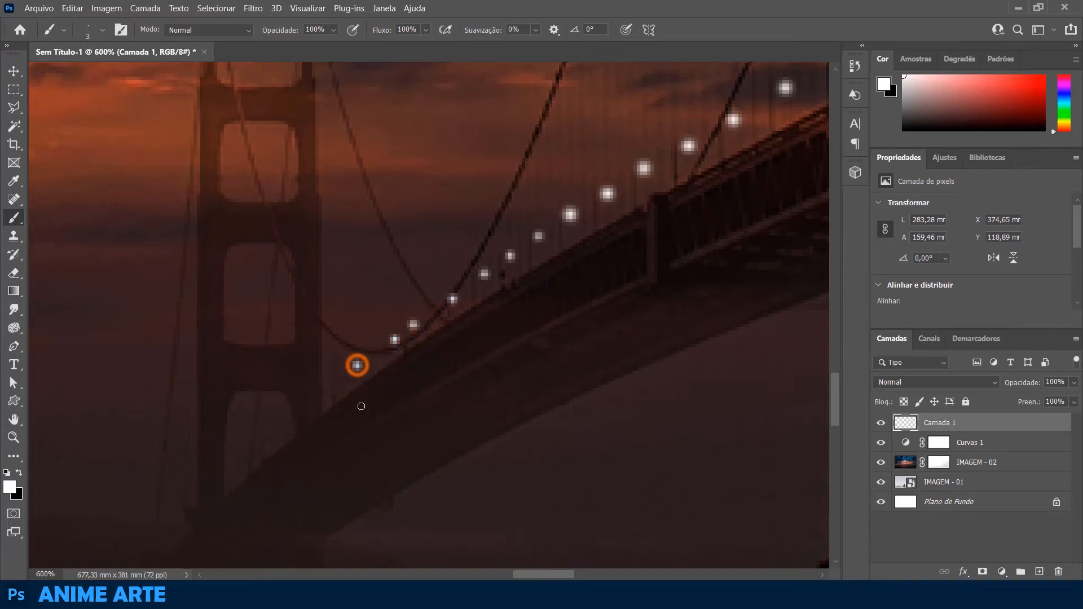
Finish the row with six white size 3 glows along the deck, across the far tower and just past it.
mouse_move(357, 401)
left_mouse_down()
mouse_move(446, 367)
mouse_move(501, 277)
left_mouse_up()
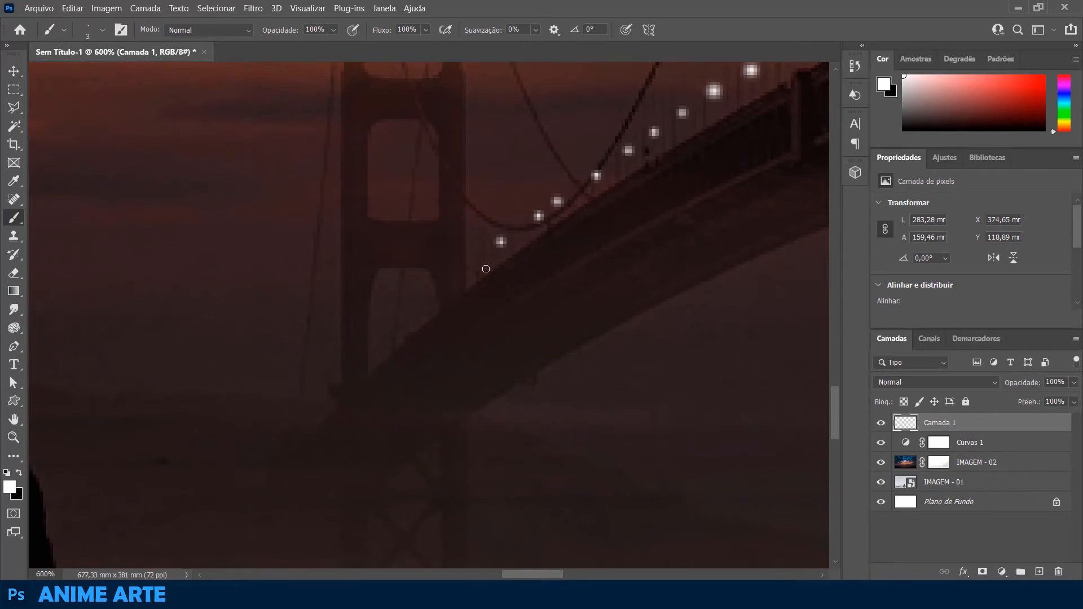
left_click(475, 270)
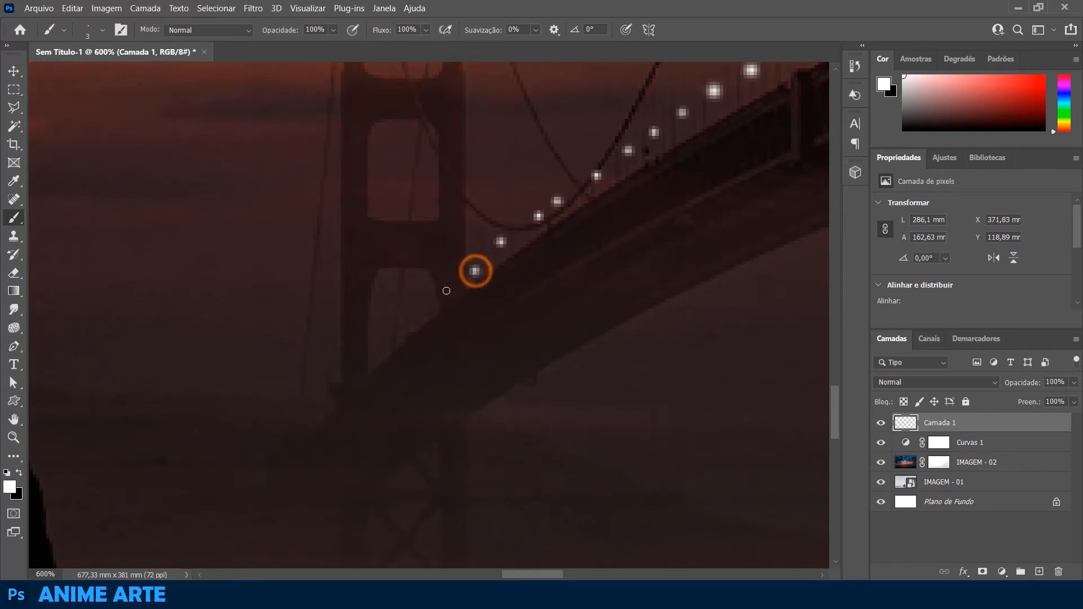
left_click(445, 293)
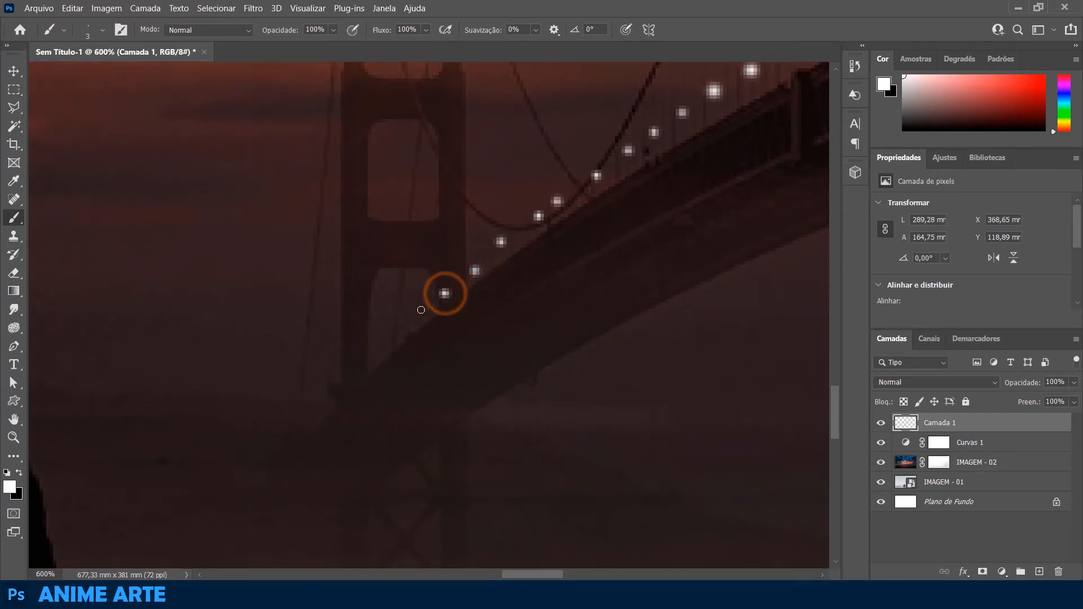
left_click(420, 313)
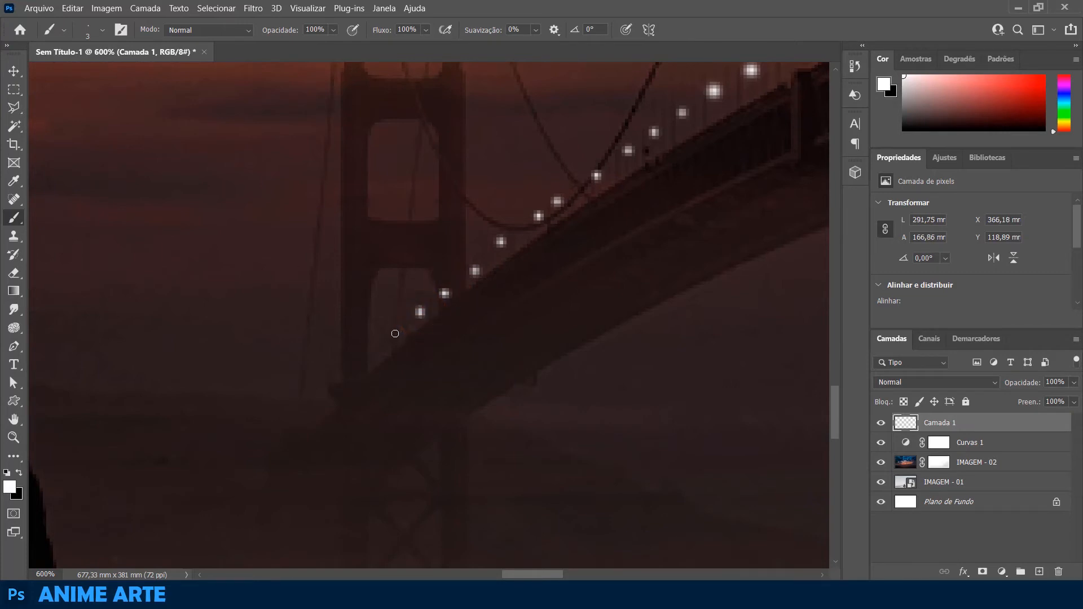
left_click(395, 334)
left_click(373, 356)
left_click_drag(341, 387, 387, 344)
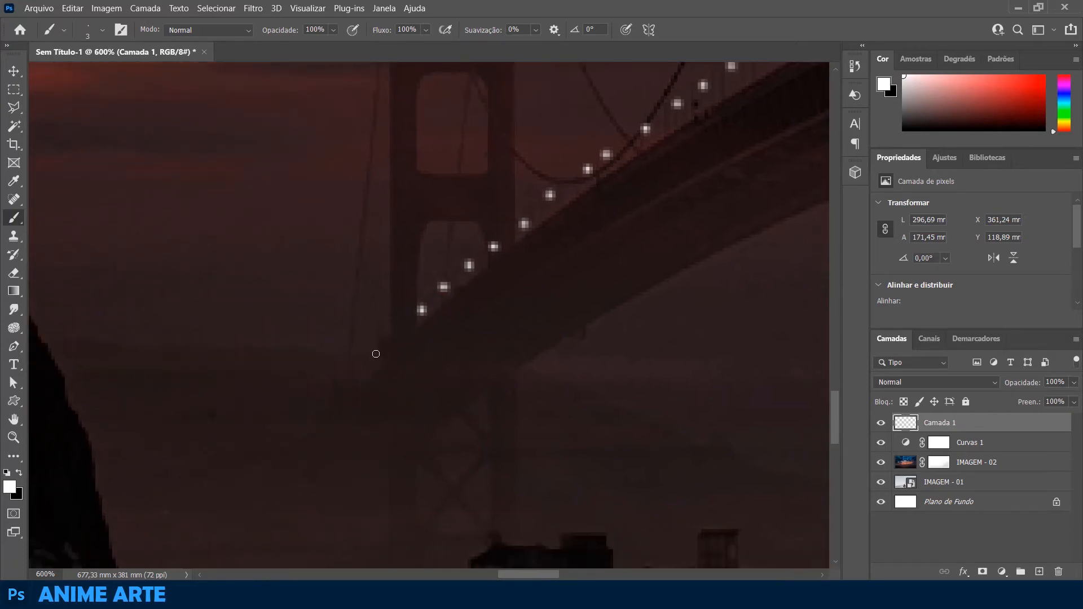
left_click(371, 362)
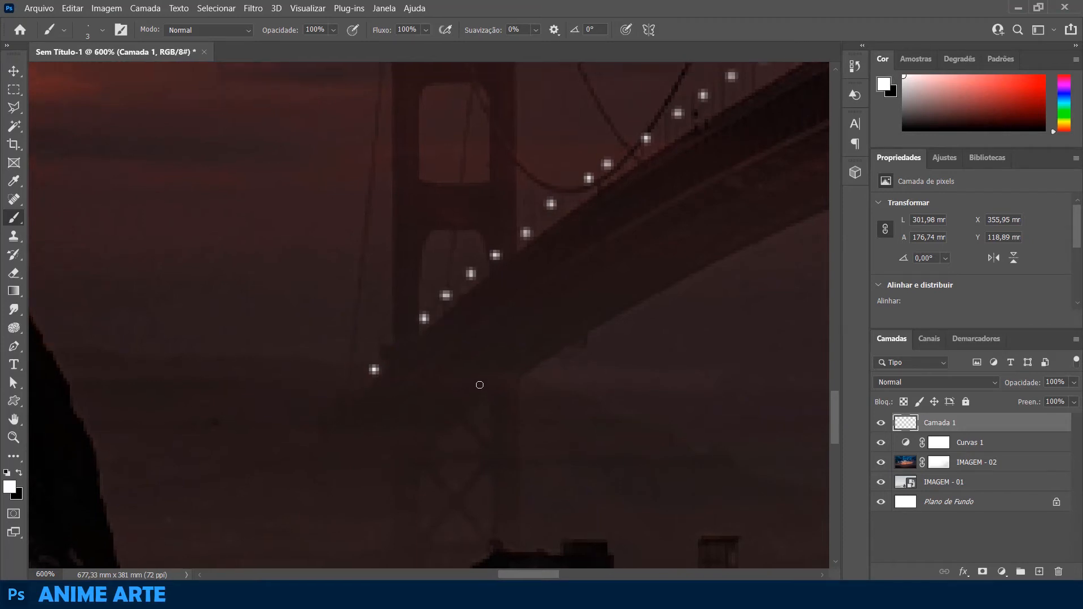
key("ctrl+0")
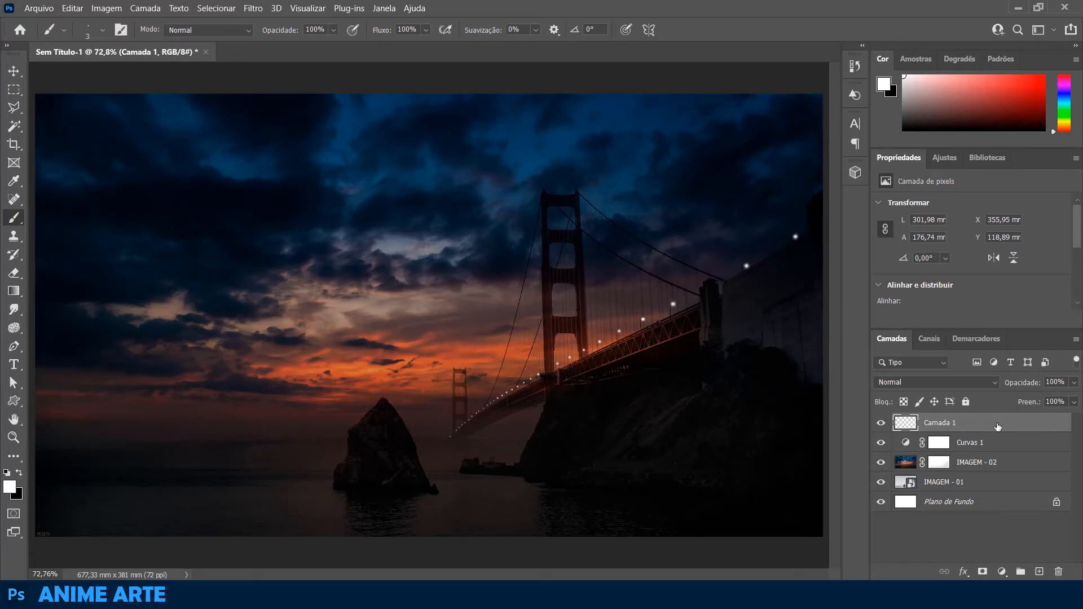
Add an Outer Glow to the bridge lights layer Camada 1, using color ffba00 and the Divisão blend mode.
left_click(875, 423)
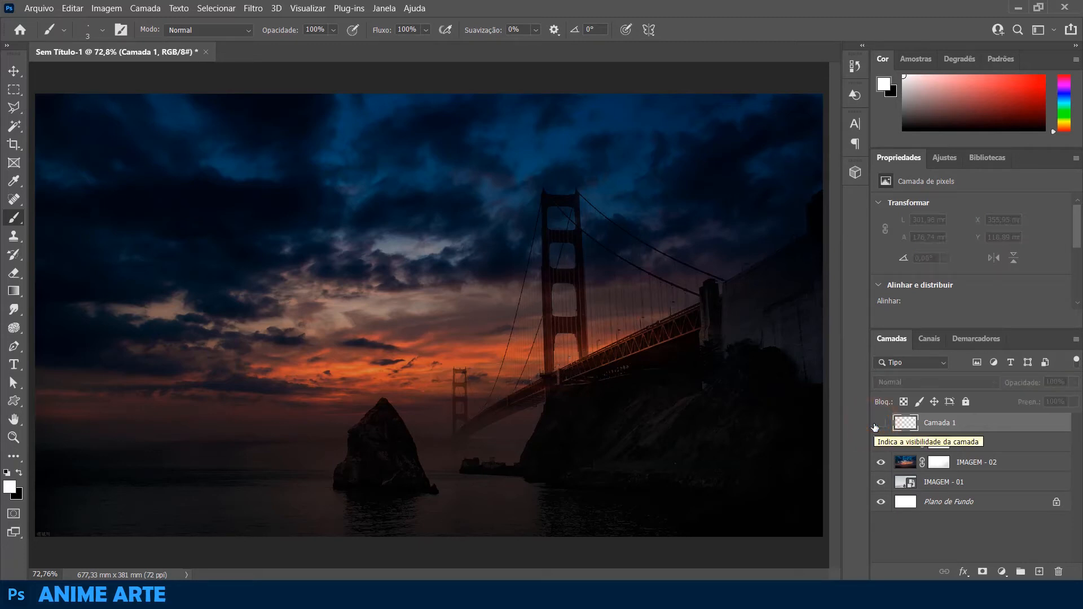
left_click(876, 427)
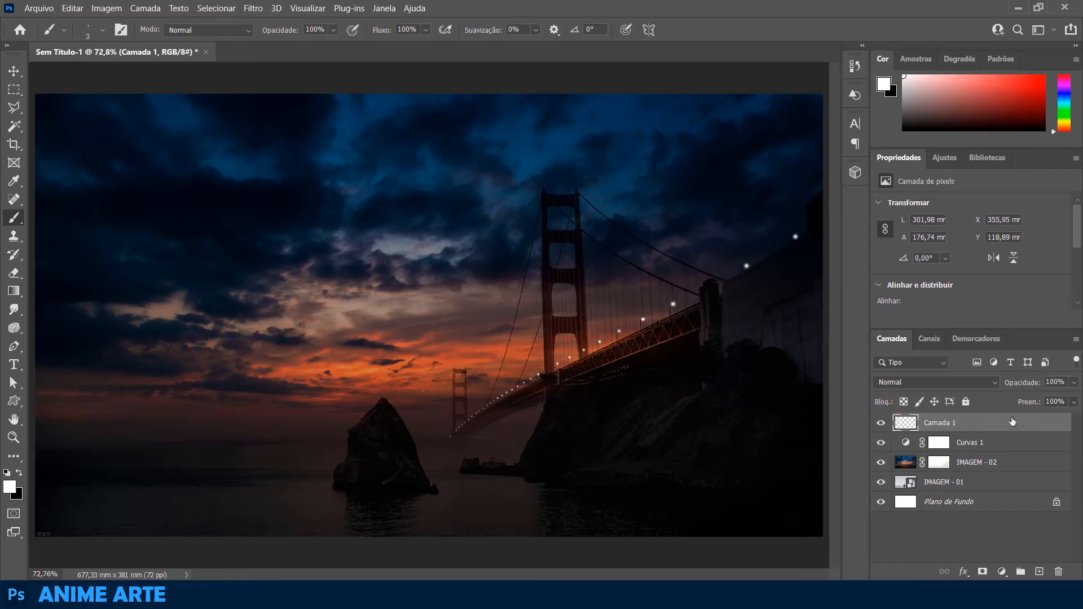
double_click(1041, 426)
left_click_drag(772, 242, 855, 120)
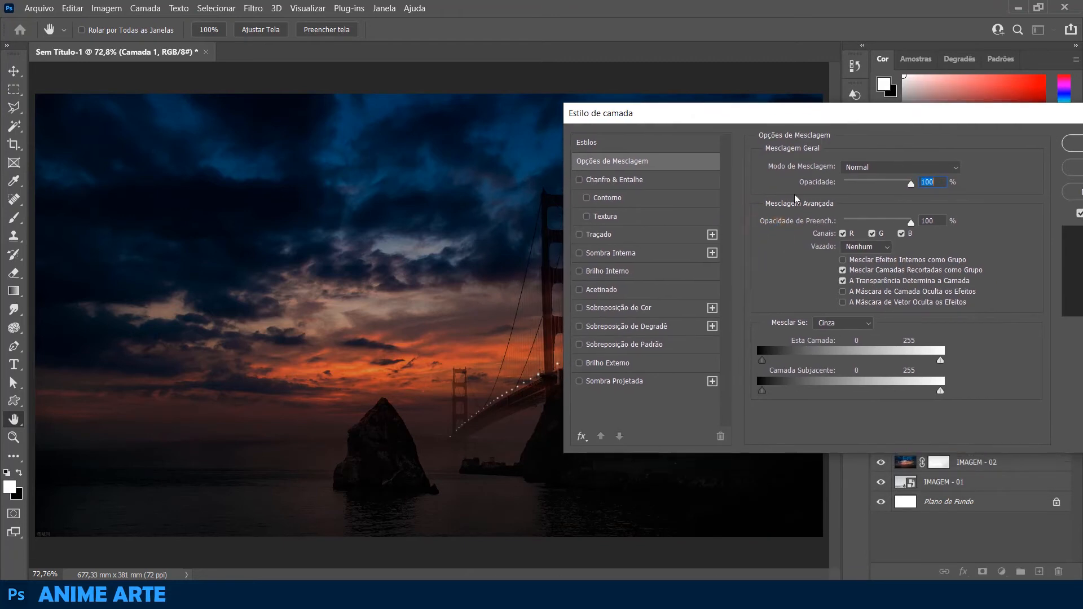
left_click(628, 365)
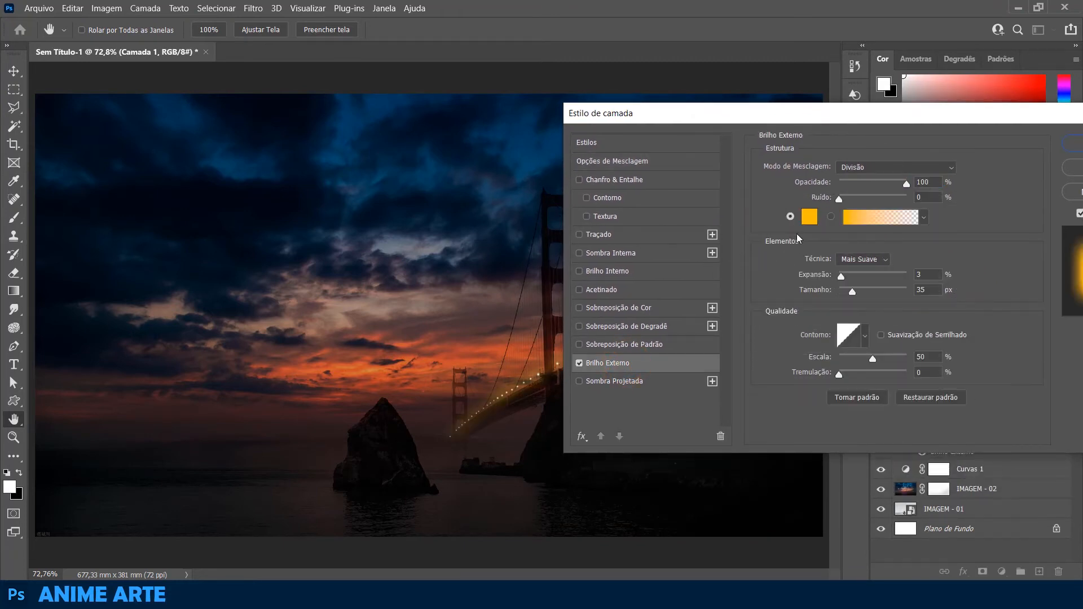
left_click(810, 217)
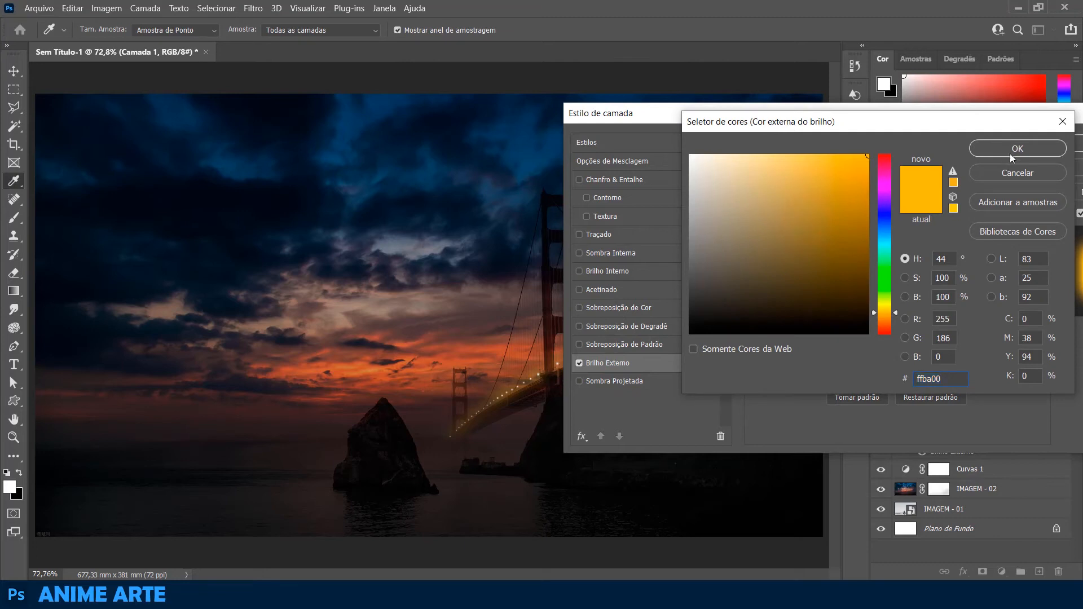
left_click(946, 146)
left_click(878, 167)
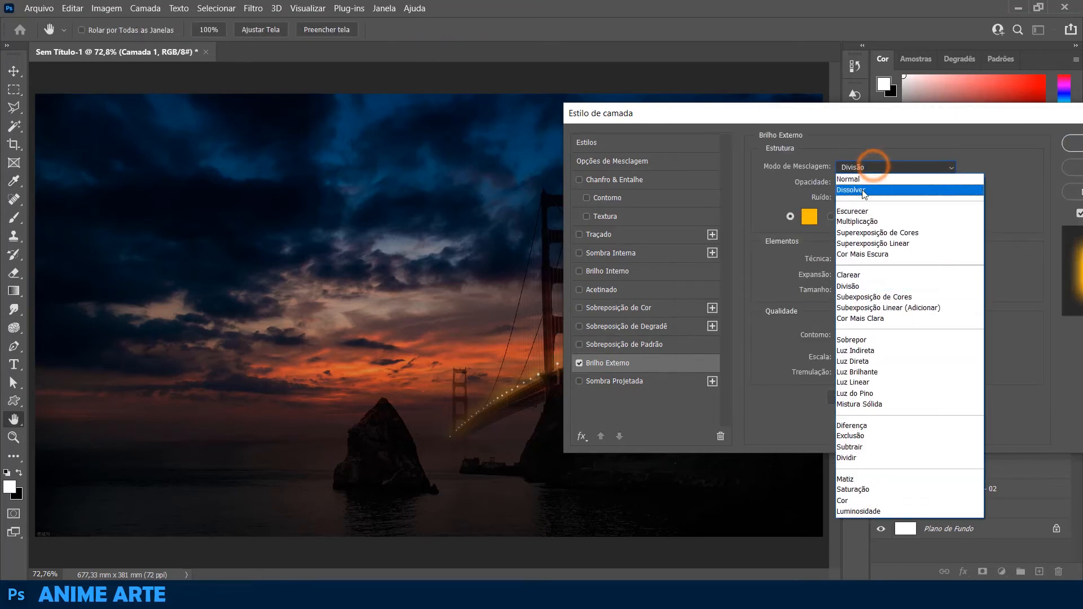
left_click(851, 288)
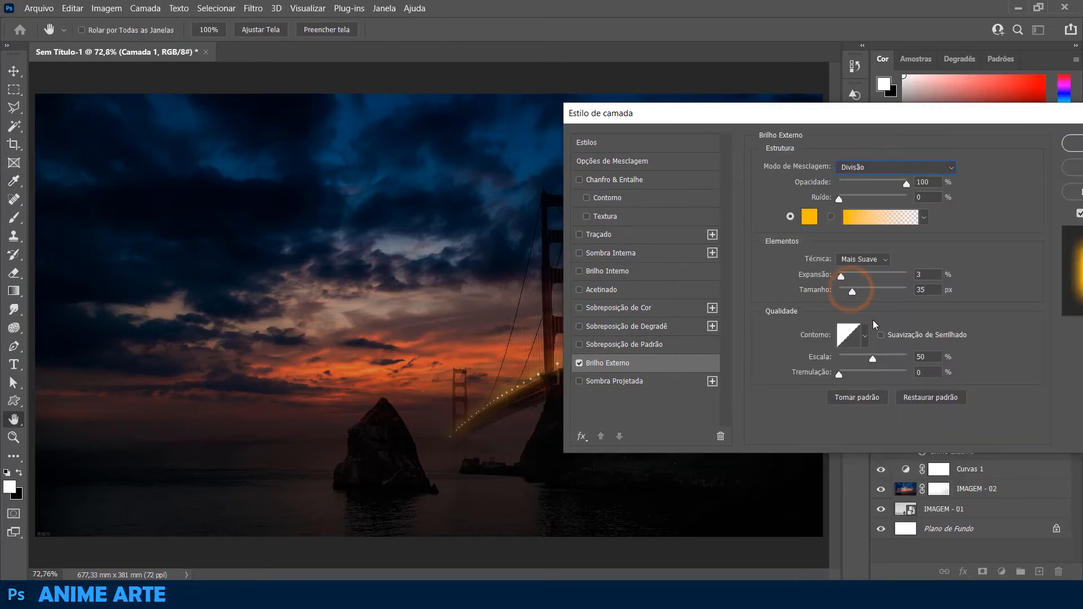
Set the outer glow's size to 17 px and apply the layer style.
mouse_move(852, 294)
left_mouse_down()
mouse_move(840, 294)
mouse_move(852, 295)
left_mouse_up()
left_click_drag(795, 118, 305, 135)
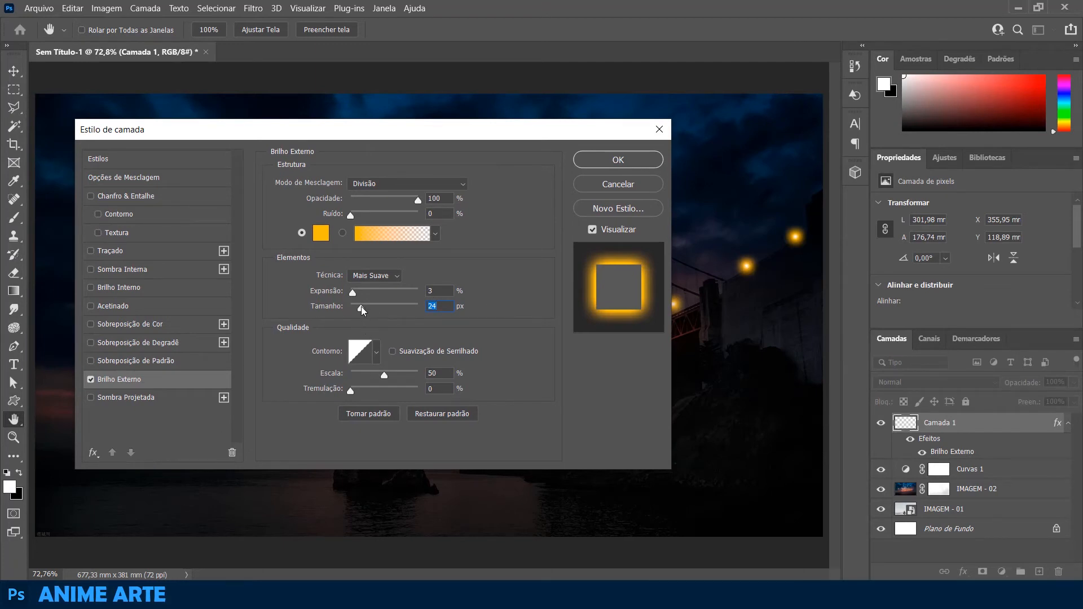
left_click_drag(363, 310, 361, 313)
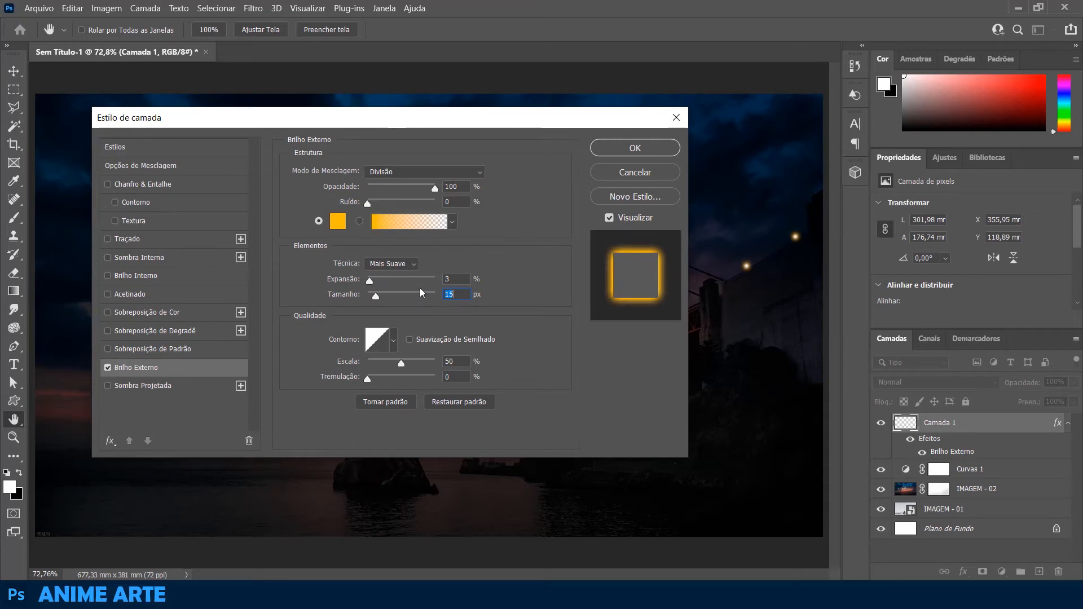
key("Up")
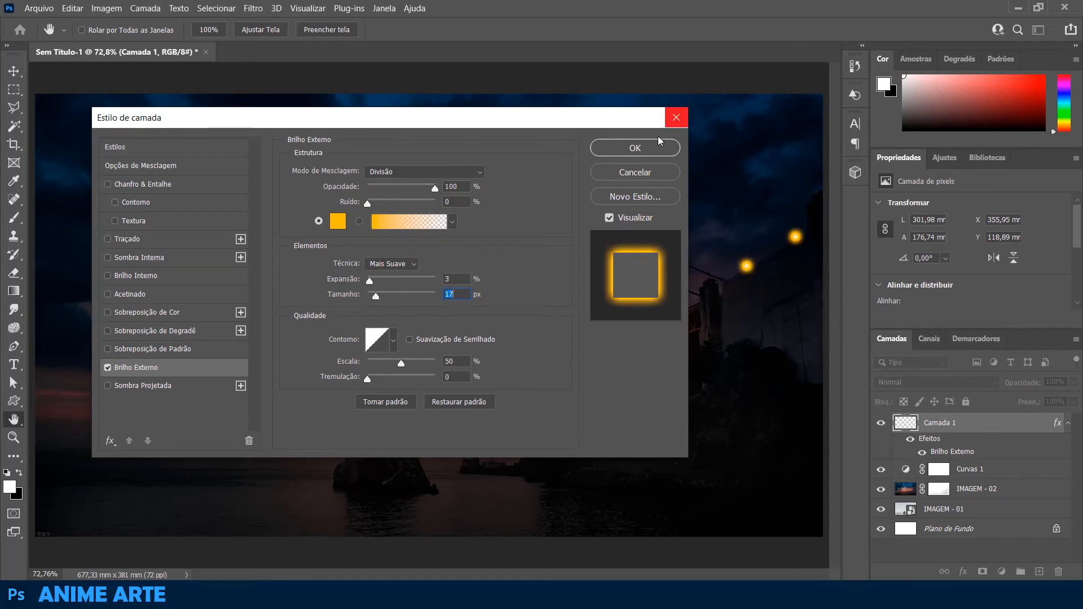
left_click(637, 148)
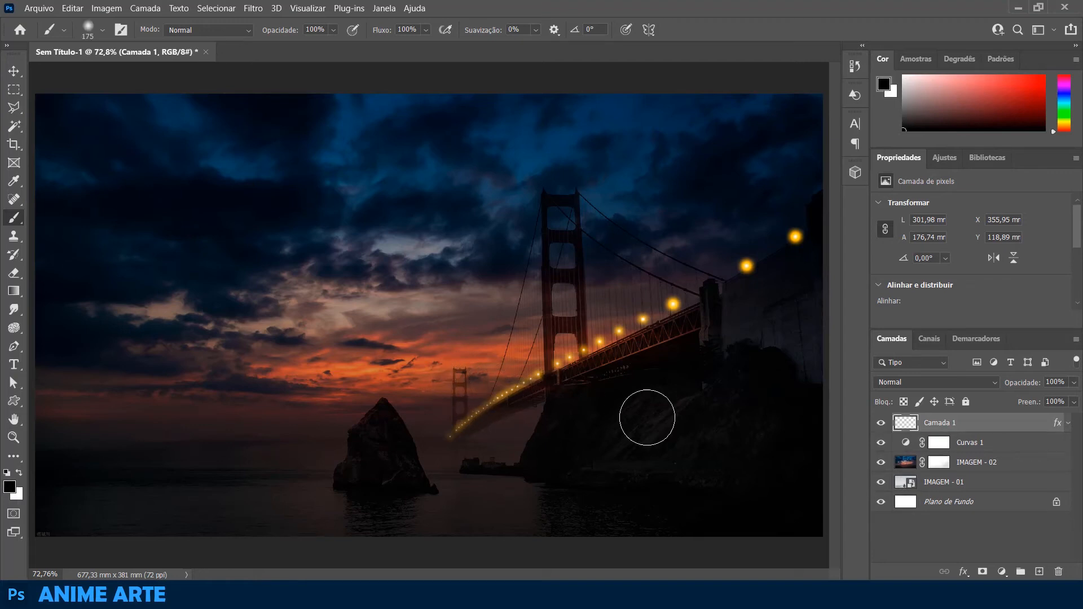
Create a new layer above the lights and set the foreground color to yellow ffc000 for the brush.
left_click(1037, 571)
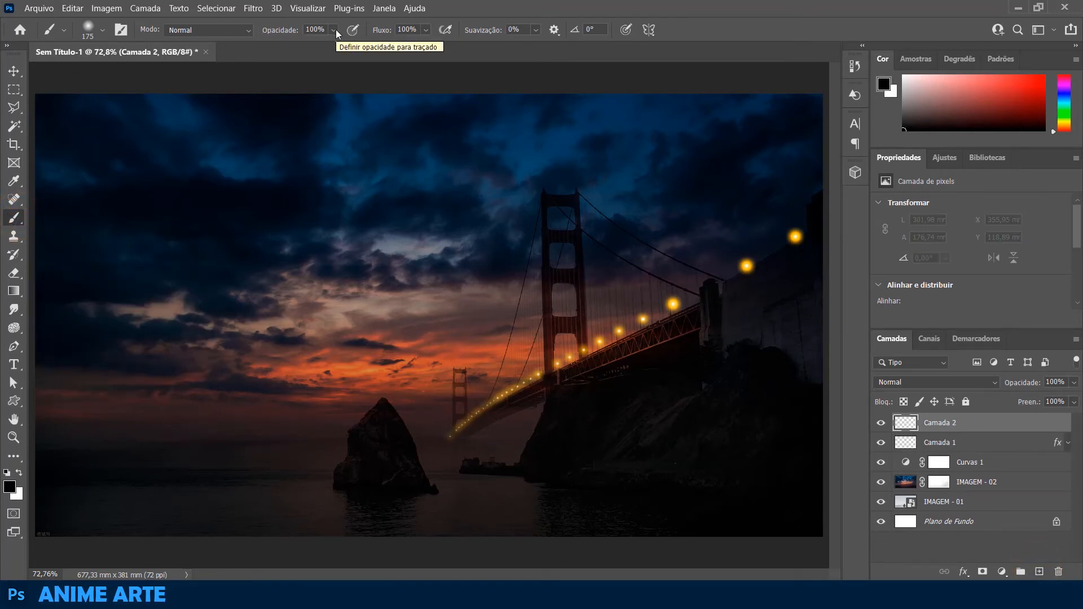
left_click(12, 488)
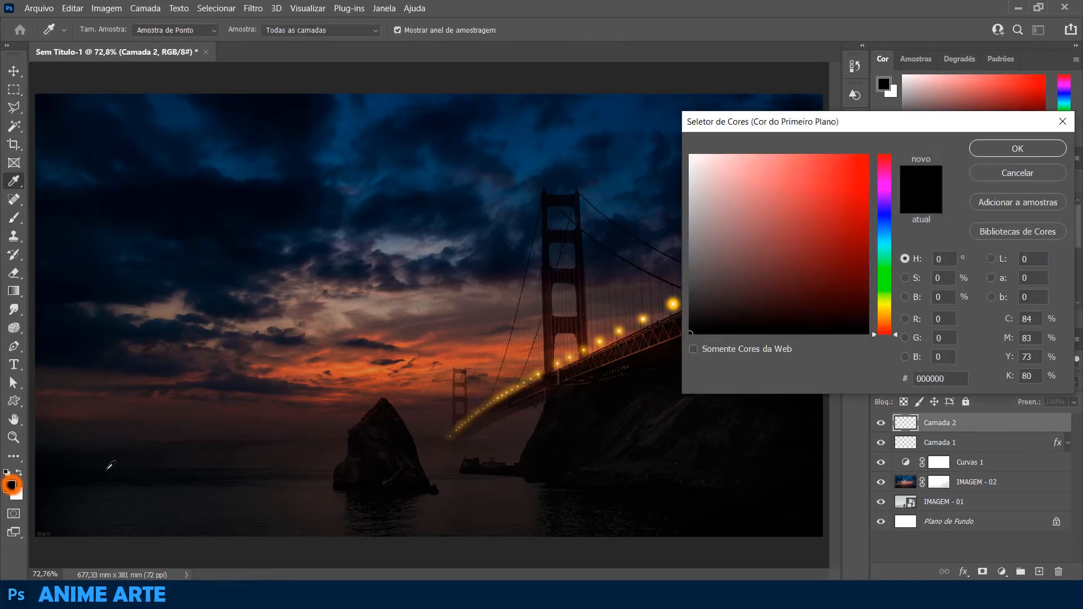
left_click(890, 309)
left_click_drag(890, 309, 889, 314)
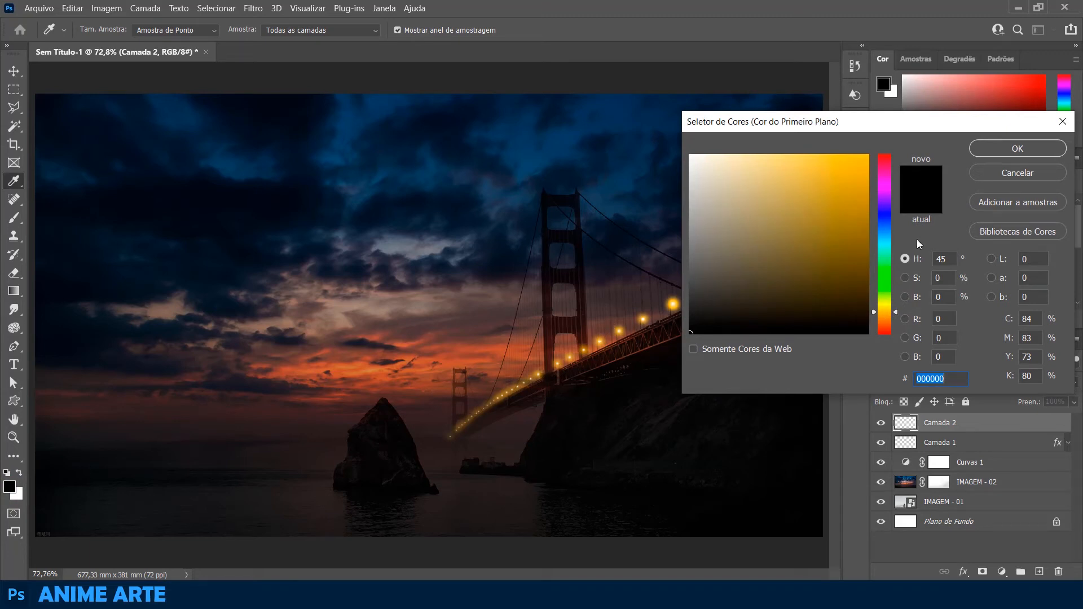
left_click_drag(858, 209, 868, 155)
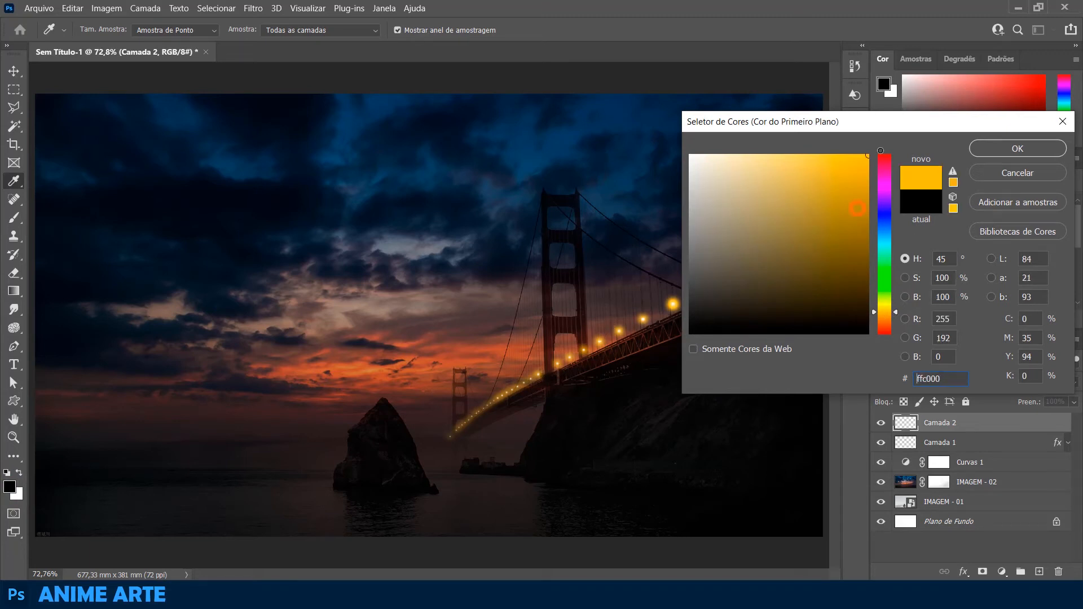
left_click(1010, 149)
key("b")
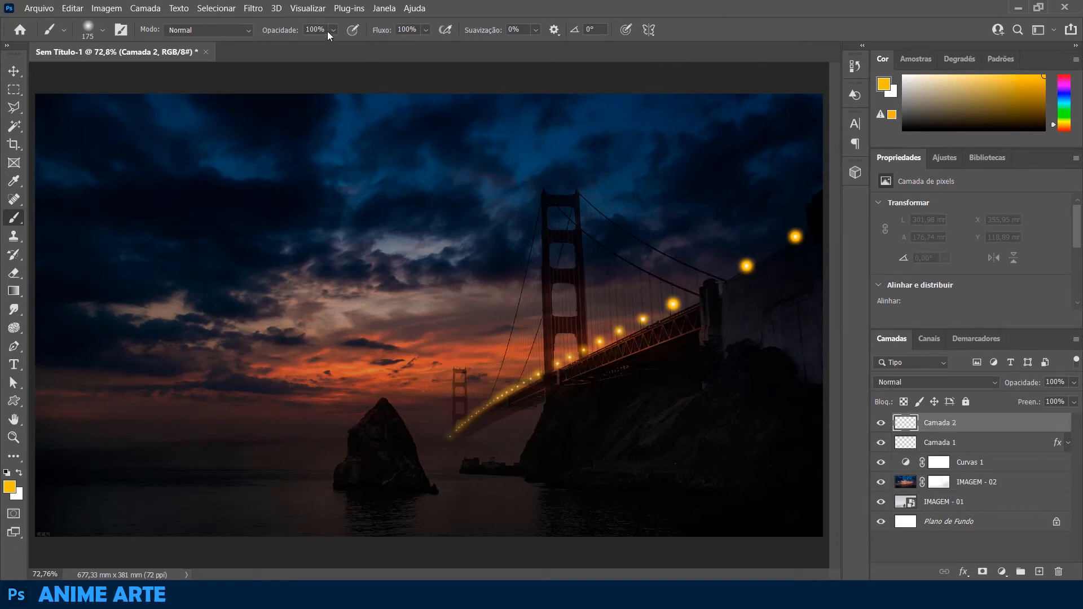
Paint yellow over the cliff, the area under the bridge and the nearby water at brush size 400, and set the layer's blending to Luz Indireta.
left_click(98, 33)
left_click(104, 32)
key("bracketright")
key("bracketright")
key("bracketright")
key("bracketright")
key("bracketright")
left_click_drag(797, 305, 733, 483)
left_click_drag(743, 344, 670, 418)
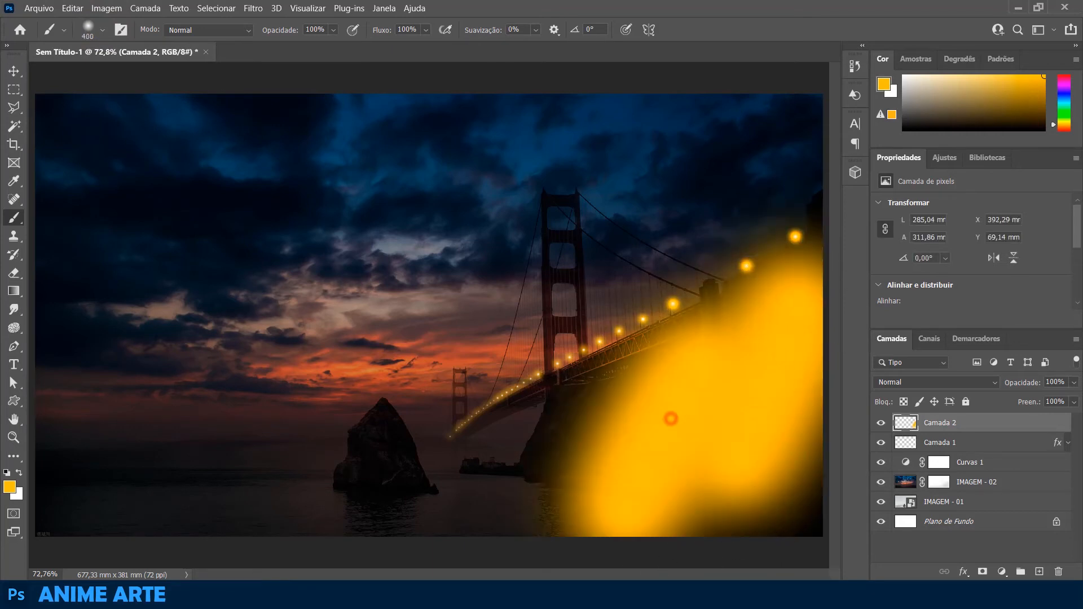
left_click_drag(590, 450, 623, 520)
mouse_move(512, 469)
left_mouse_down()
mouse_move(662, 564)
mouse_move(737, 508)
mouse_move(762, 530)
left_mouse_up()
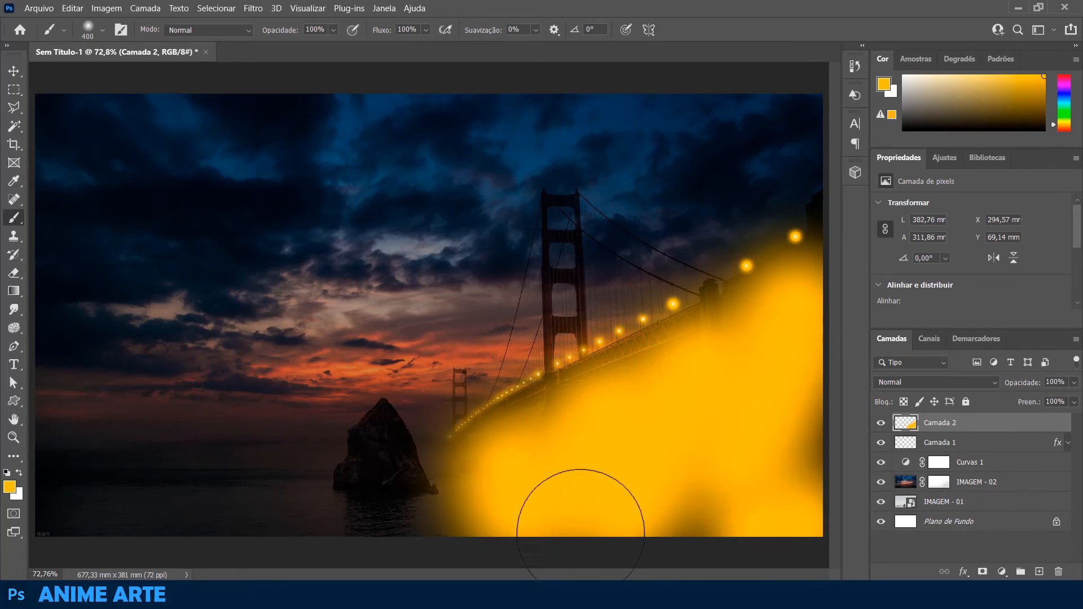
left_click(467, 556)
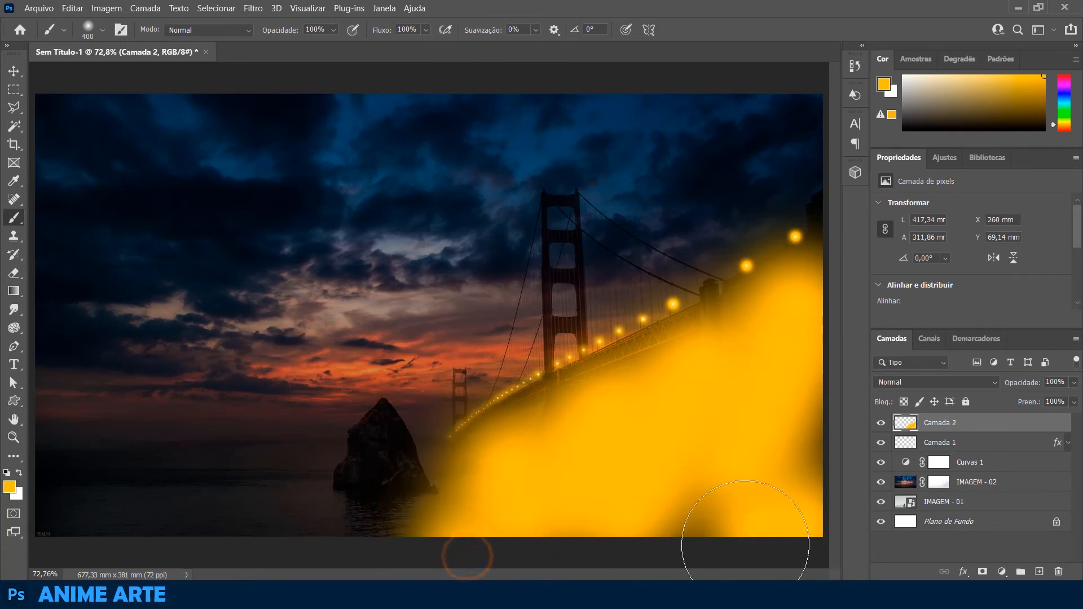
left_click(890, 384)
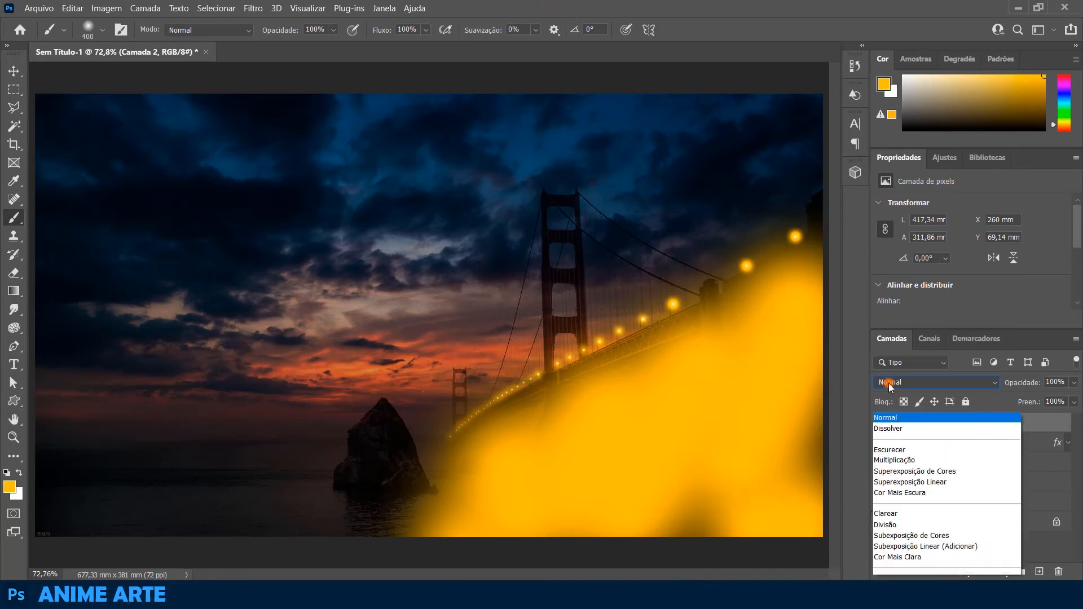
left_click(895, 408)
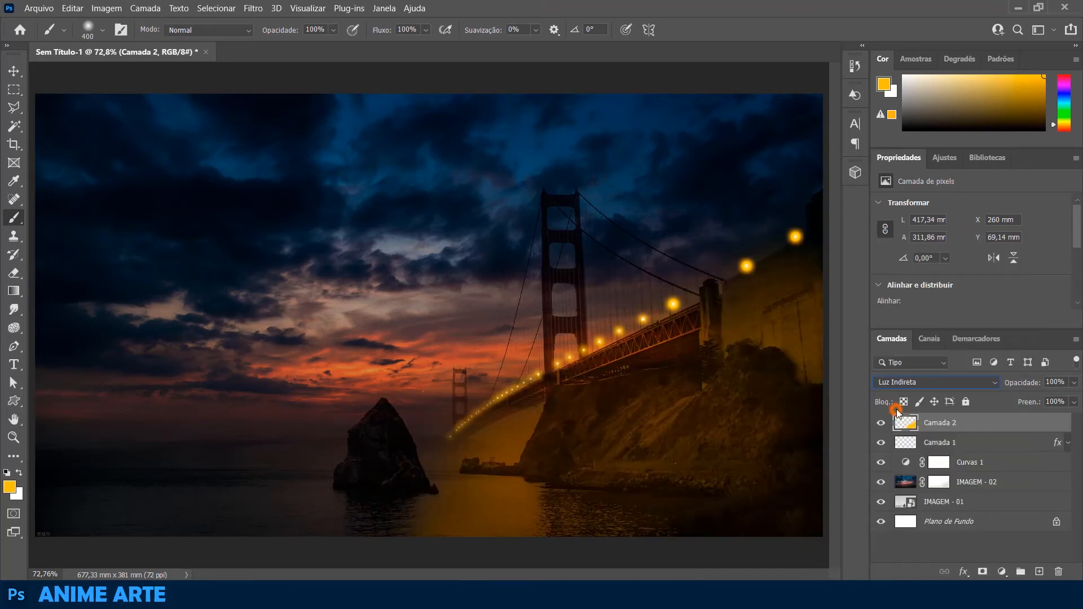
Reduce the brush to size 90 and fill in the yellow light beside the sea rock and along the water's lower edge.
key("bracketleft")
key("bracketleft")
key("bracketleft")
key("bracketleft")
key("bracketleft")
key("bracketleft")
key("bracketleft")
key("bracketleft")
left_click(446, 464)
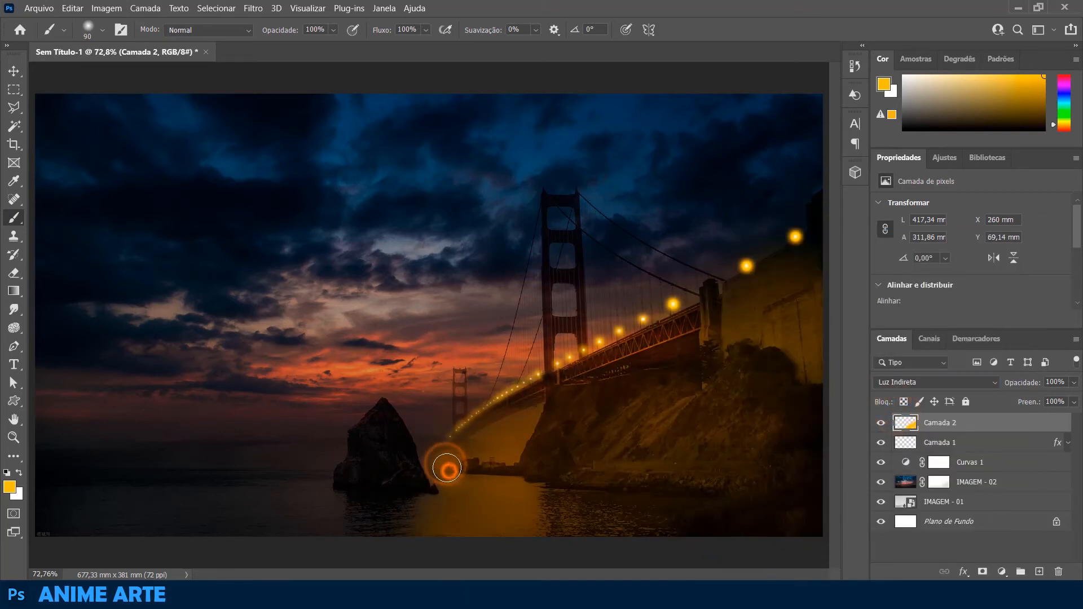
left_click(448, 468)
left_click(461, 528)
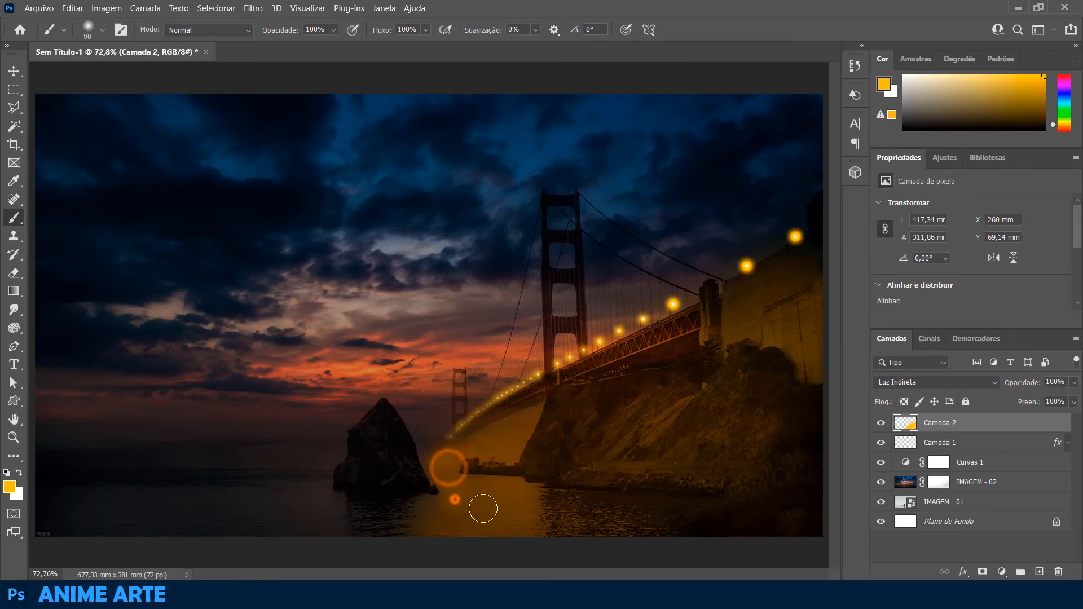
left_click(560, 528)
left_click(726, 531)
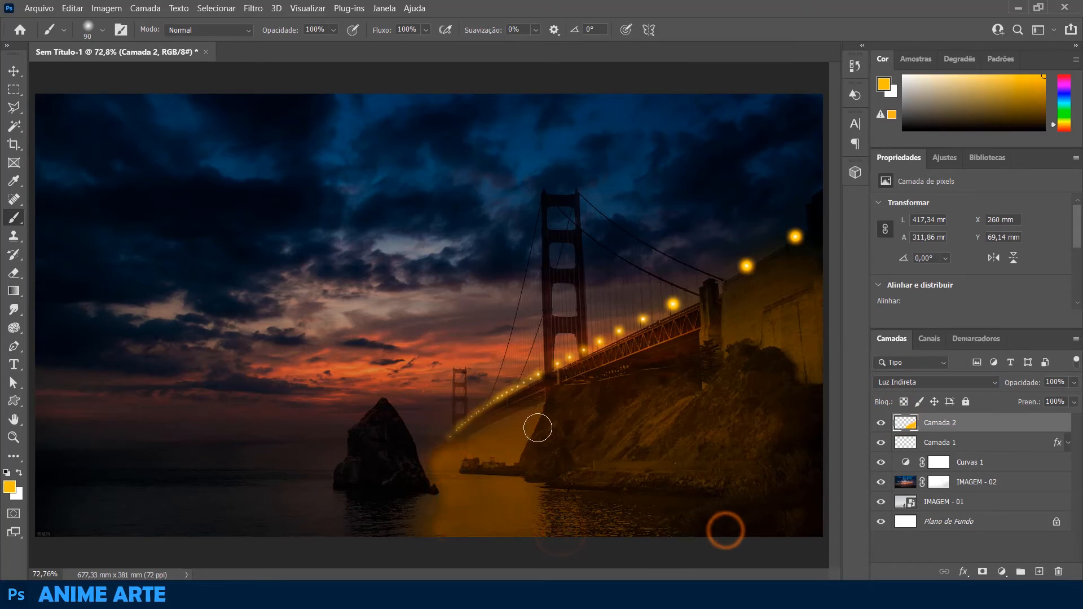
mouse_move(454, 442)
left_mouse_down()
mouse_move(613, 341)
mouse_move(826, 237)
left_mouse_up()
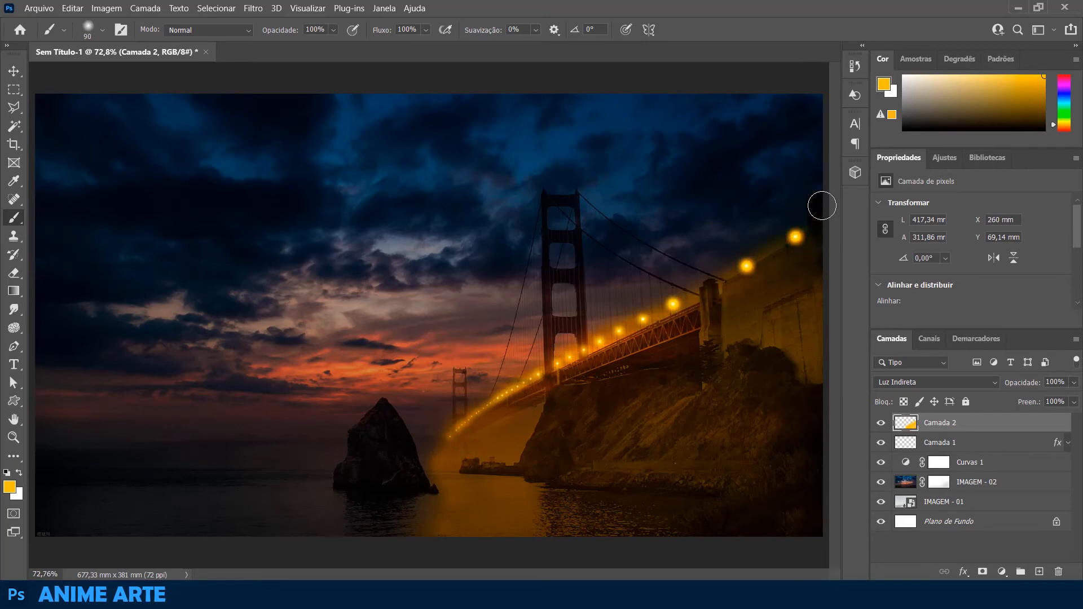
left_click(819, 207)
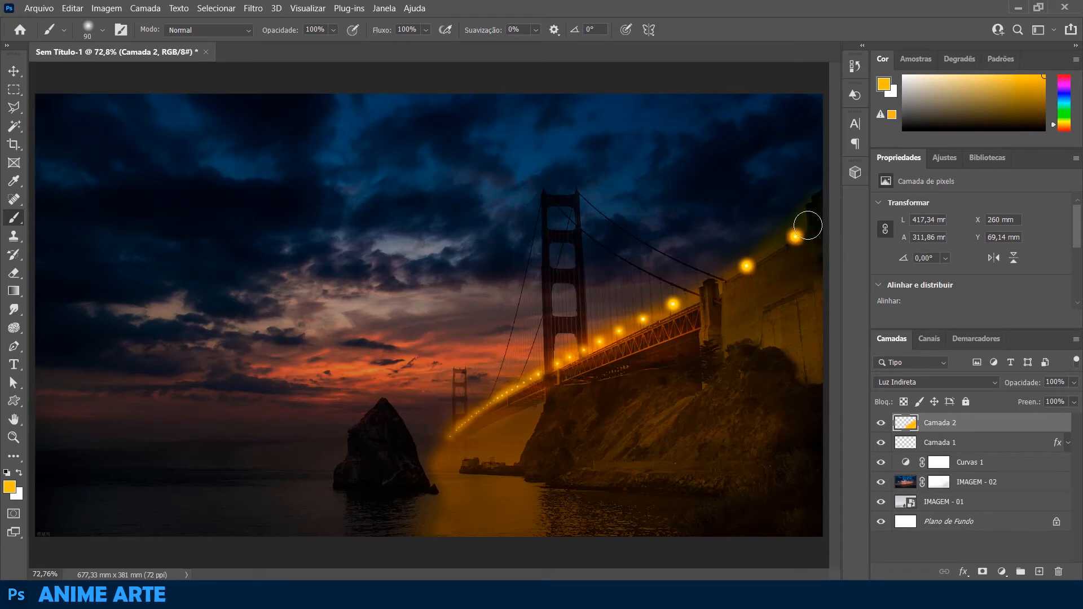
key("ctrl+z")
key("ctrl+z")
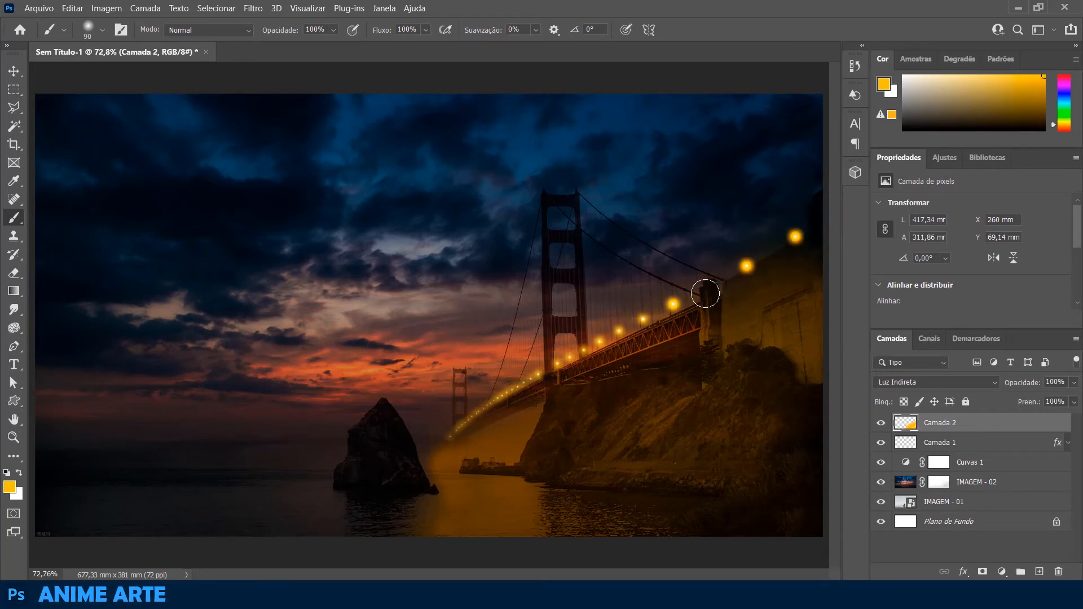
mouse_move(457, 452)
left_mouse_down()
mouse_move(544, 372)
mouse_move(650, 327)
left_mouse_up()
key("ctrl+z")
Paint yellow light at size 90 along the row of bridge lamps and down the bridge-facing edge of the sea rock.
mouse_move(463, 441)
left_mouse_down()
mouse_move(537, 382)
mouse_move(729, 291)
mouse_move(801, 240)
left_mouse_up()
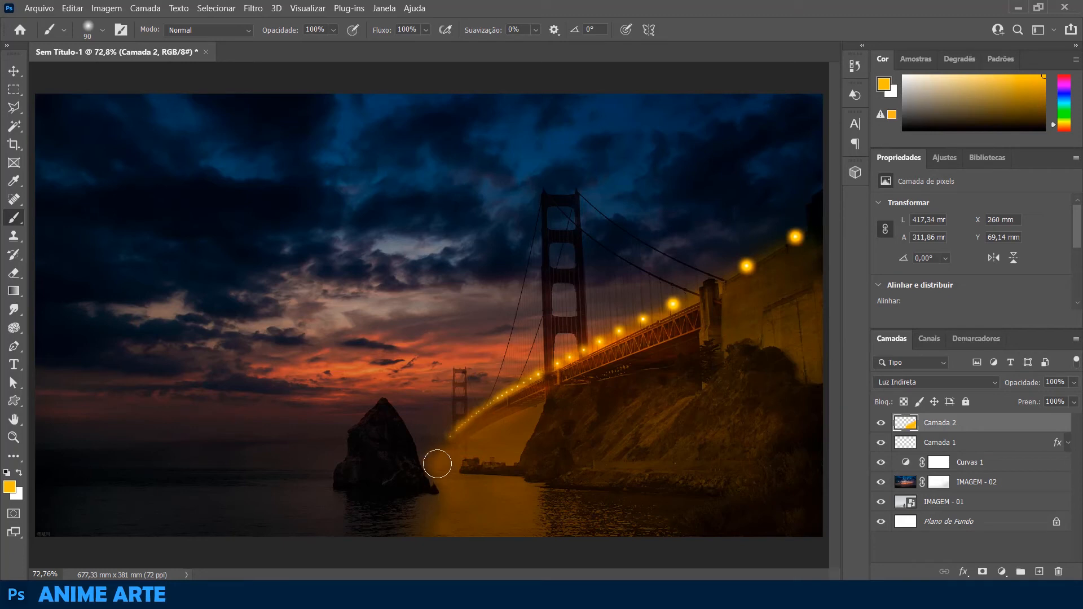
mouse_move(437, 464)
left_mouse_down()
mouse_move(453, 492)
mouse_move(434, 533)
mouse_move(467, 536)
left_mouse_up()
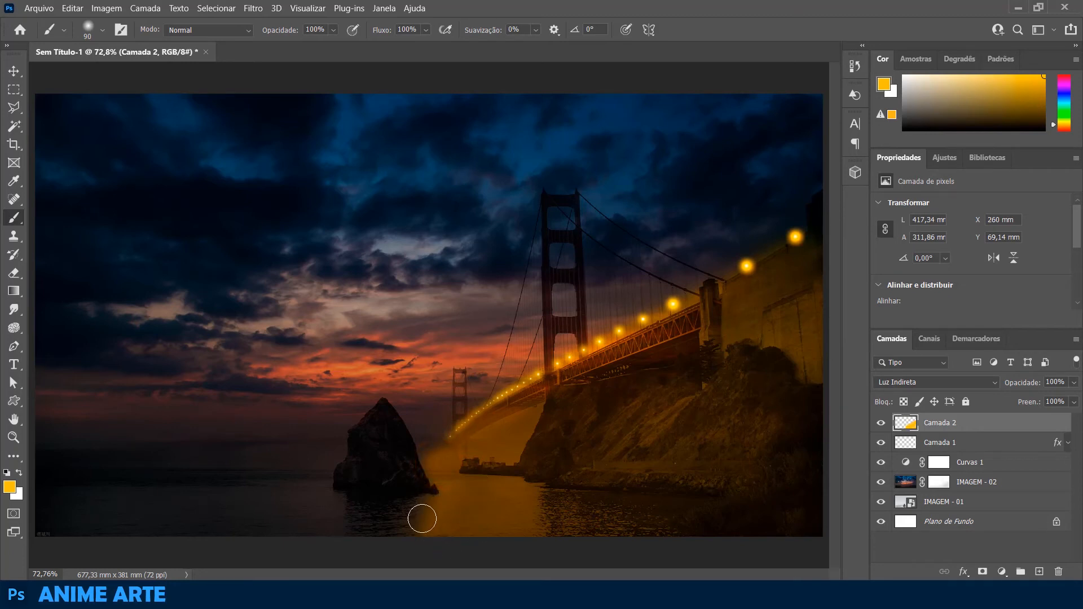
left_click(414, 522)
key("ctrl+z")
left_click(393, 412)
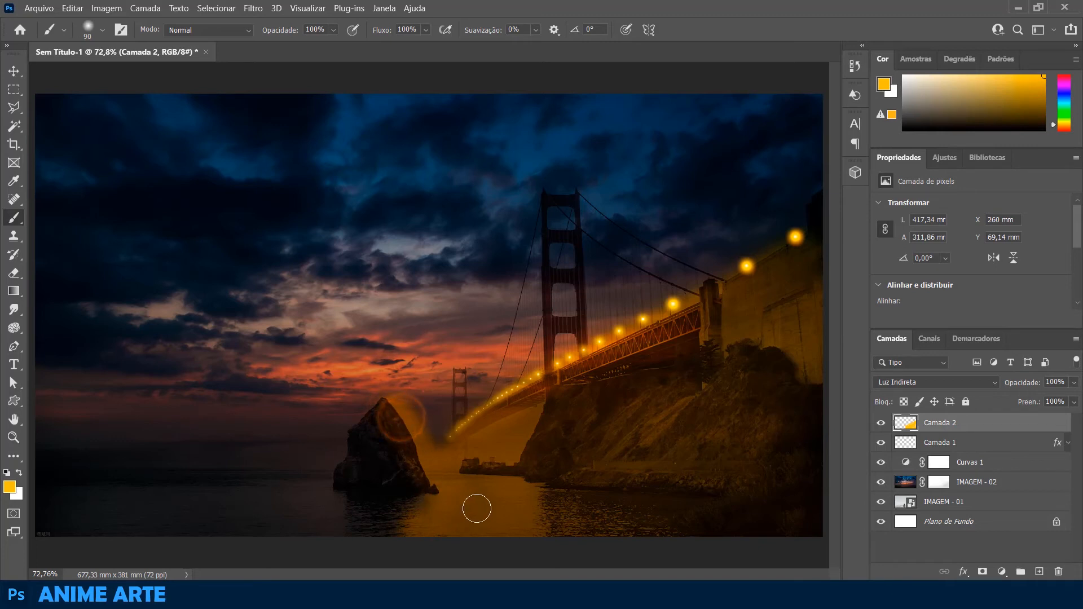
key("ctrl+z")
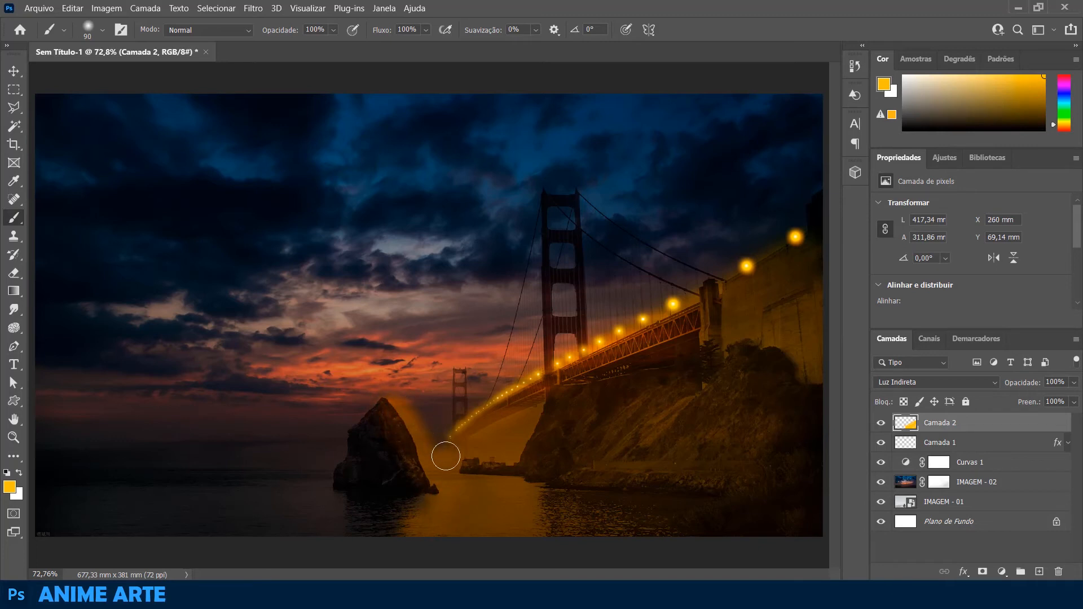
left_click(393, 413)
Add a layer mask to the yellow light layer and paint black to hide the light in the sky between sea rock and bridge.
left_click(984, 571)
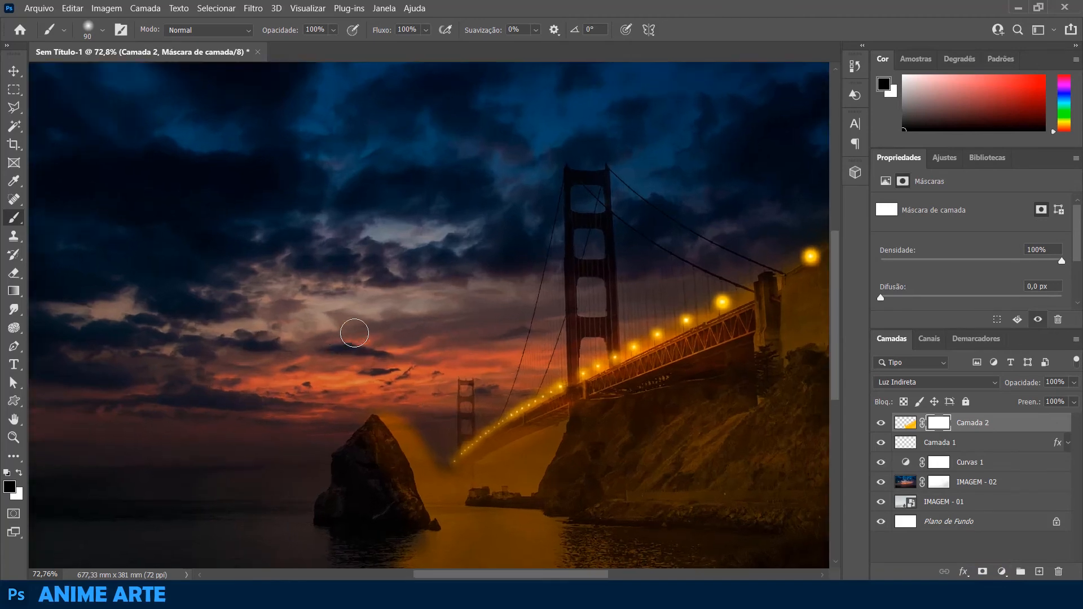
key("ctrl+plus")
key("ctrl+plus")
left_click_drag(457, 414, 353, 165)
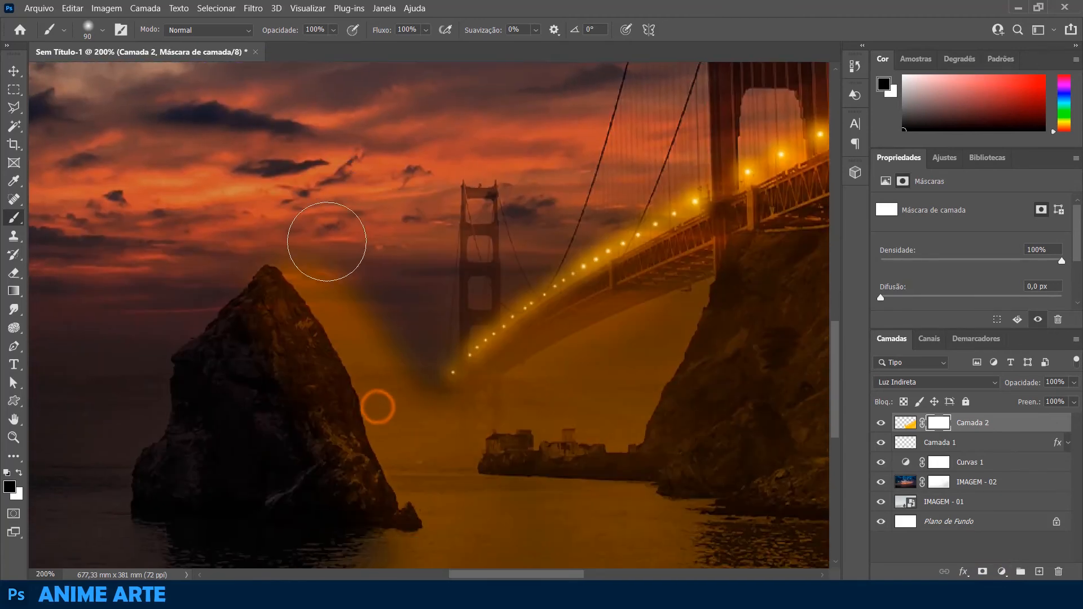
left_click(303, 243)
left_click_drag(331, 280, 383, 309)
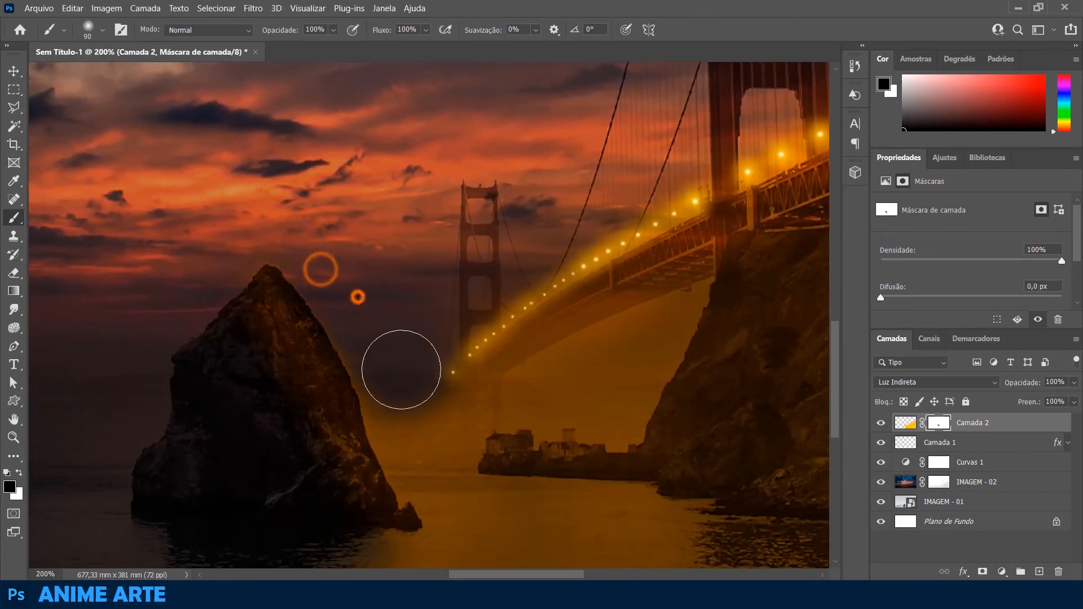
mouse_move(401, 370)
left_mouse_down()
mouse_move(418, 406)
mouse_move(377, 361)
mouse_move(392, 380)
left_mouse_up()
left_click(511, 412)
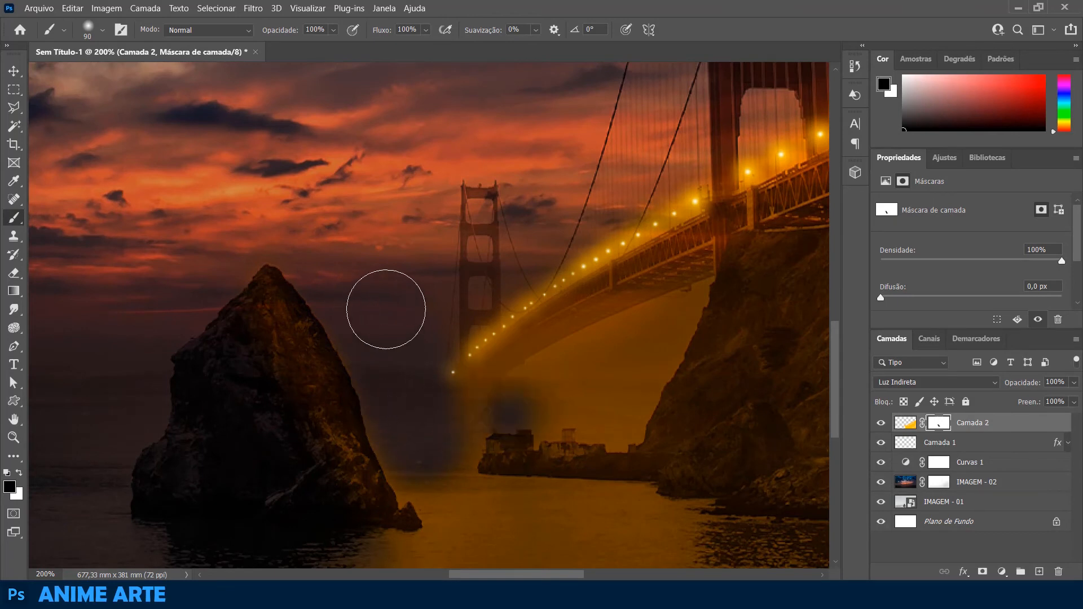
Set the brush opacity to 30% and softly fade the yellow on the mask around the headland below the bridge and the sea rock's lower edge.
mouse_move(333, 30)
left_mouse_down()
mouse_move(297, 42)
mouse_move(303, 49)
left_mouse_up()
left_click(315, 30)
key("Return")
left_click(654, 345)
left_click(551, 390)
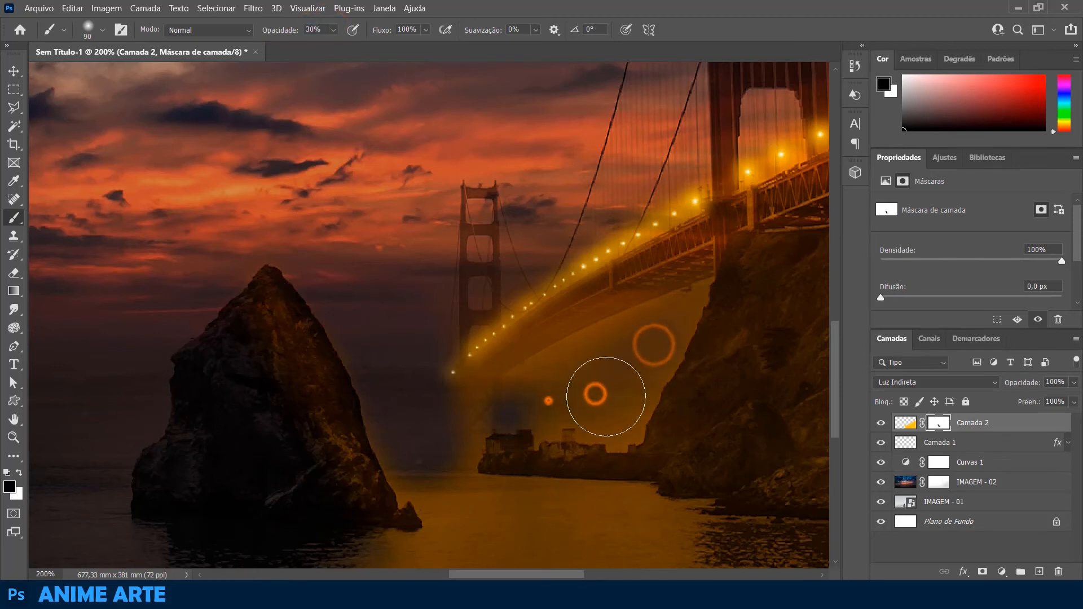
left_click(611, 428)
left_click(498, 428)
left_click(486, 439)
left_click(467, 427)
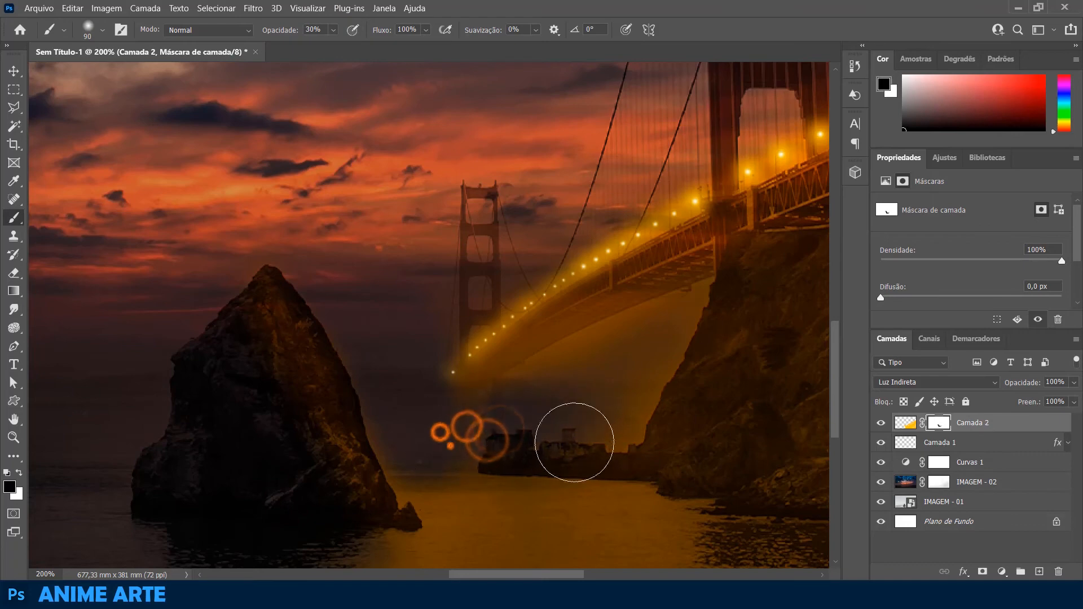
left_click(560, 510)
scroll(448, 443, "down", 5)
left_click(344, 333)
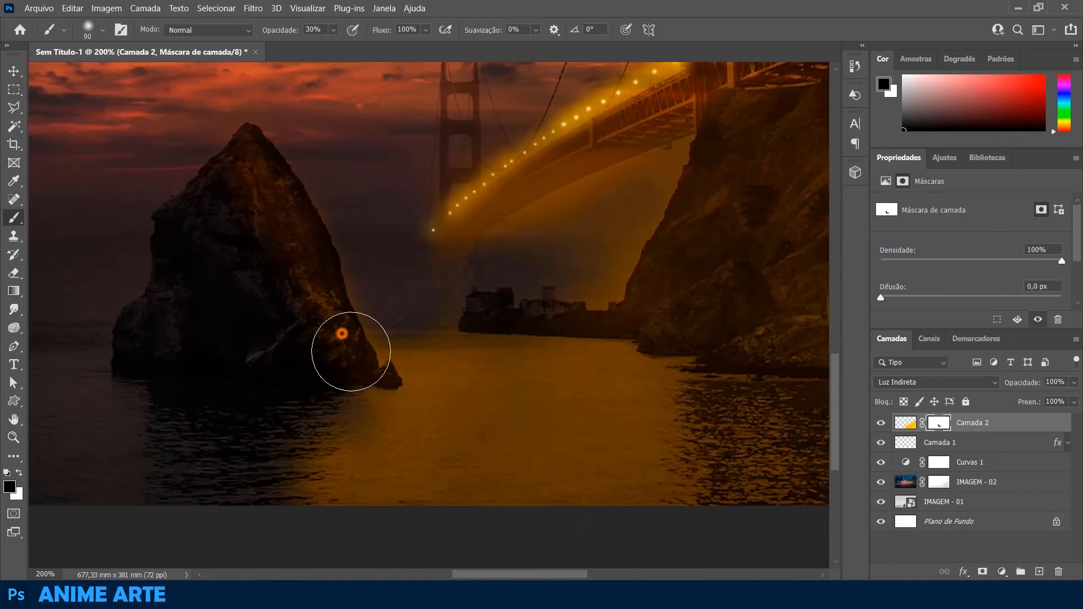
Fade the yellow light on the mask beneath the bridge deck where it meets the cliff.
key("ctrl+0")
left_click(536, 422)
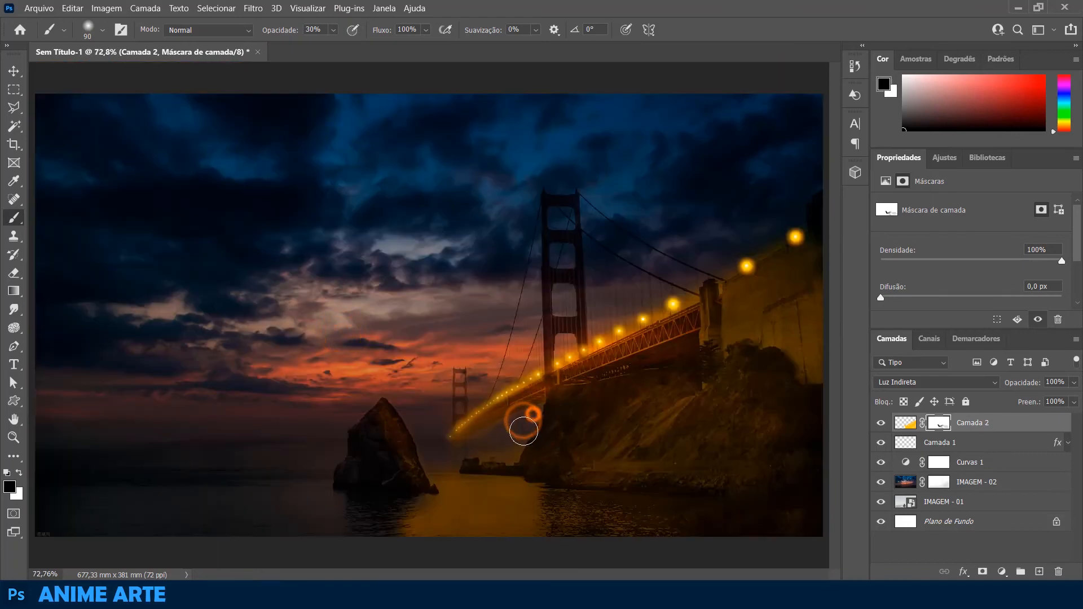
left_click(528, 412)
left_click(535, 416)
left_click(539, 417)
left_click(535, 435)
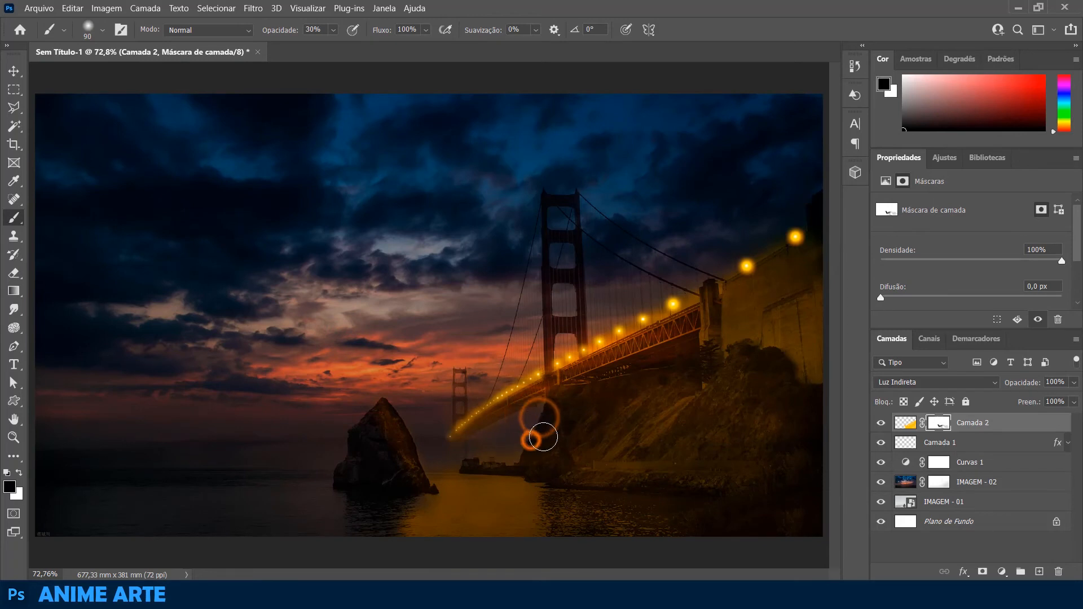
left_click(526, 442)
left_click(506, 451)
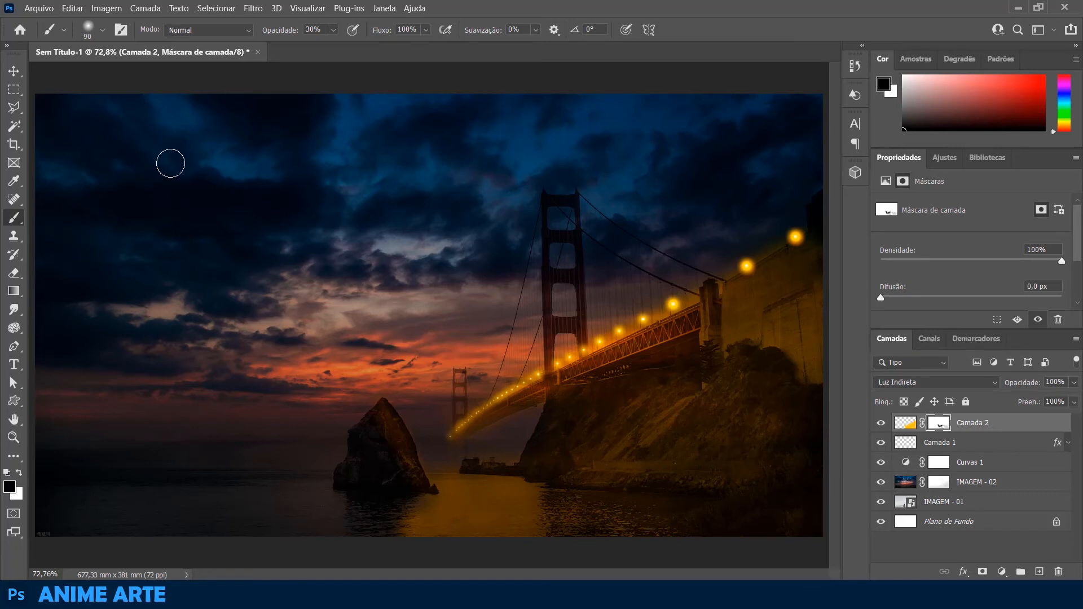
Place the moon picture IMAGEM - 03 as an embedded image above the yellow light layer at its default size.
left_click(36, 10)
left_click(103, 288)
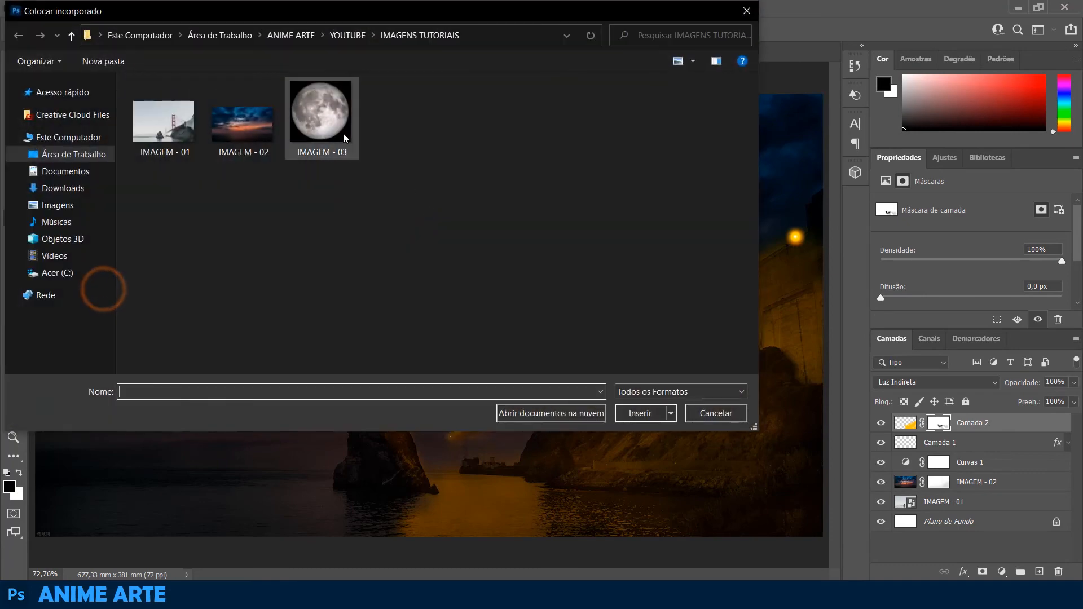
double_click(346, 137)
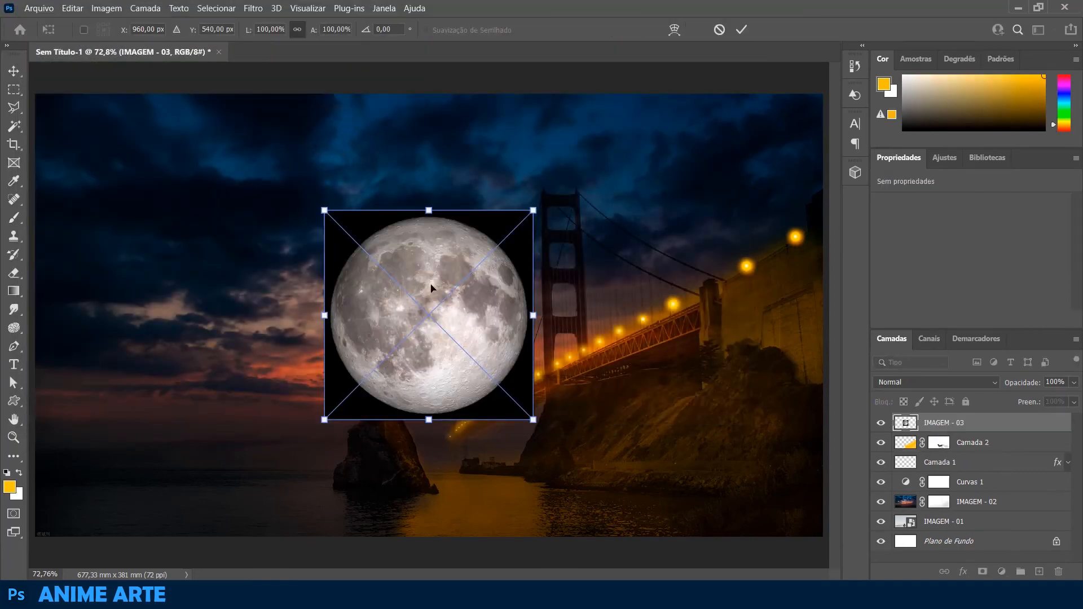
key("Return")
key("b")
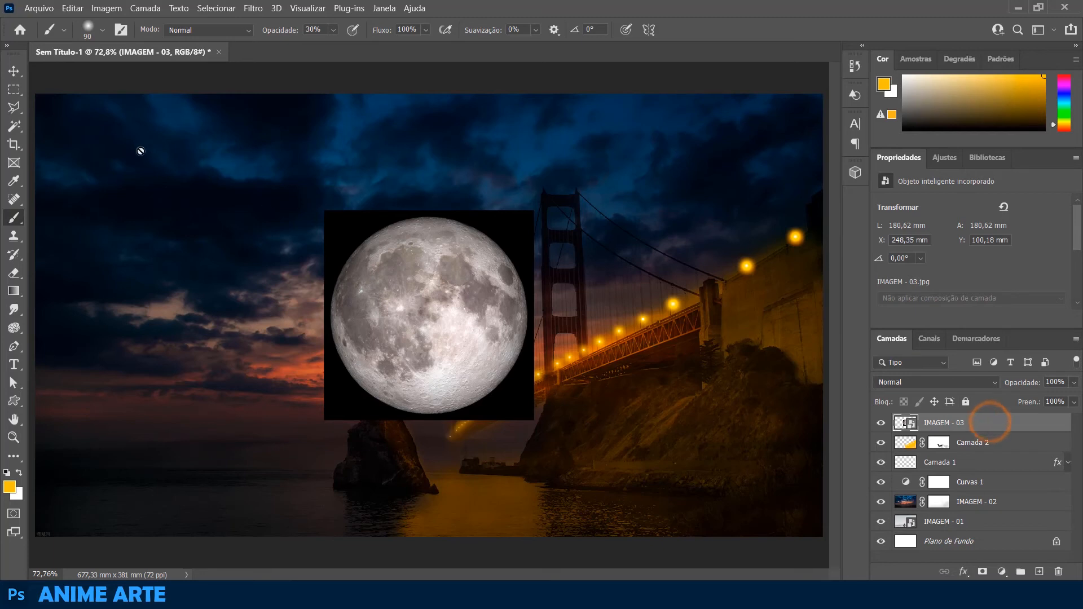
Select the moon's black background with the Magic Wand, rasterize the layer, and delete the background.
left_click(14, 125)
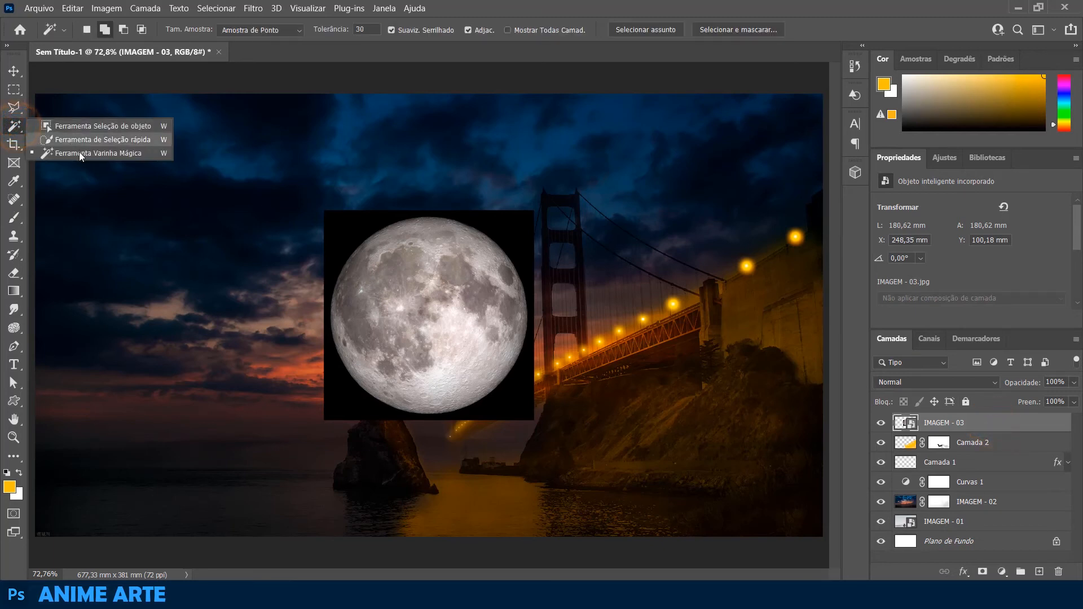
left_click(79, 151)
left_click(514, 228)
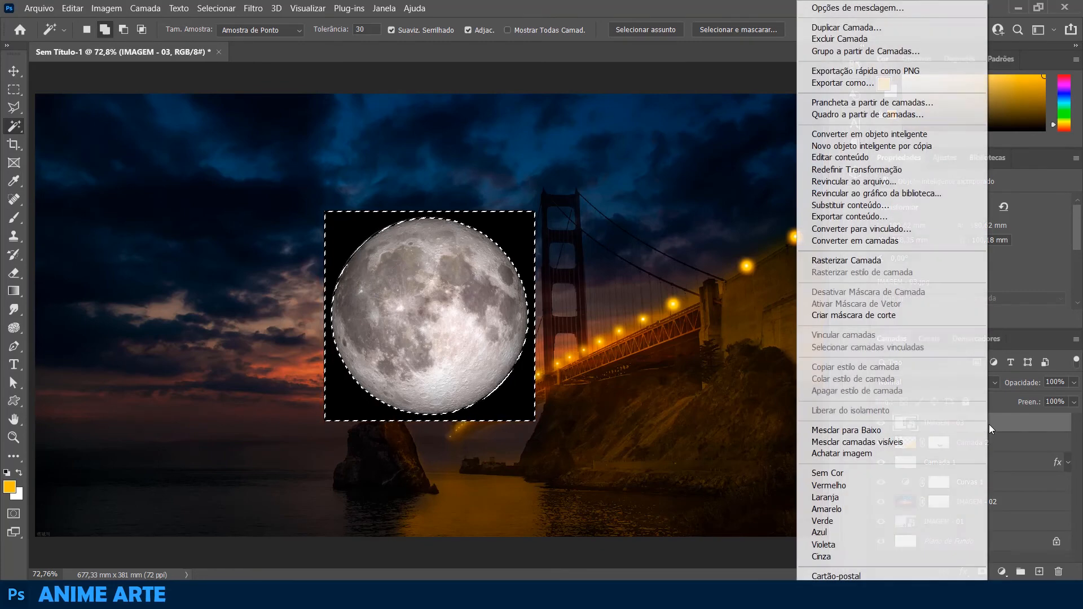
right_click(990, 424)
left_click(823, 260)
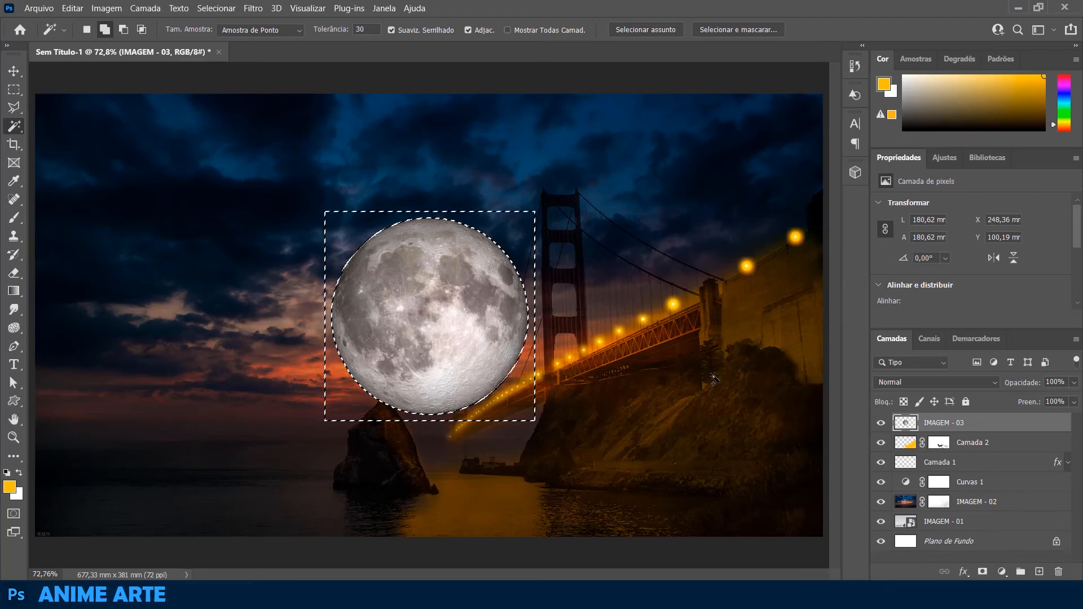
key("ctrl+d")
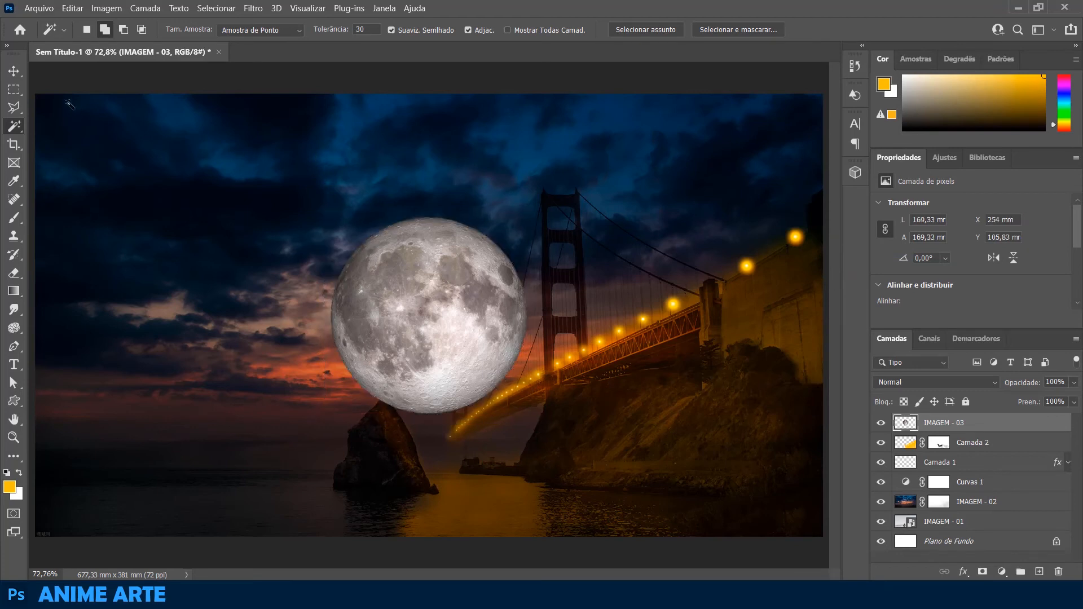
Move the moon into the upper-left corner of the sky.
left_click(11, 72)
left_click_drag(431, 334, 145, 211)
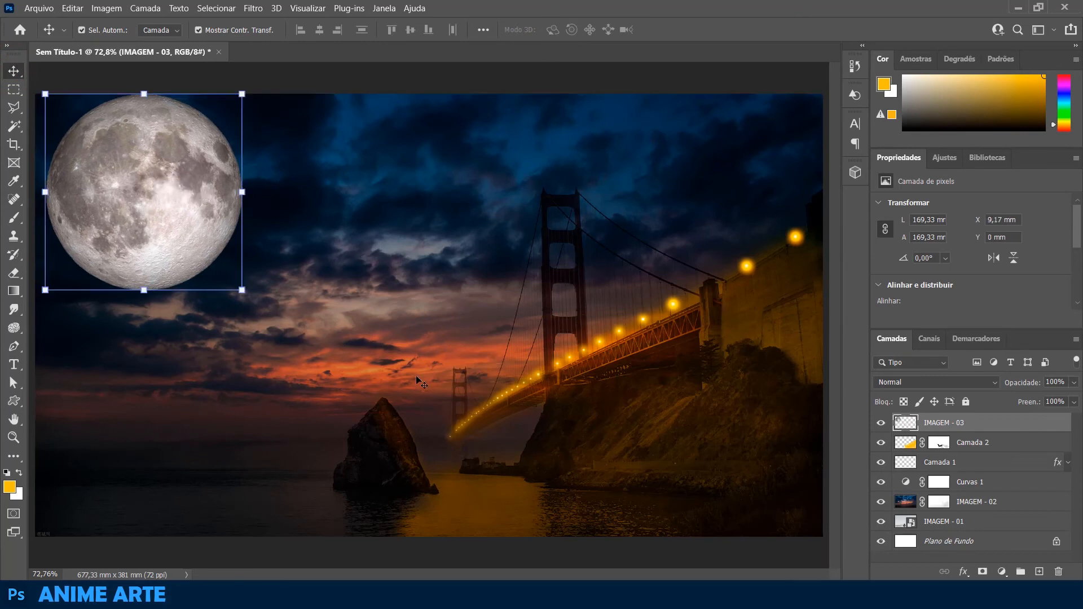
left_click(427, 354)
Create a new layer above the moon and enlarge the brush to size 700.
left_click(1027, 426)
left_click(1039, 572)
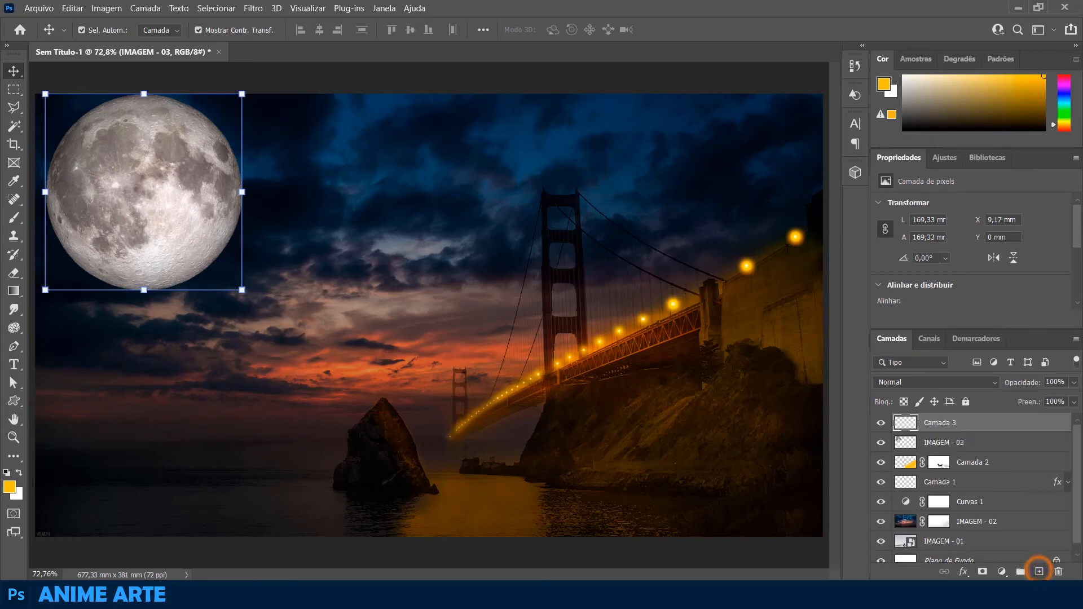
left_click(15, 219)
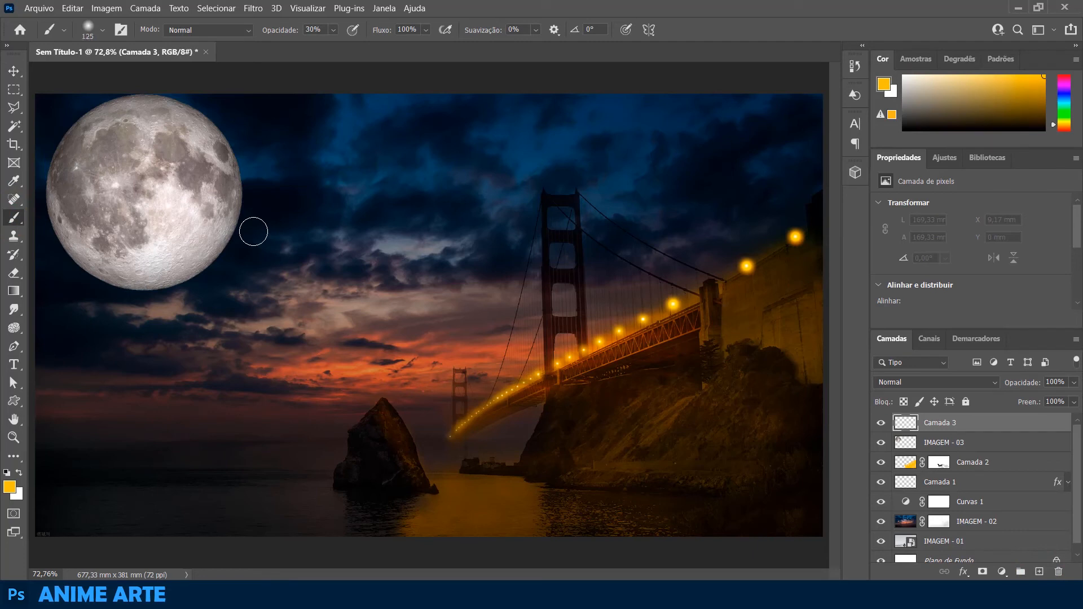
key("bracketright")
key("bracketright")
key("bracketright")
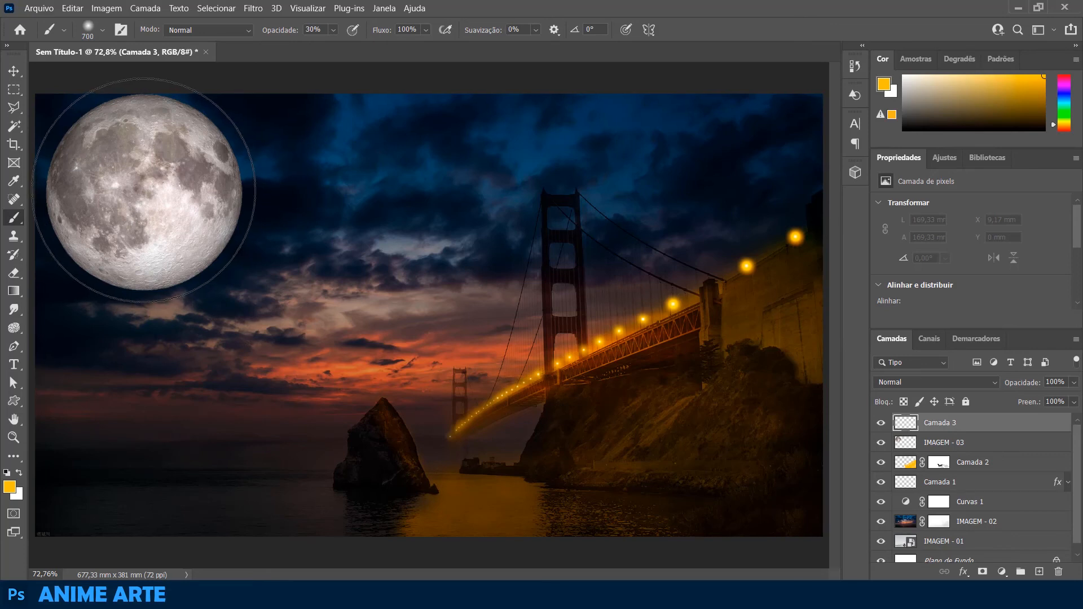
Move the moon down toward the middle of the sky, above the sea rock.
left_click(14, 70)
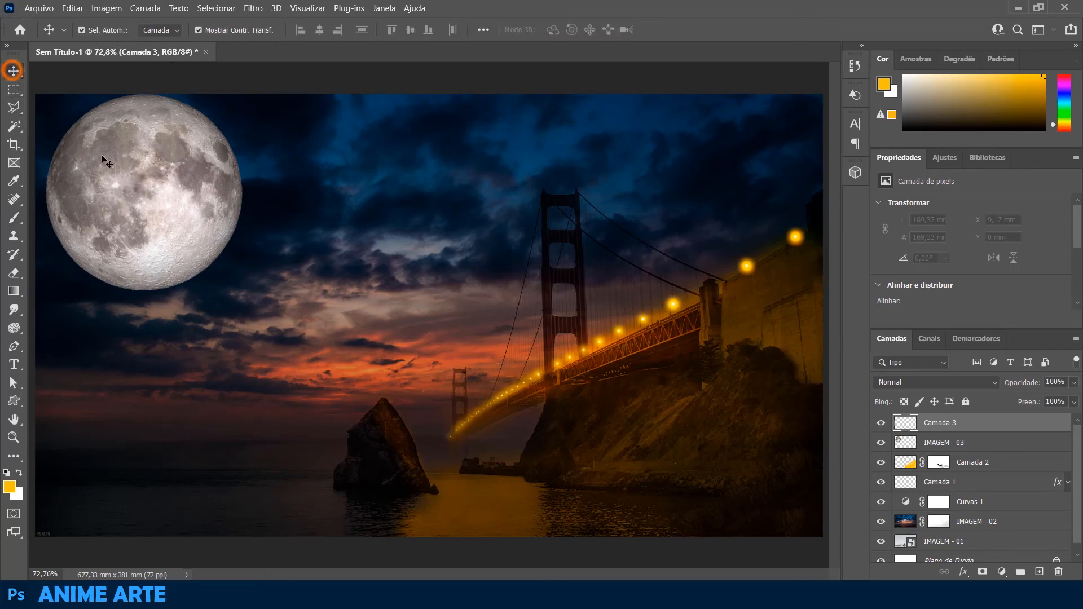
left_click_drag(111, 163, 305, 236)
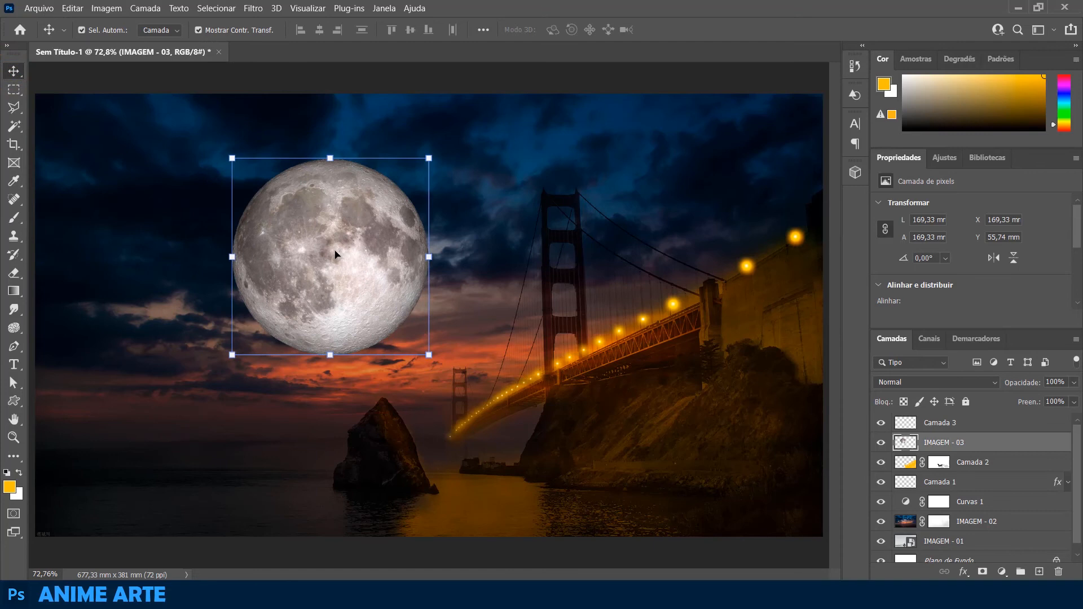
Paint yellow over the moon on Camada 3 at 100% brush opacity and set that layer's blending to Superexposição Linear.
left_click(14, 219)
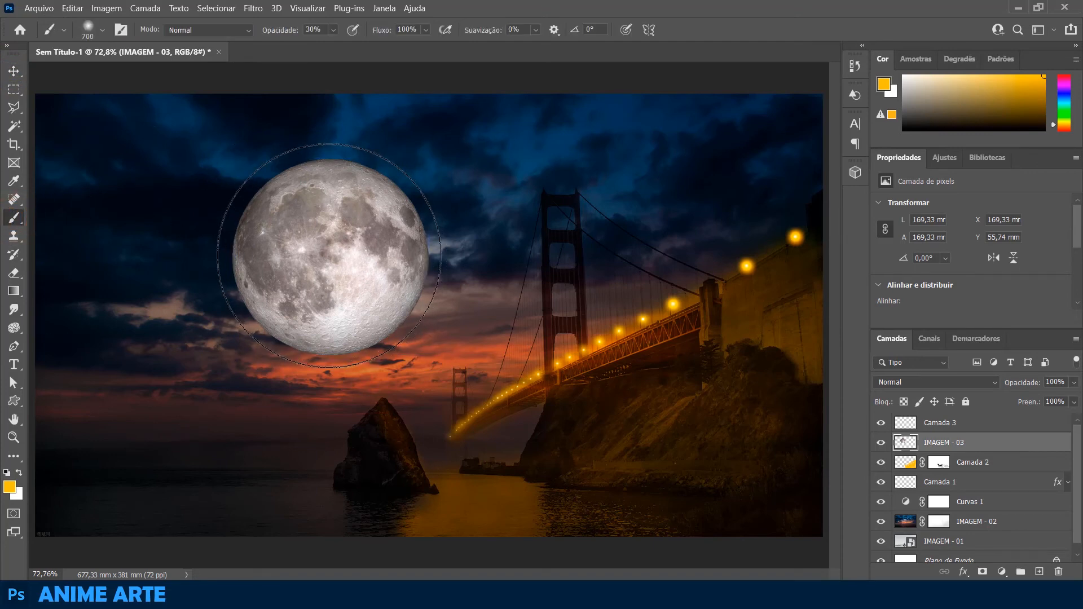
left_click(328, 256)
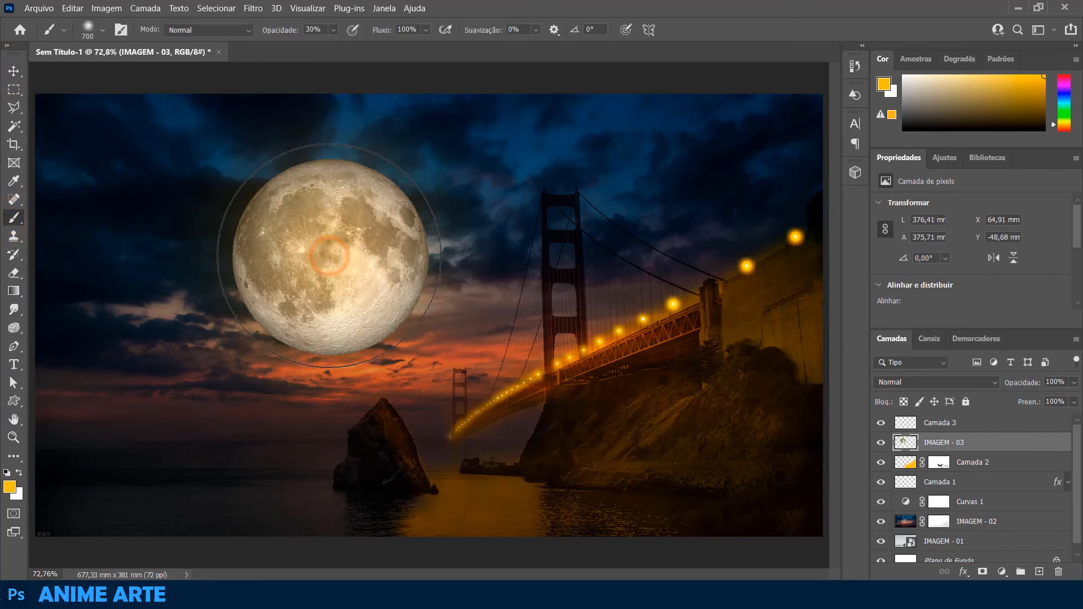
key("ctrl+z")
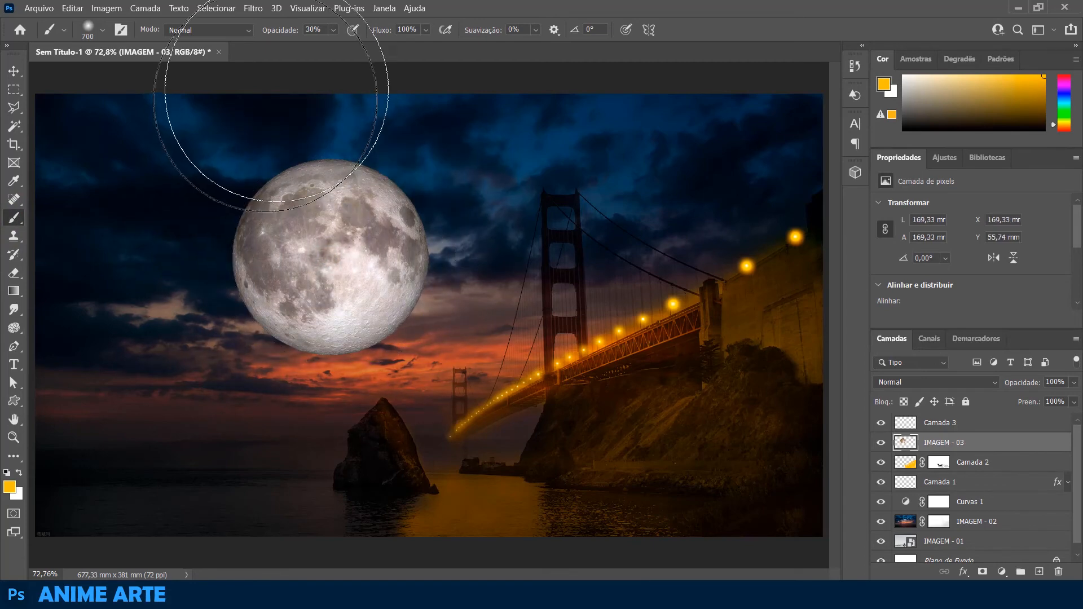
left_click_drag(366, 53, 396, 54)
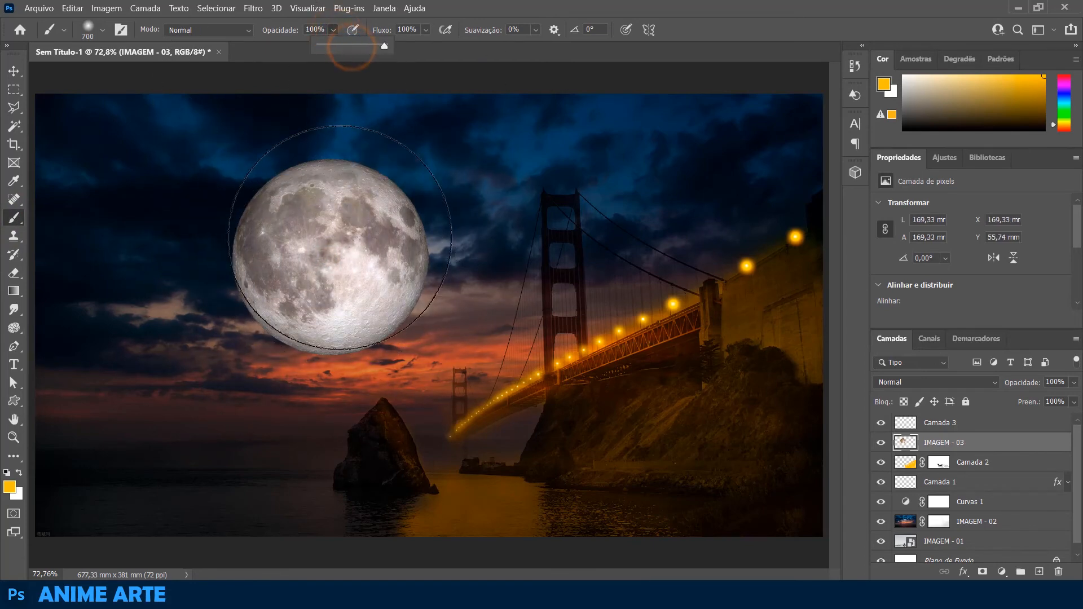
left_click(967, 425)
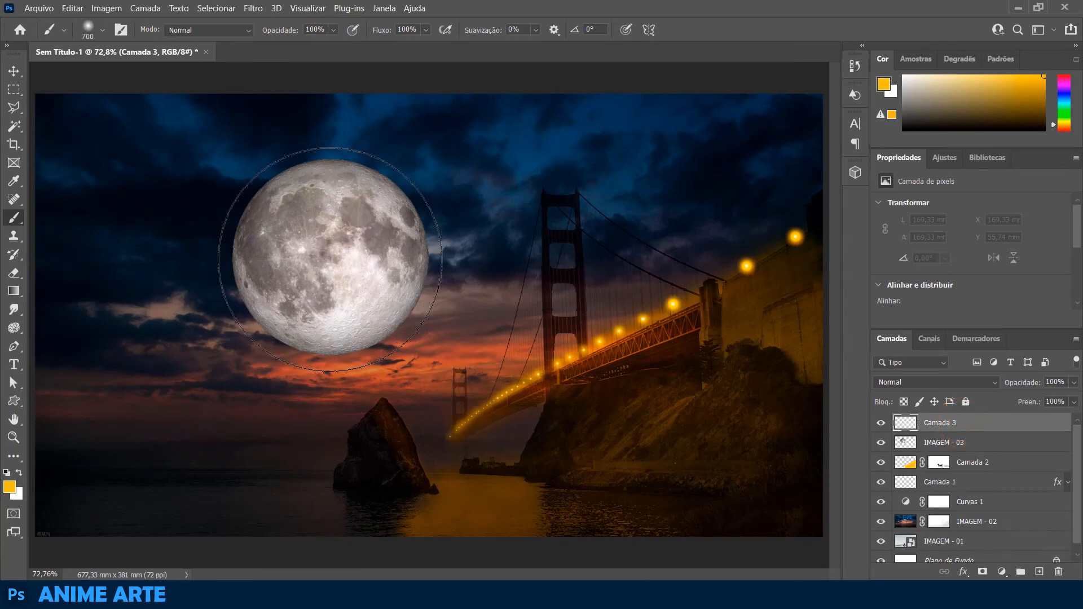
left_click(330, 259)
left_click(330, 259)
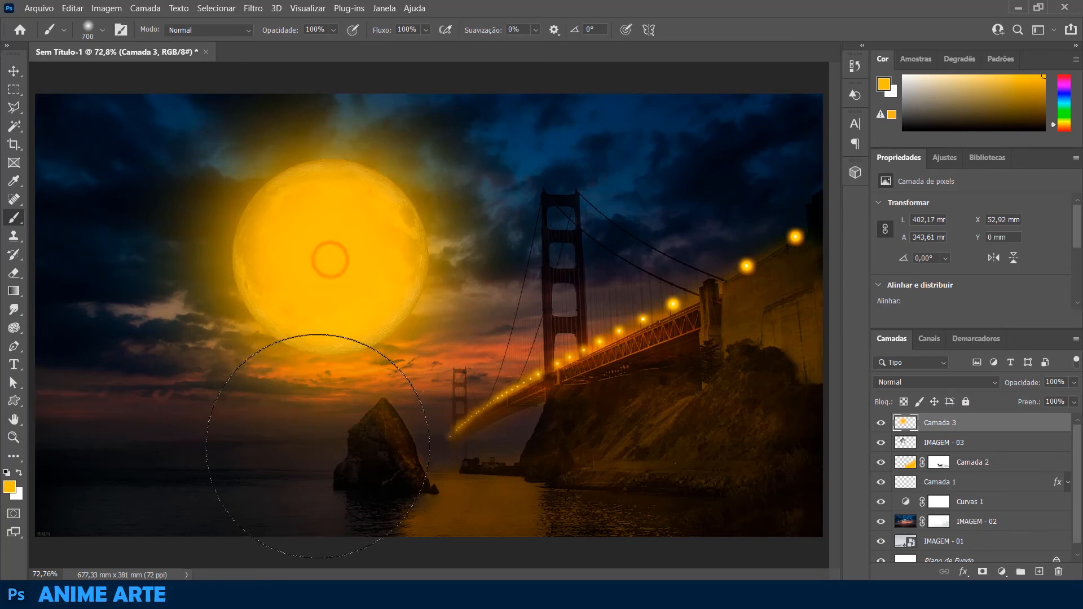
left_click(894, 383)
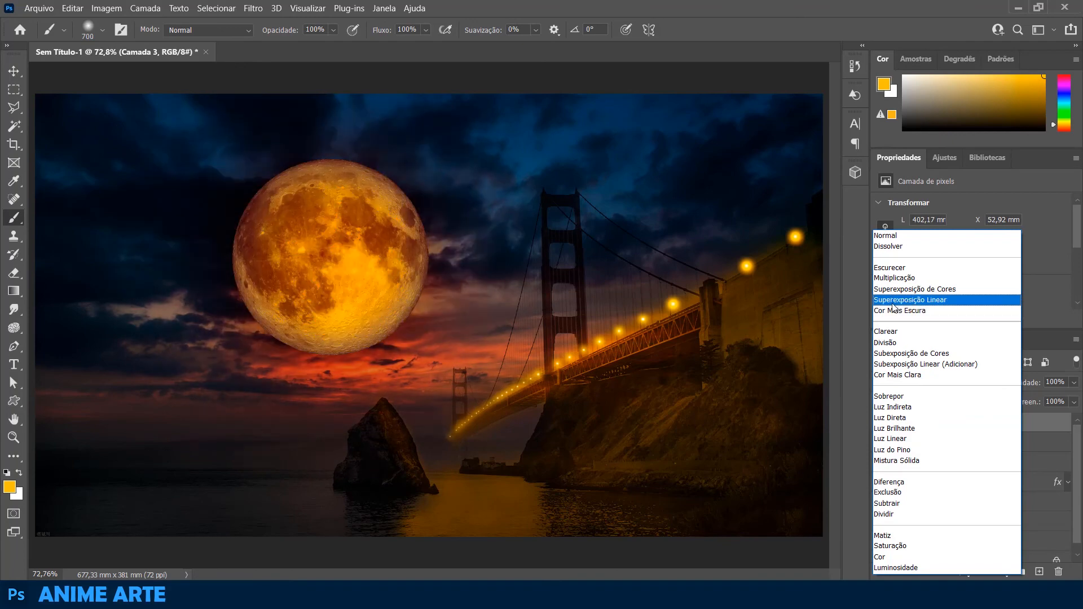
left_click(926, 301)
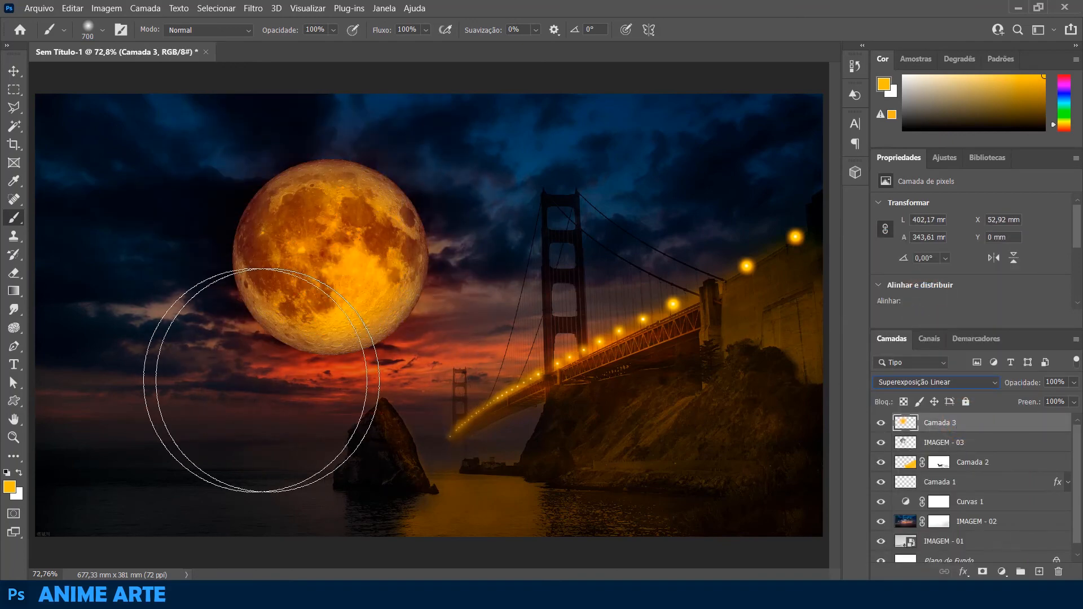
Clip the yellow layer Camada 3 to the moon layer so its color affects only the moon.
left_click_drag(236, 391, 152, 416)
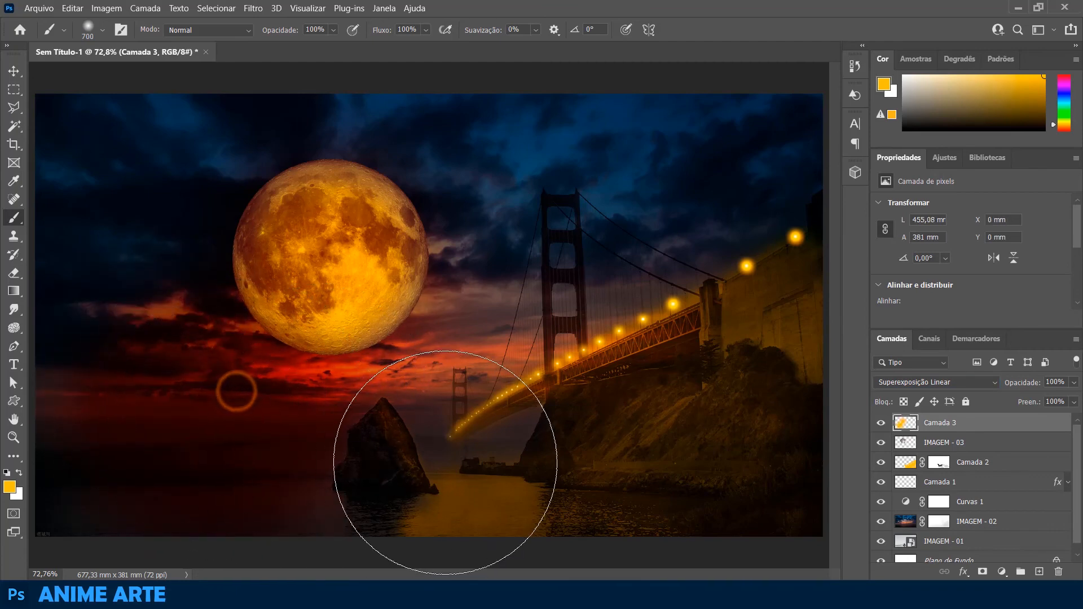
key("ctrl+z")
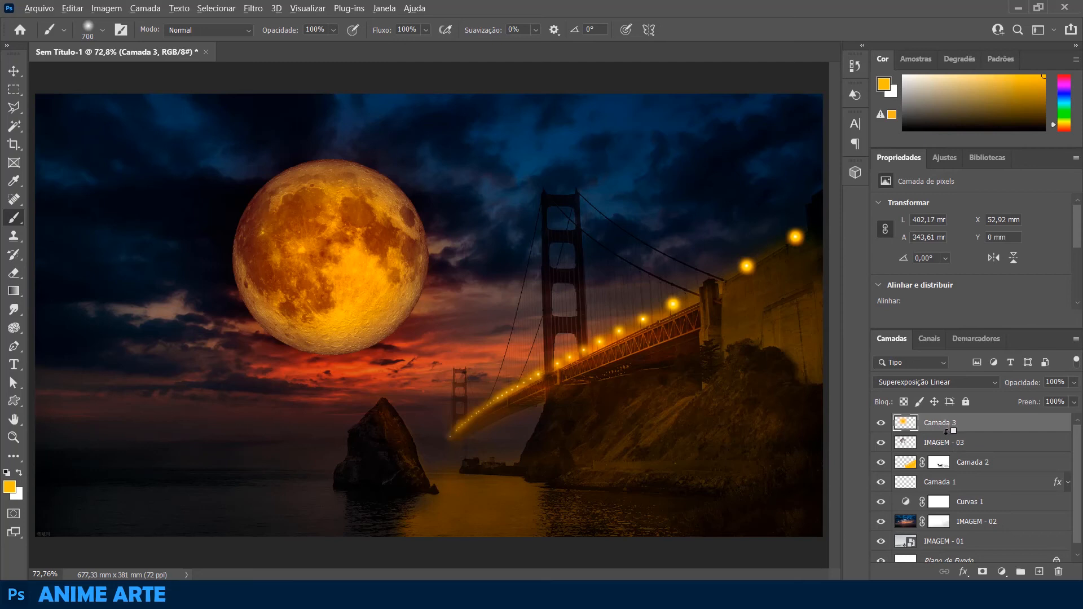
key("alt")
key("alt")
left_click(975, 432, "alt")
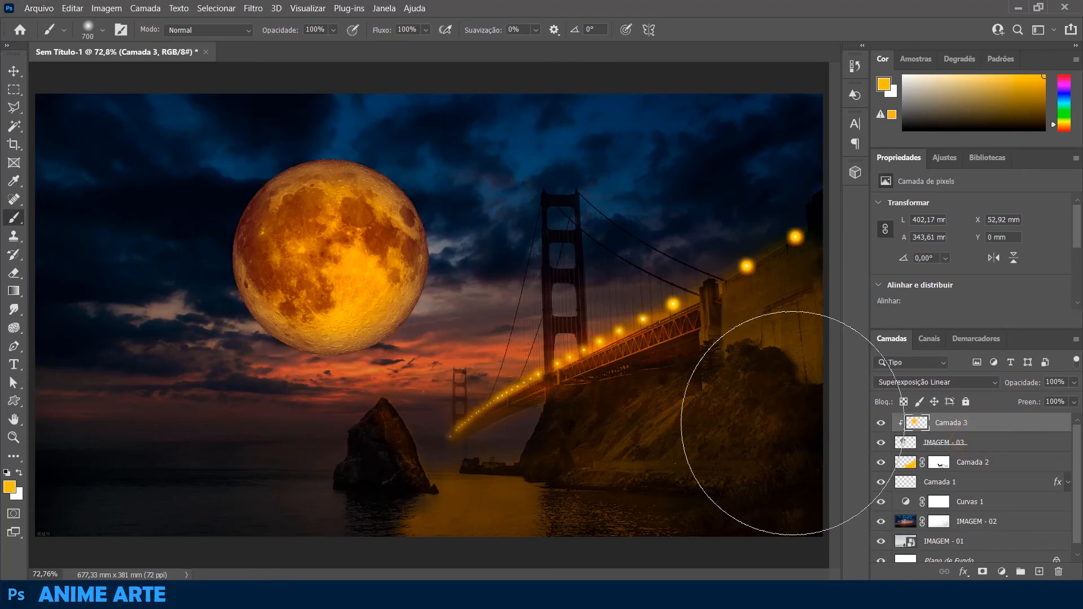
Merge the yellow layer Camada 3 with the moon layer IMAGEM - 03 into a single layer.
left_click(13, 71)
left_click(1000, 444, "shift")
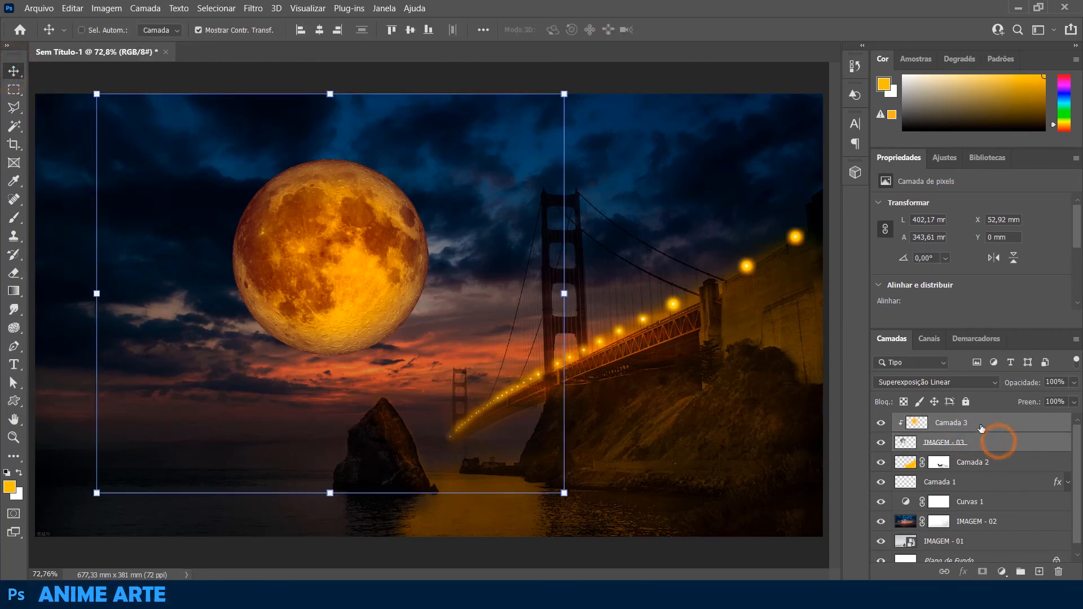
key("ctrl")
key("ctrl+e")
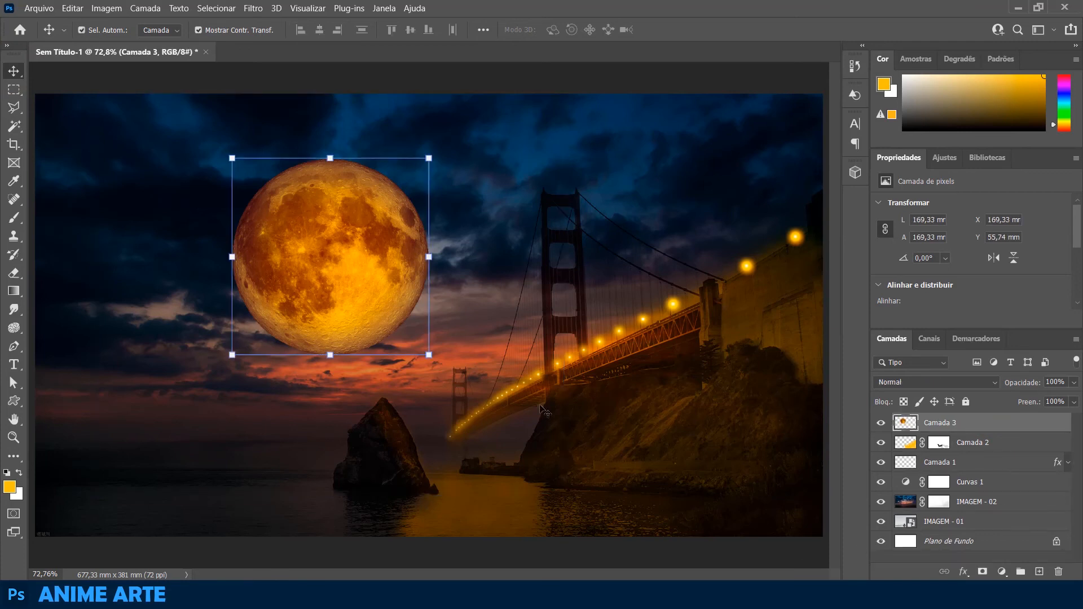
Move the merged moon to the upper-left corner of the sky and enlarge it to about 107%.
left_click_drag(362, 310, 123, 235)
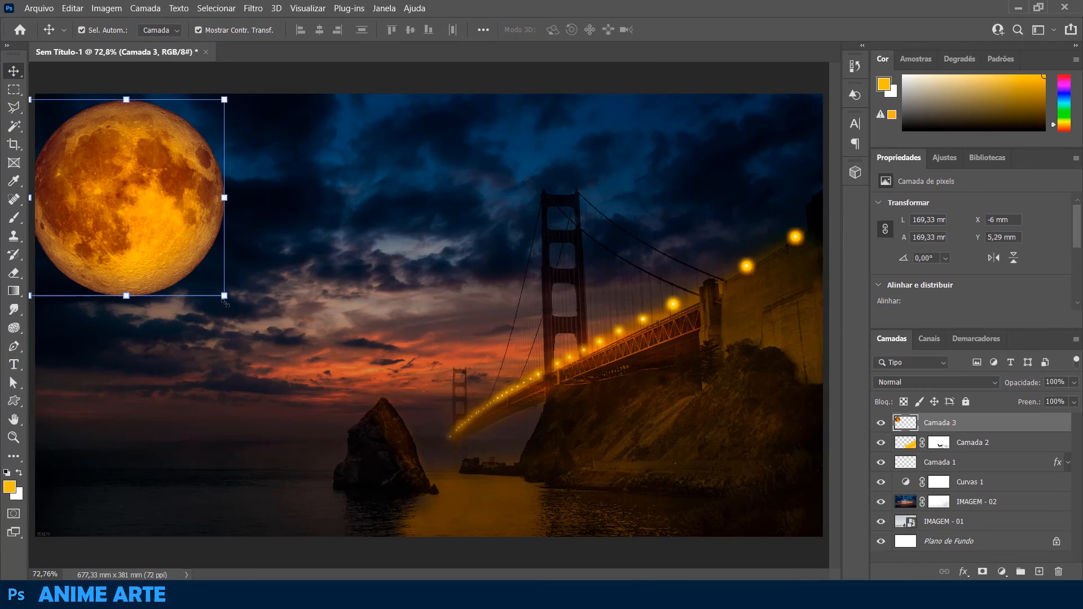
left_click_drag(225, 303, 237, 311)
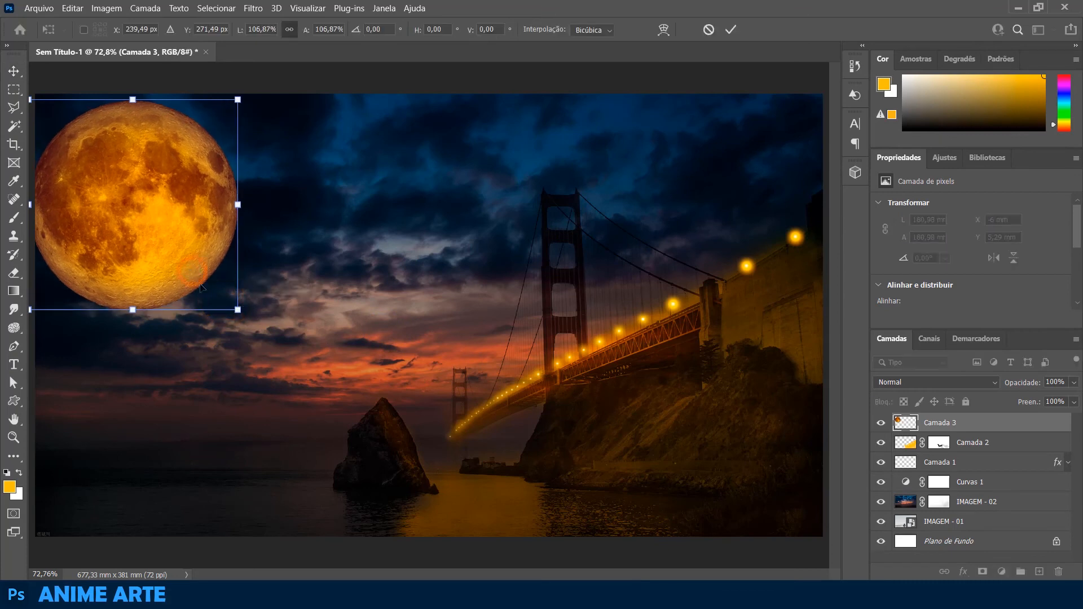
double_click(191, 271)
Add a mask to the moon layer and paint it black with a size 700 brush to fade the moon's lower-right side.
left_click(983, 572)
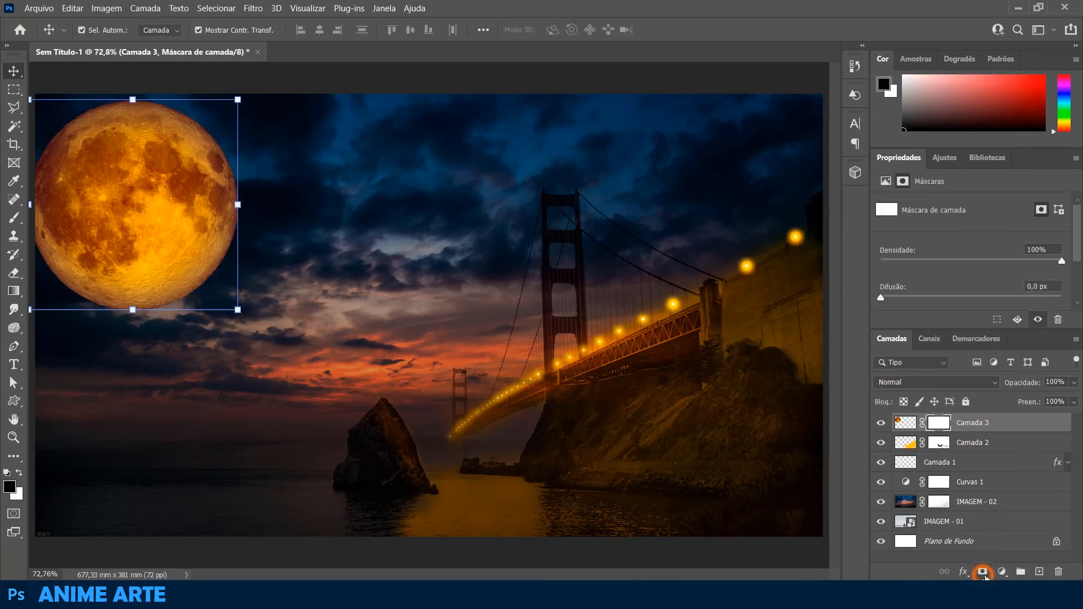
left_click(14, 219)
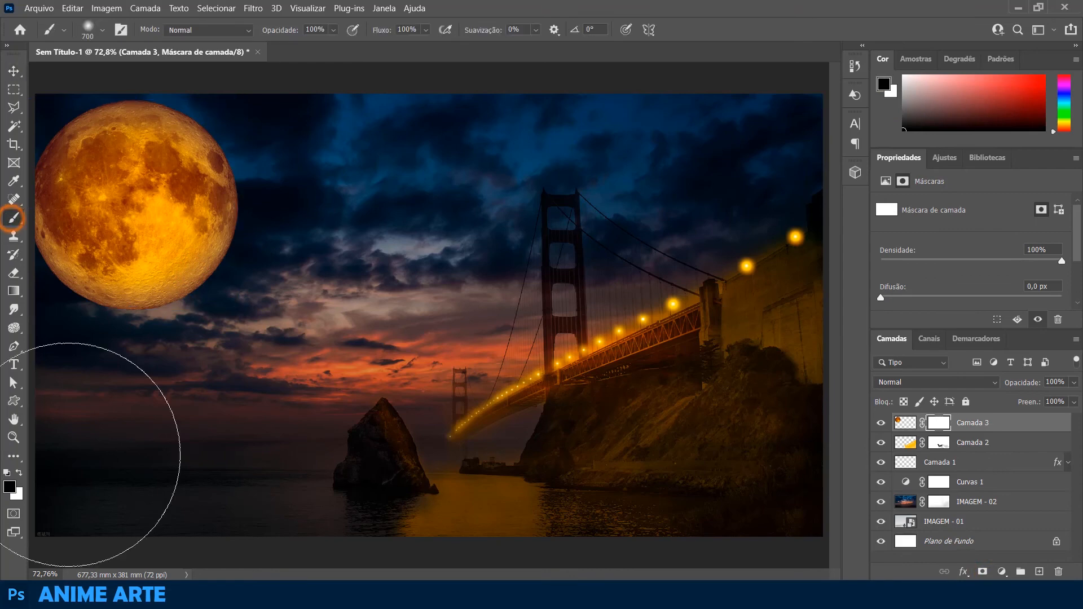
left_click(284, 320)
left_click(307, 278)
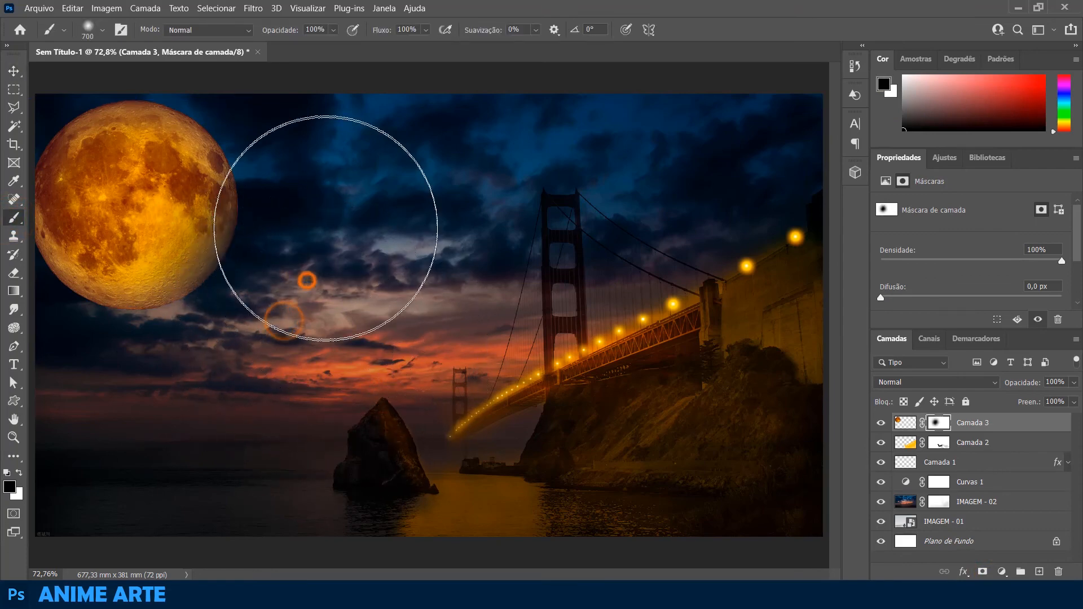
left_click(324, 230)
left_click(225, 404)
left_click(196, 405)
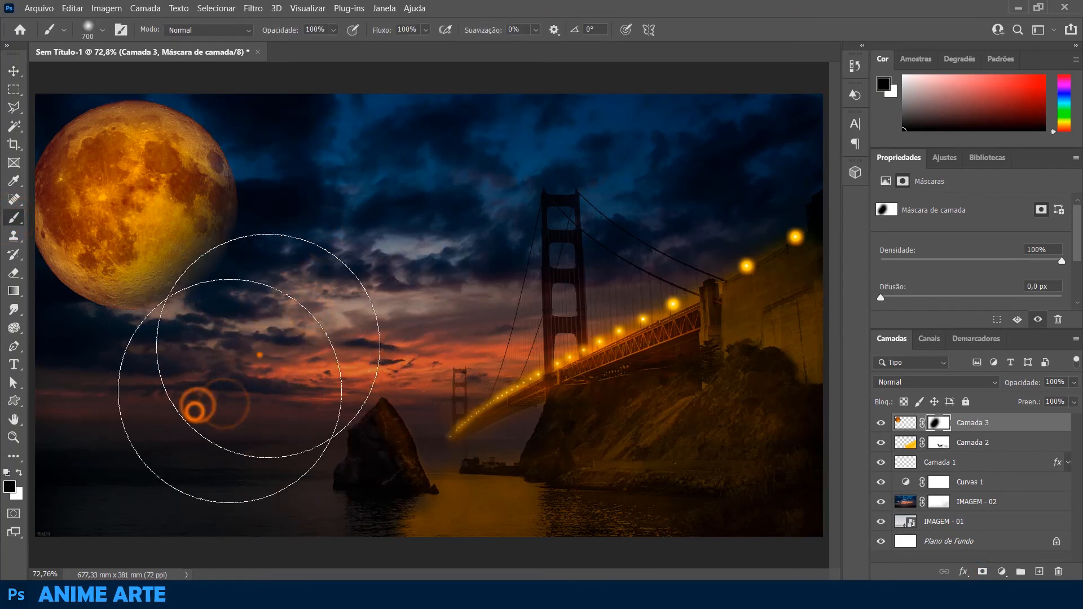
left_click(313, 289)
left_click(290, 322)
left_click(329, 215)
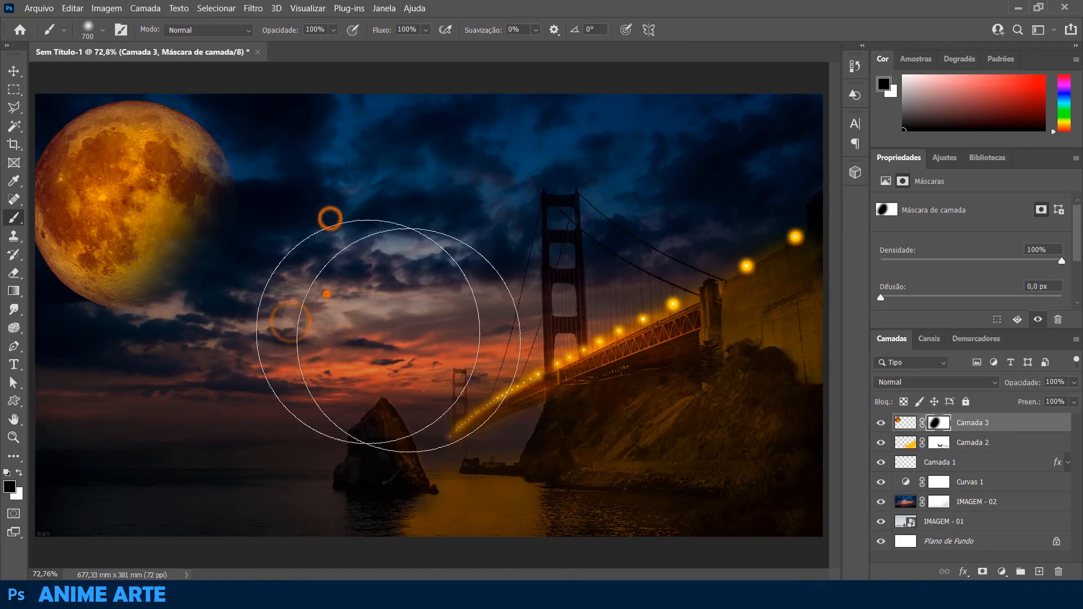
left_click(326, 290)
Reduce the brush to size 282 and create a new layer above the moon layer.
key("ctrl+2")
key("bracketleft")
key("bracketleft")
key("bracketleft")
key("bracketleft")
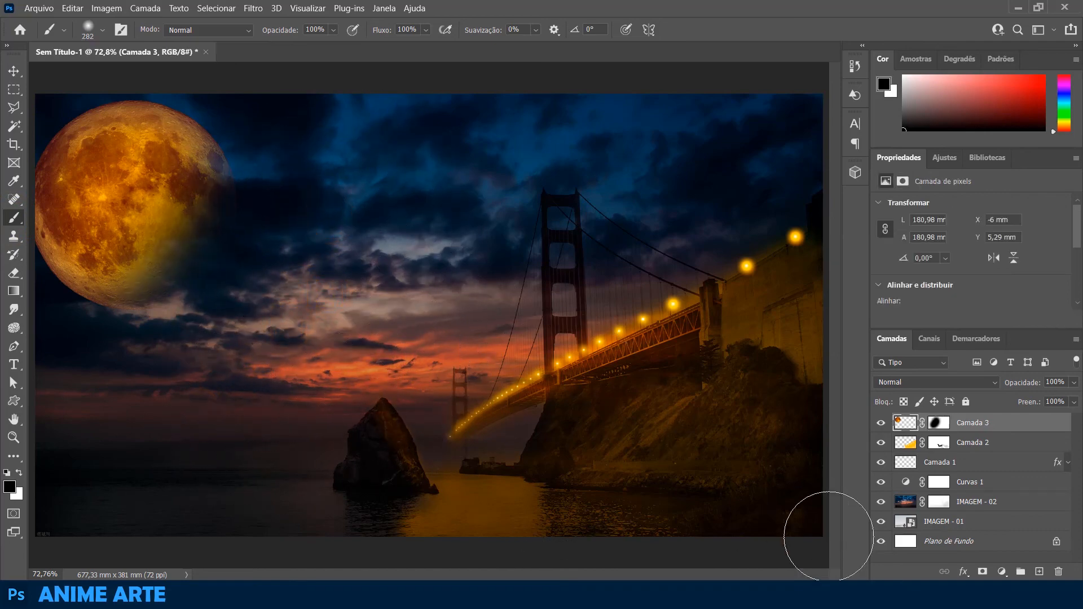
left_click(1040, 572)
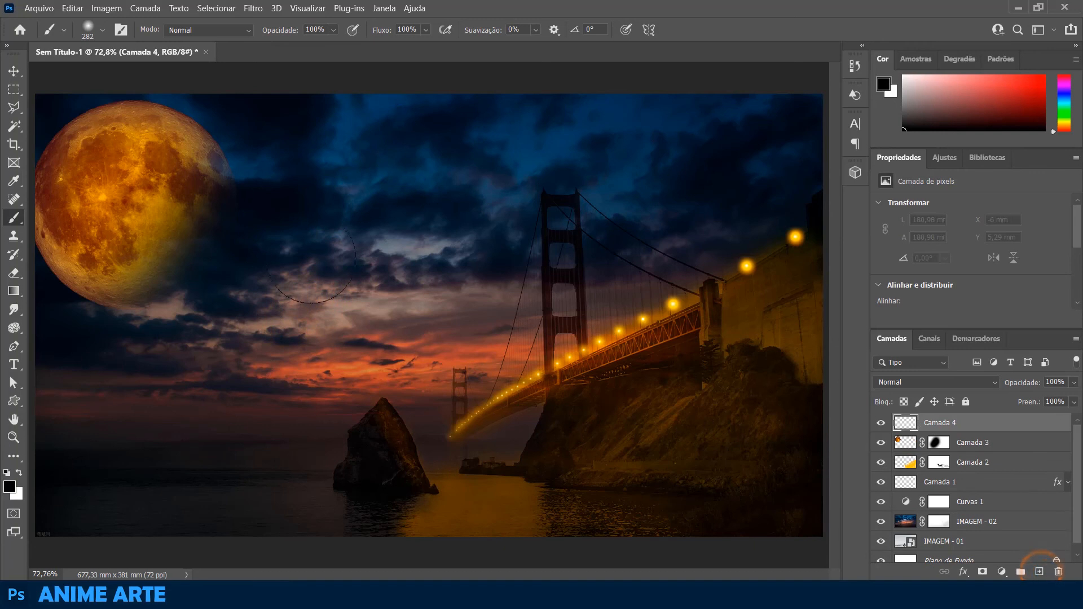
Pick a yellow-orange foreground color with hue 44 and paint it on Camada 4 over the water at the image's lower left.
left_click(14, 218)
left_click(8, 487)
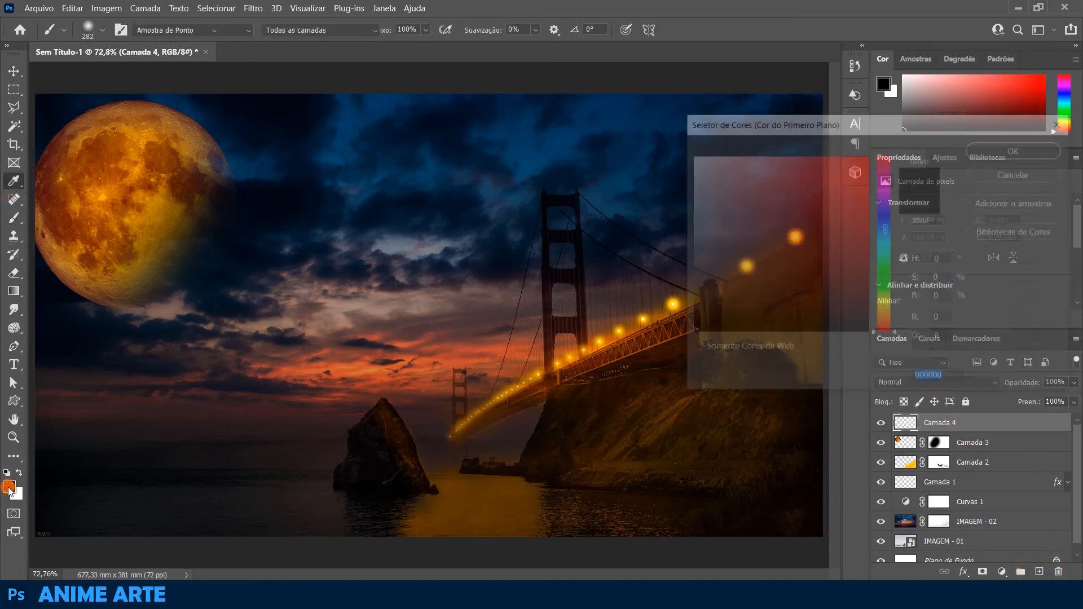
left_click(884, 314)
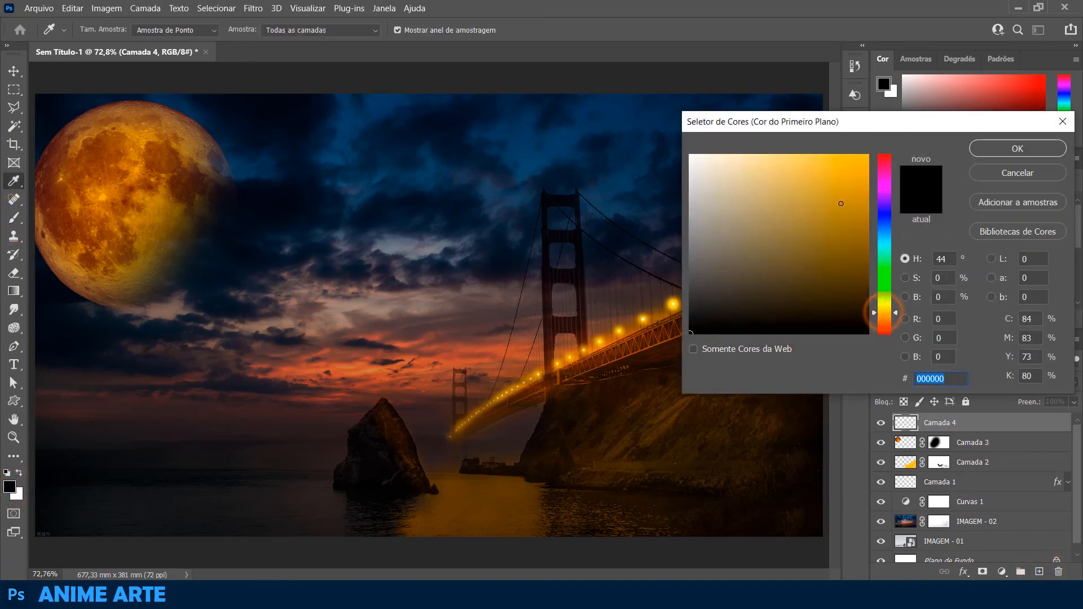
left_click(840, 197)
left_click(982, 148)
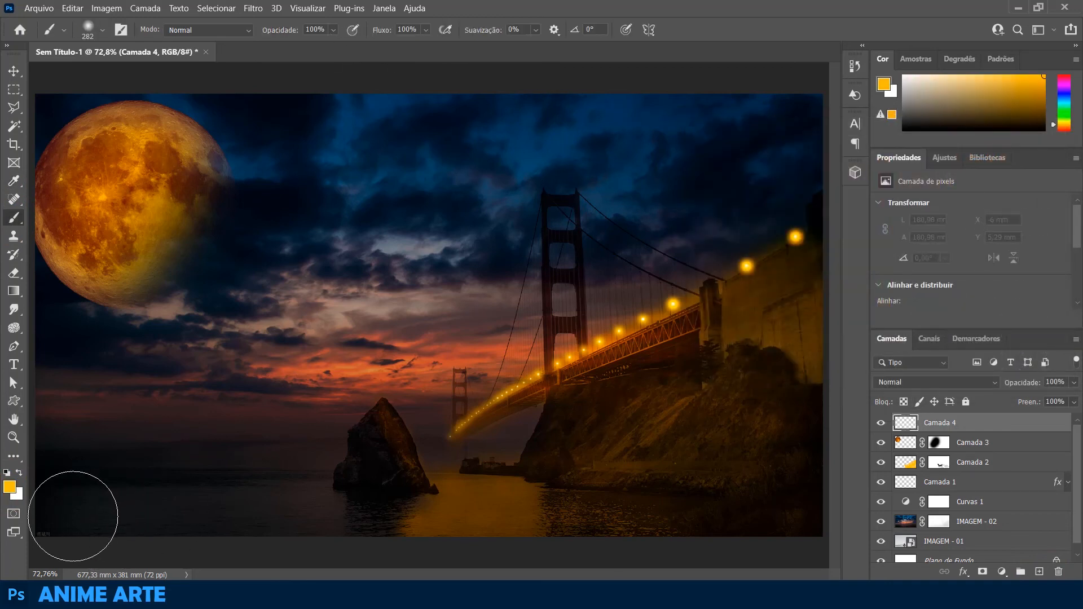
mouse_move(124, 516)
left_mouse_down()
mouse_move(109, 503)
mouse_move(151, 502)
mouse_move(202, 524)
mouse_move(194, 513)
left_mouse_up()
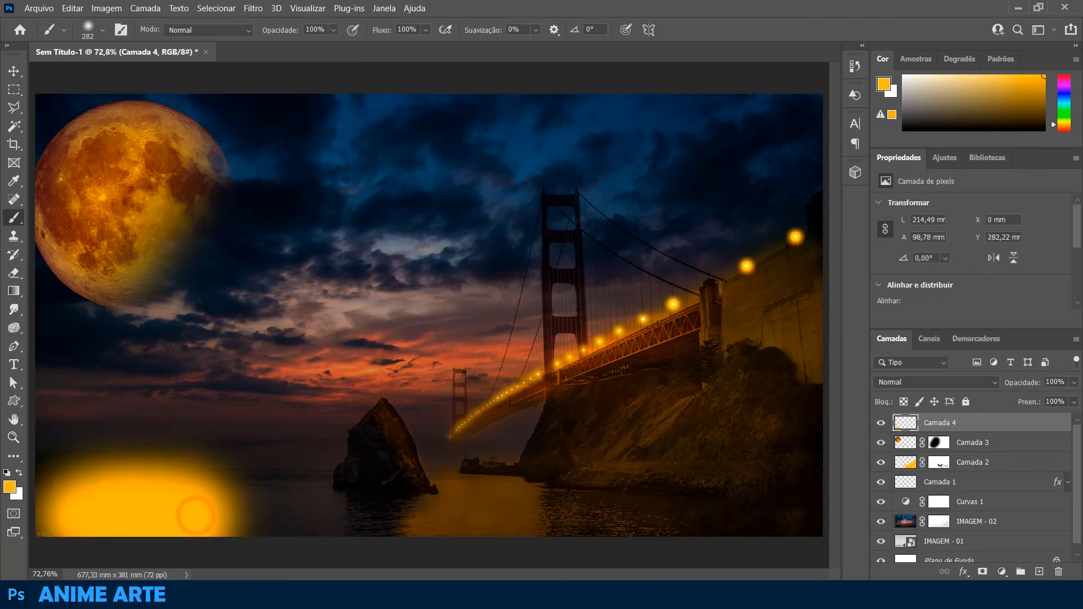
Set Camada 4's blending to Luz Indireta and extend the yellow paint across the water toward the rock.
left_click(919, 382)
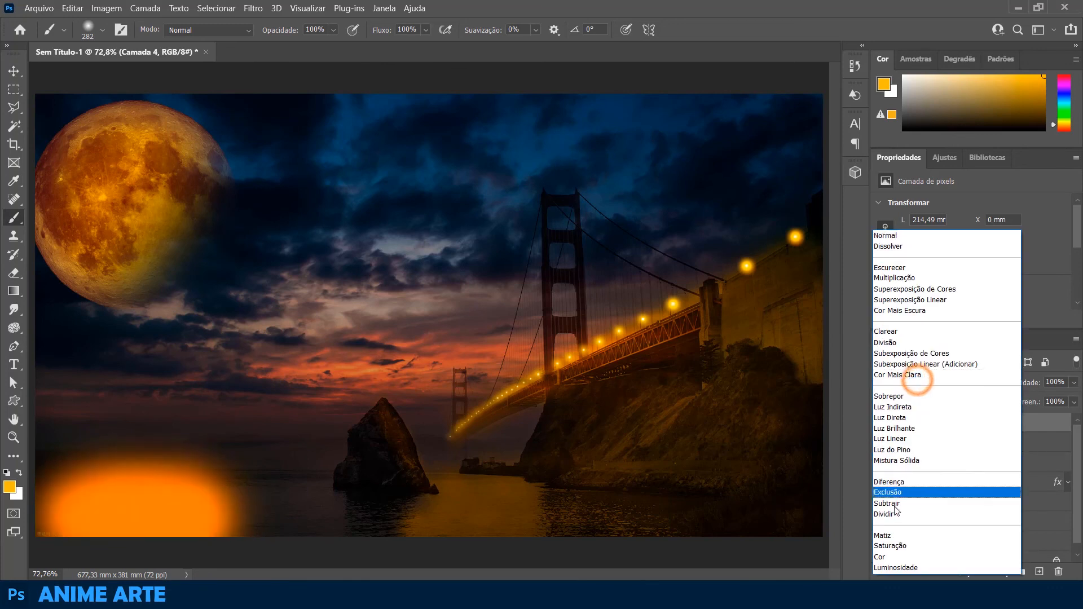
left_click(893, 407)
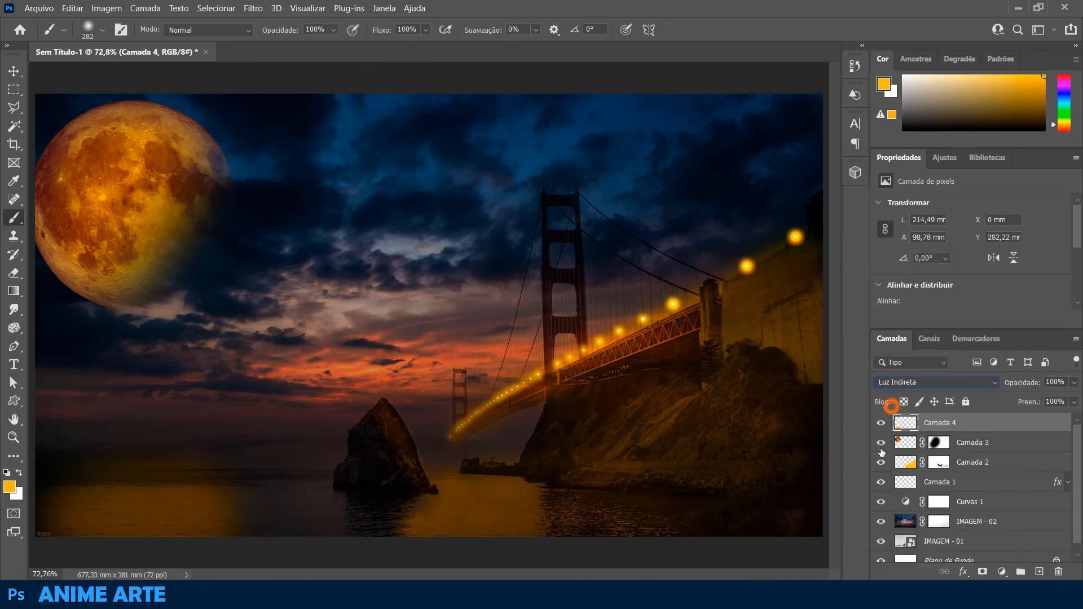
mouse_move(218, 544)
left_mouse_down()
mouse_move(213, 523)
mouse_move(73, 520)
mouse_move(256, 484)
mouse_move(72, 512)
mouse_move(229, 534)
mouse_move(247, 520)
mouse_move(225, 508)
mouse_move(294, 505)
left_mouse_up()
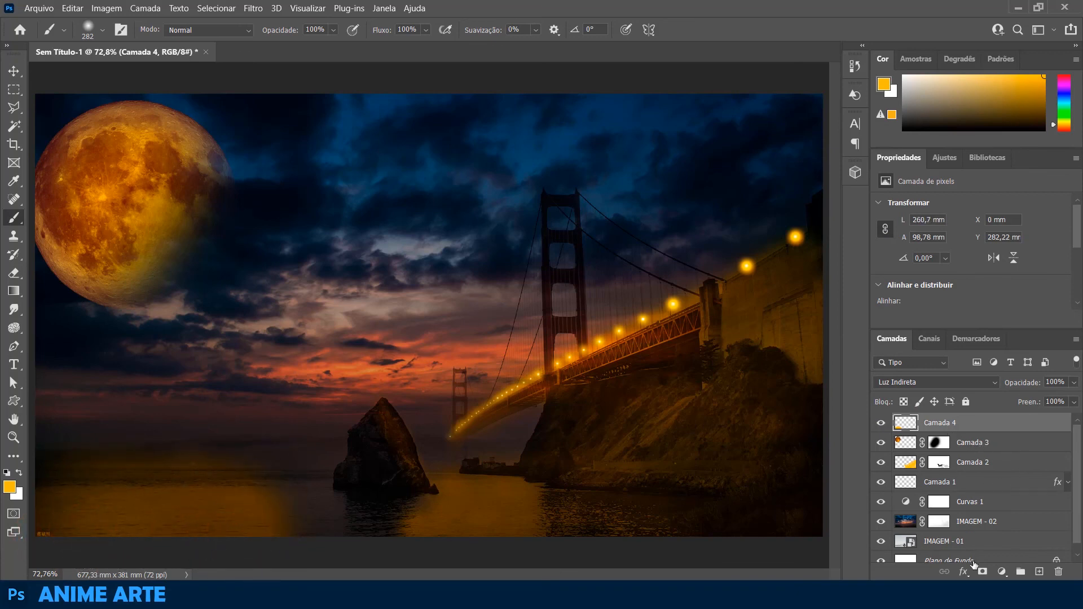
Add a mask to Camada 4 and paint it black above the horizon to hide the yellow glow outside the water.
left_click(983, 571)
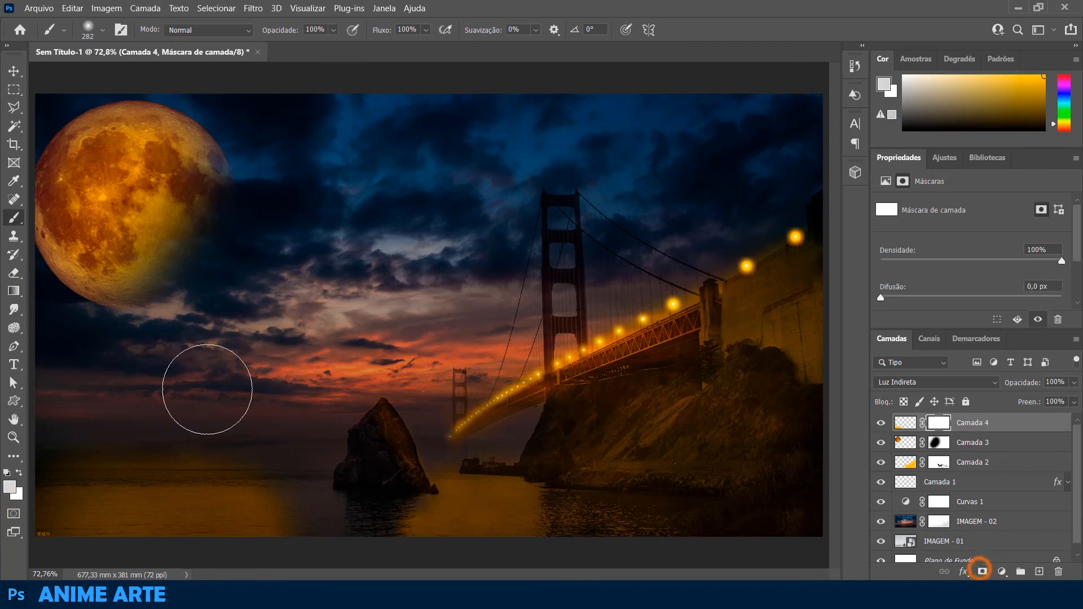
left_click(7, 471)
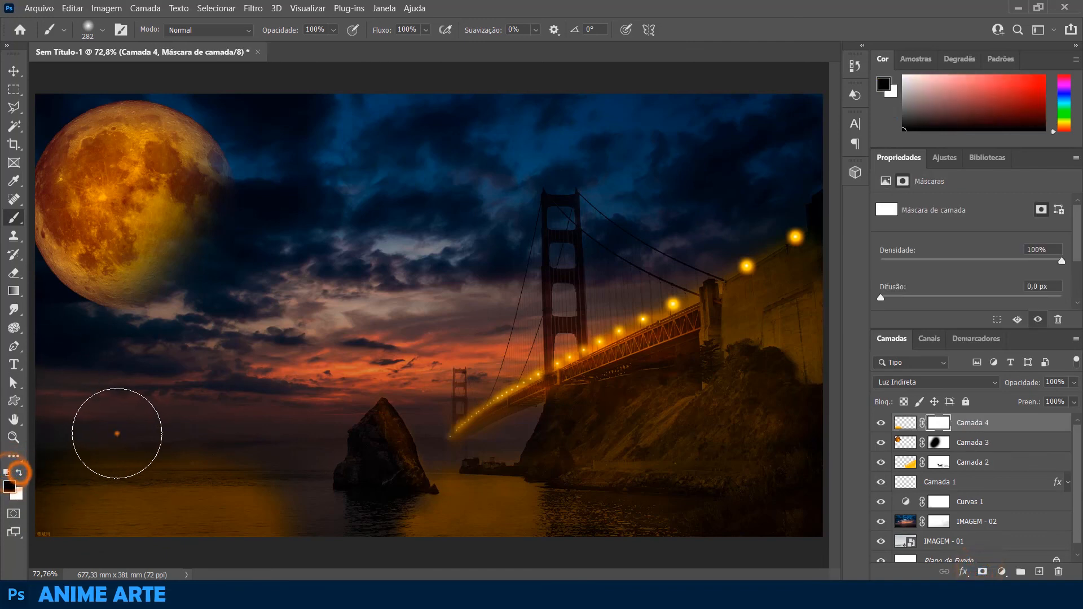
left_click(115, 434)
left_click(59, 439)
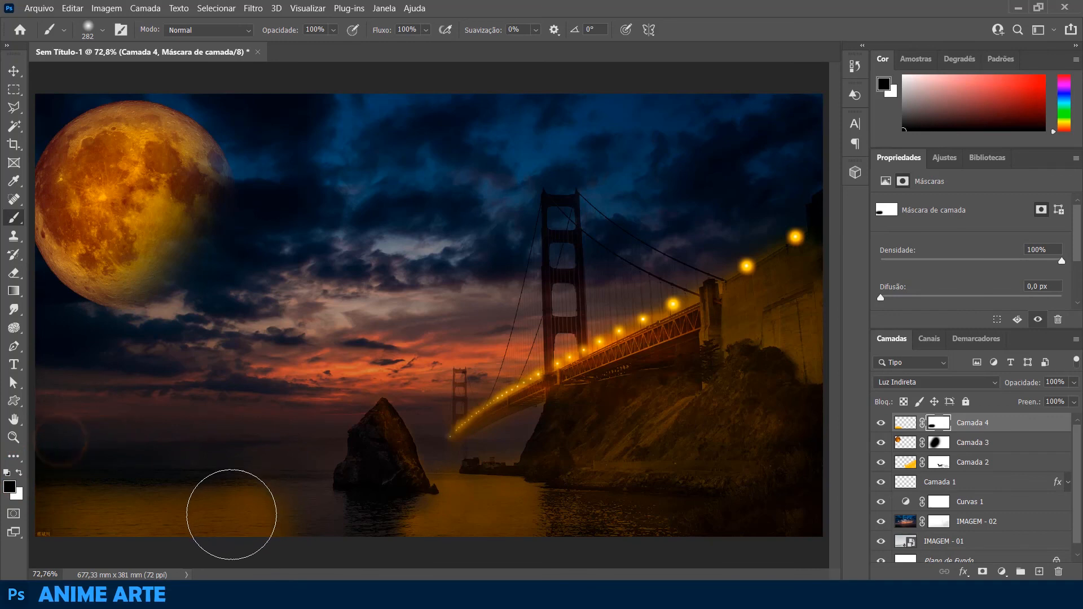
Try to restore the yellow glow on the water by painting white on the Camada 4 mask.
key("x")
left_click(197, 518)
left_click(154, 518)
left_click(198, 519)
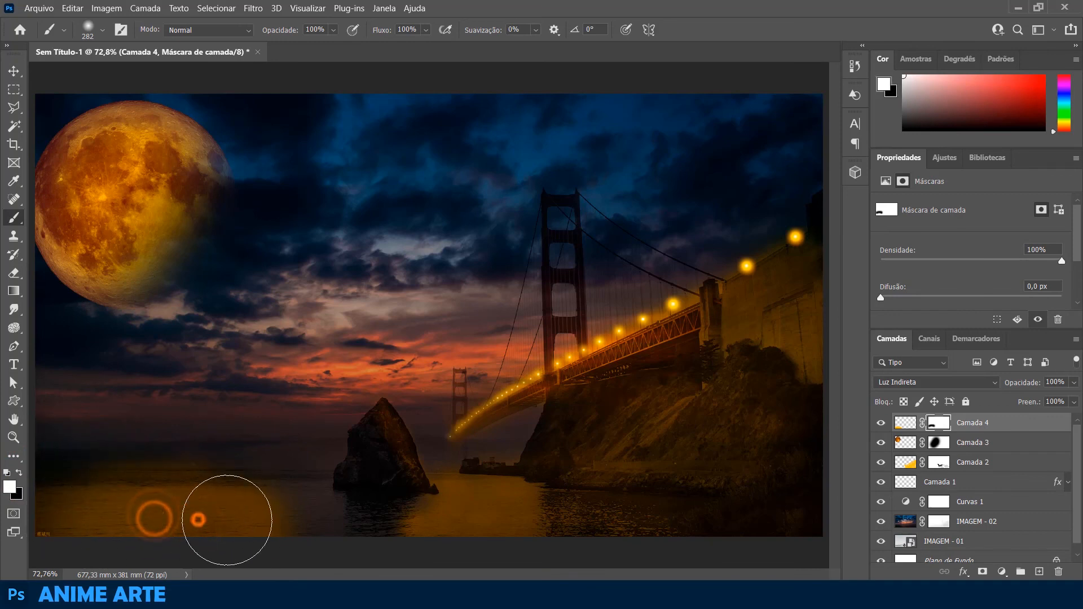
key("ctrl+z")
Reduce the brush to size 100 and touch up the Camada 4 mask around the right edge of the water glow.
key("x")
key("bracketleft")
key("bracketleft")
key("bracketleft")
key("bracketleft")
key("bracketleft")
key("bracketleft")
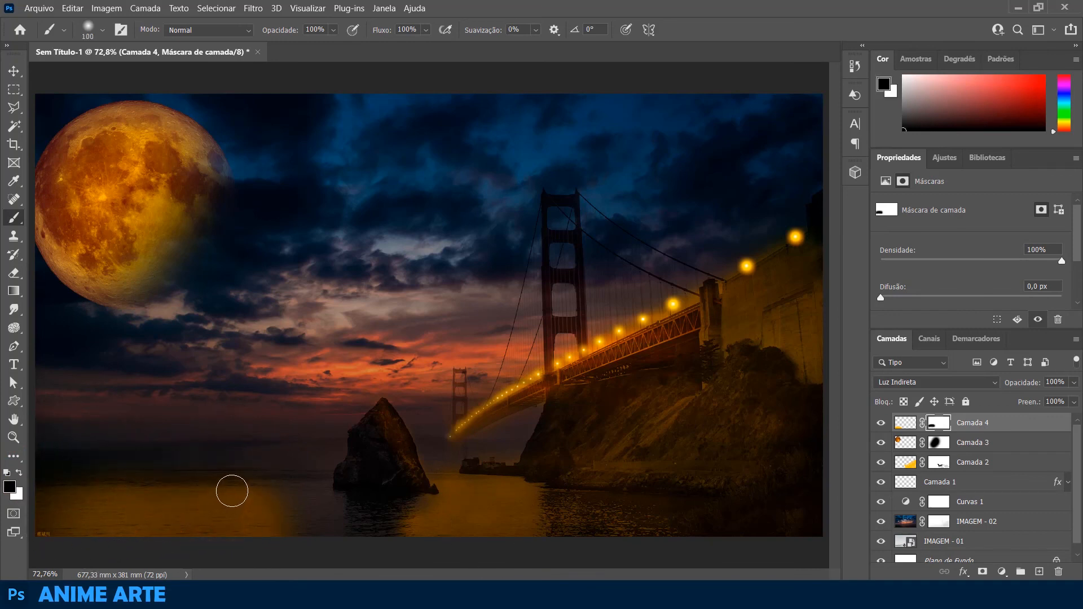
key("x")
left_click(229, 488)
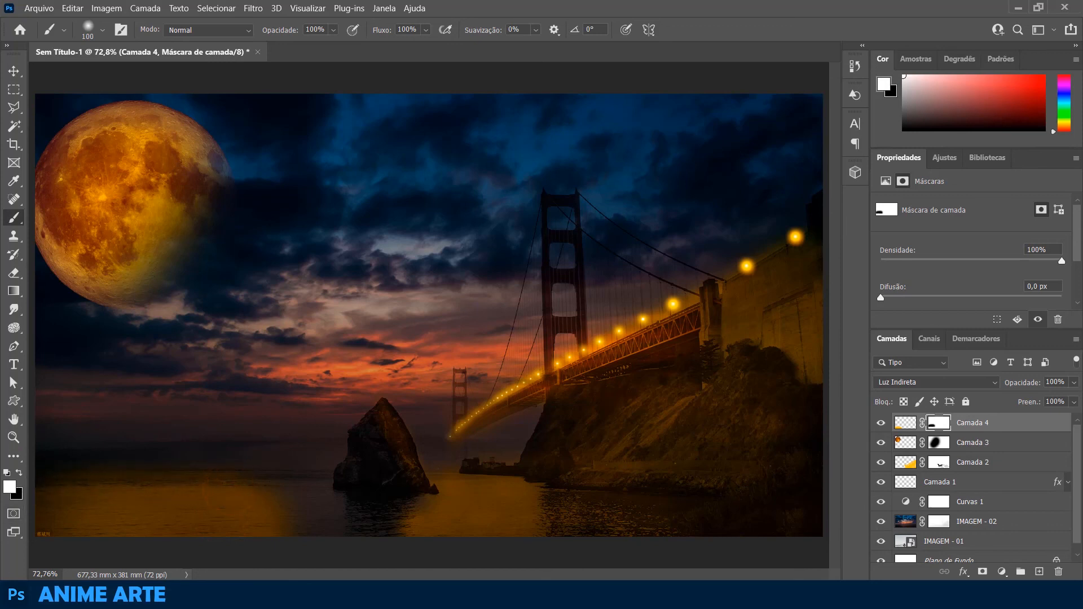
left_click(261, 517)
left_click(285, 515)
left_click(259, 522)
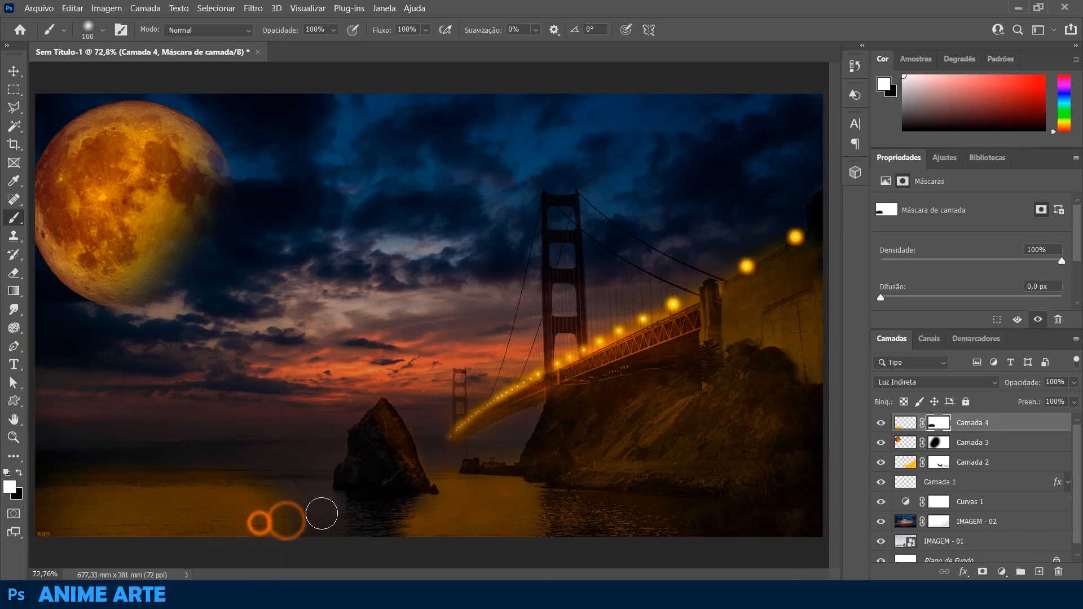
Paint yellow on the Camada 4 layer content with a size 250 brush, extending the water glow below the rock.
left_click(904, 423)
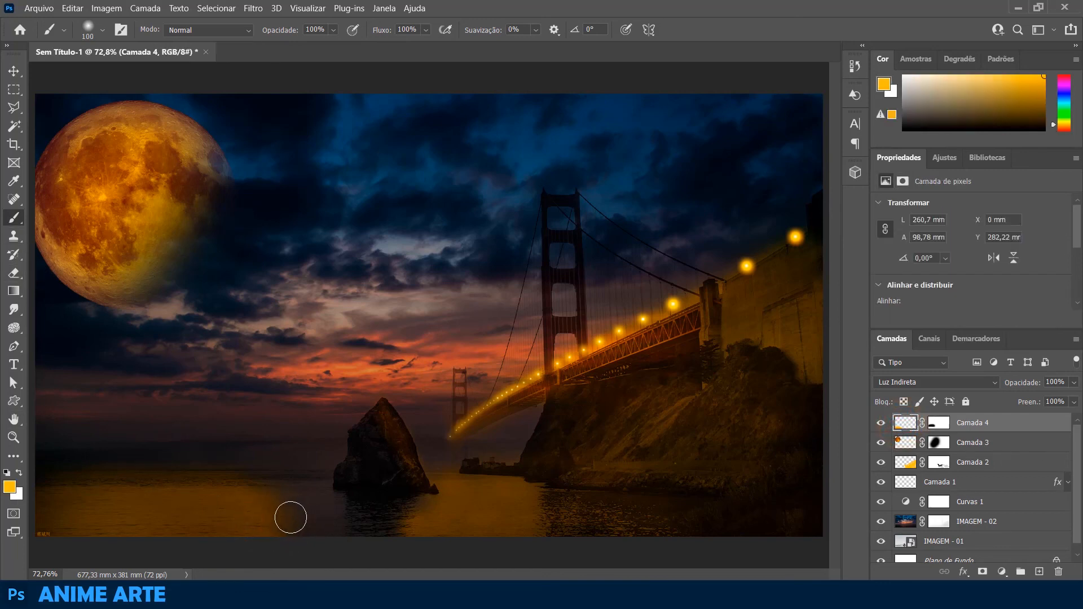
key("bracketright")
key("bracketright")
key("bracketright")
key("bracketright")
key("bracketright")
mouse_move(314, 554)
left_mouse_down()
mouse_move(331, 536)
mouse_move(298, 544)
mouse_move(395, 564)
left_mouse_up()
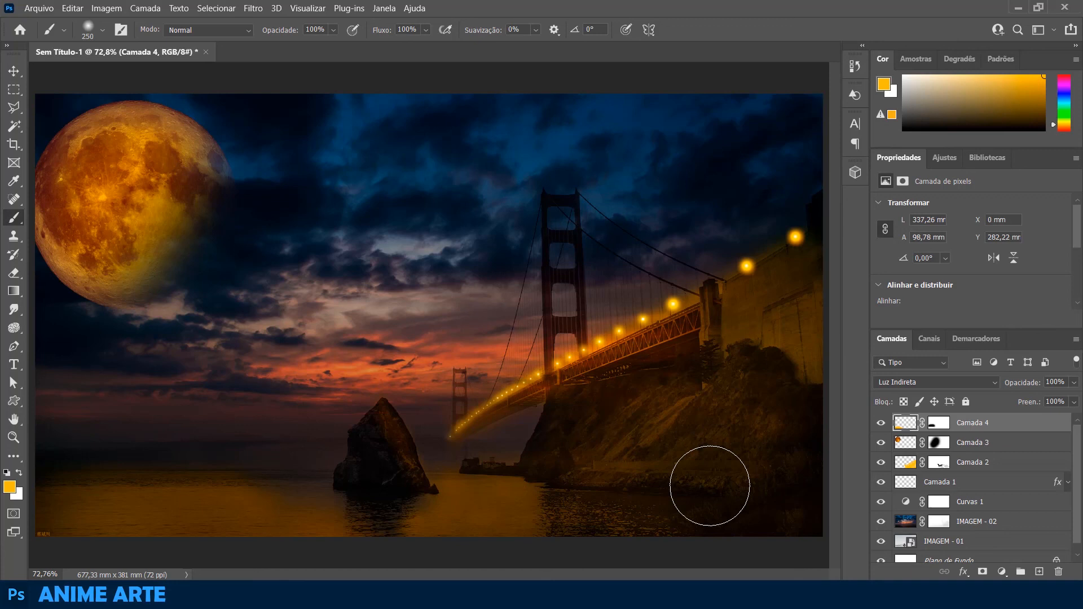
Add a Pesquisa de cores adjustment layer on top and load the 2Strip.look 3D LUT.
left_click(944, 163)
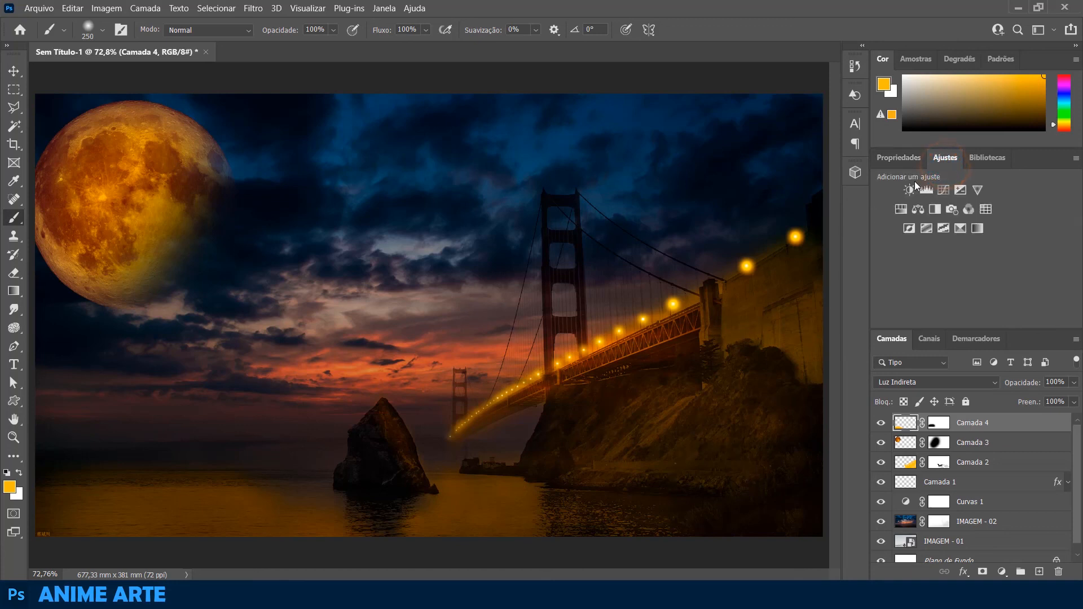
left_click(986, 209)
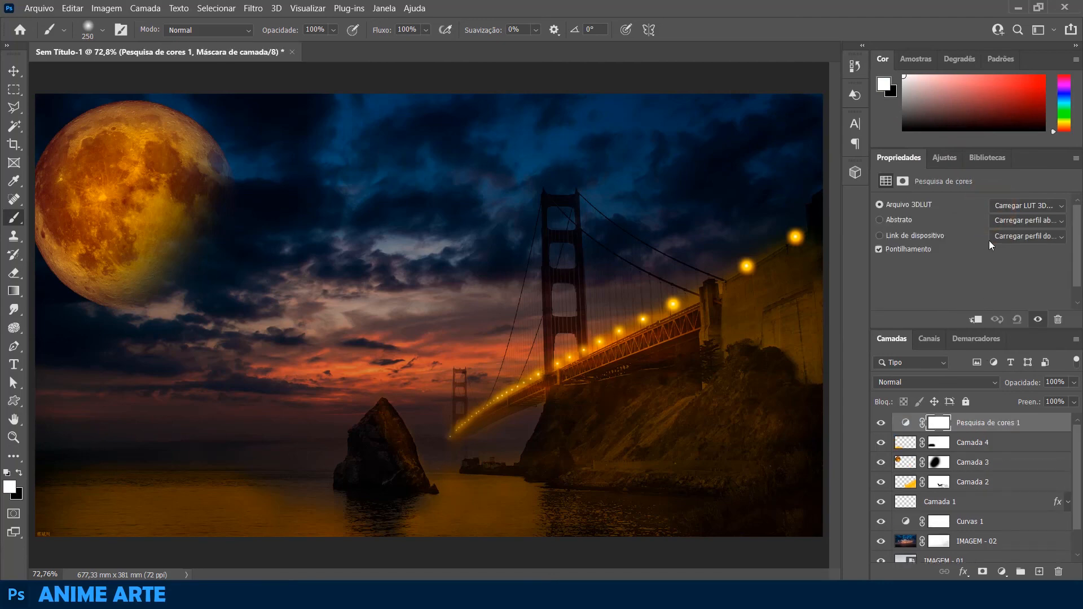
left_click(1040, 206)
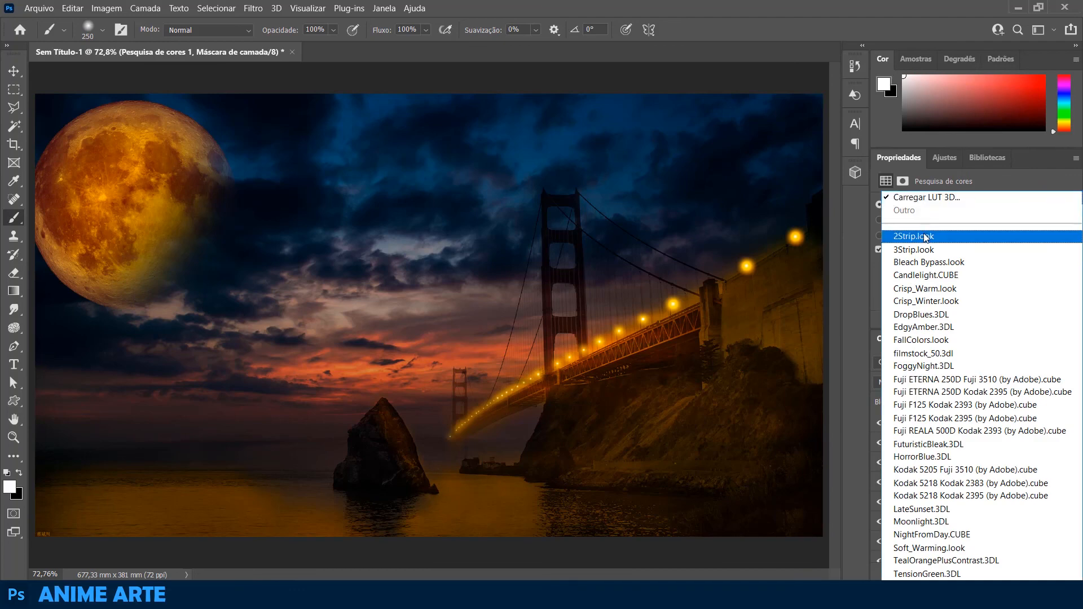
left_click(932, 237)
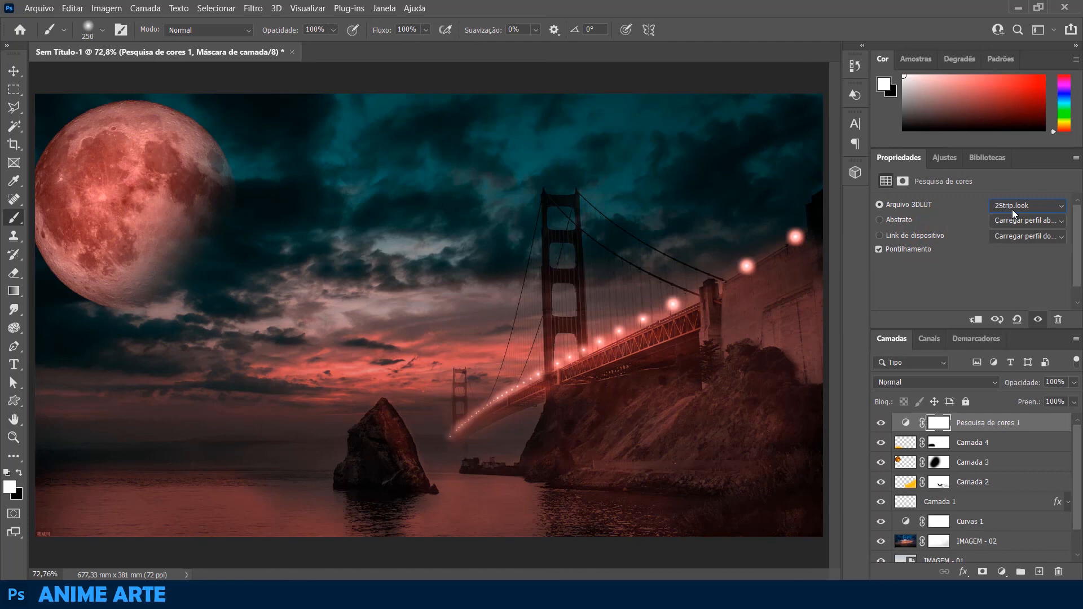
Preview the 3D LUTs from 3Strip.look through the Kodak 5218 preset and set the color lookup back to 2Strip.look.
key("Down")
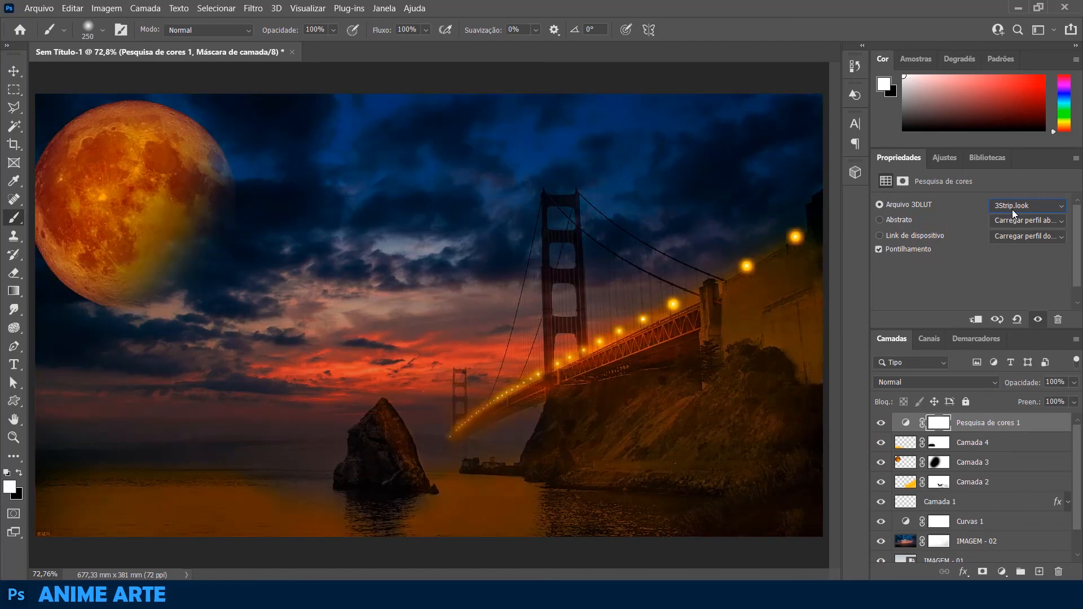
key("Down")
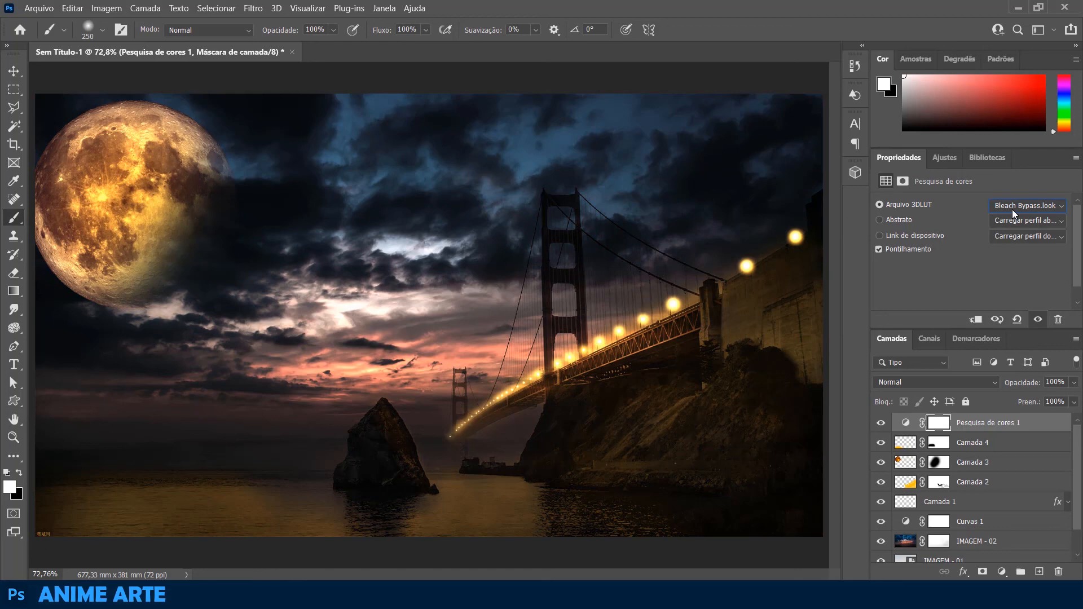
key("Down")
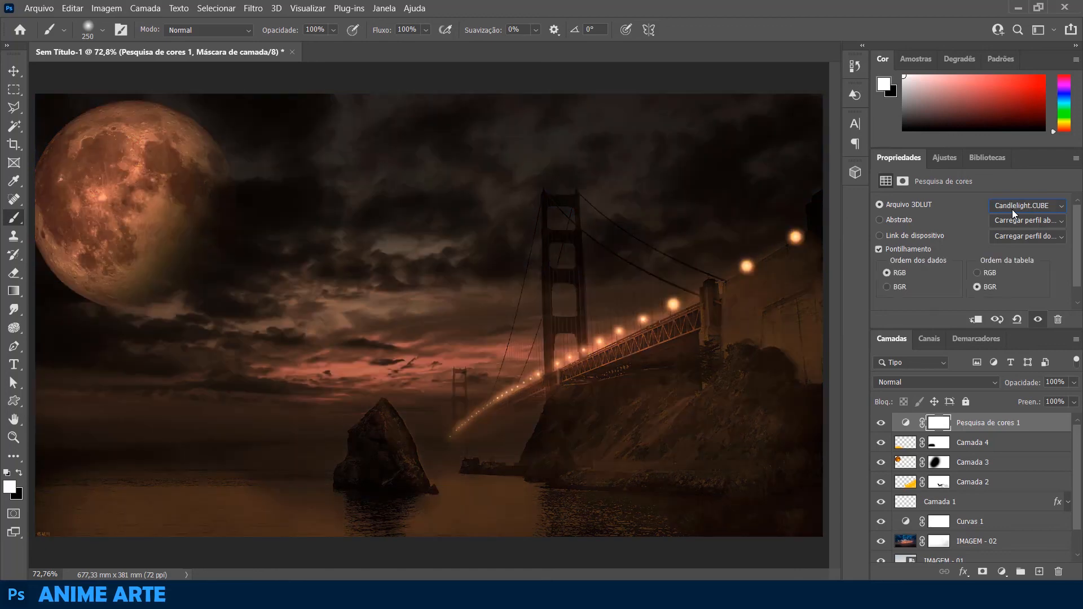
key("Down")
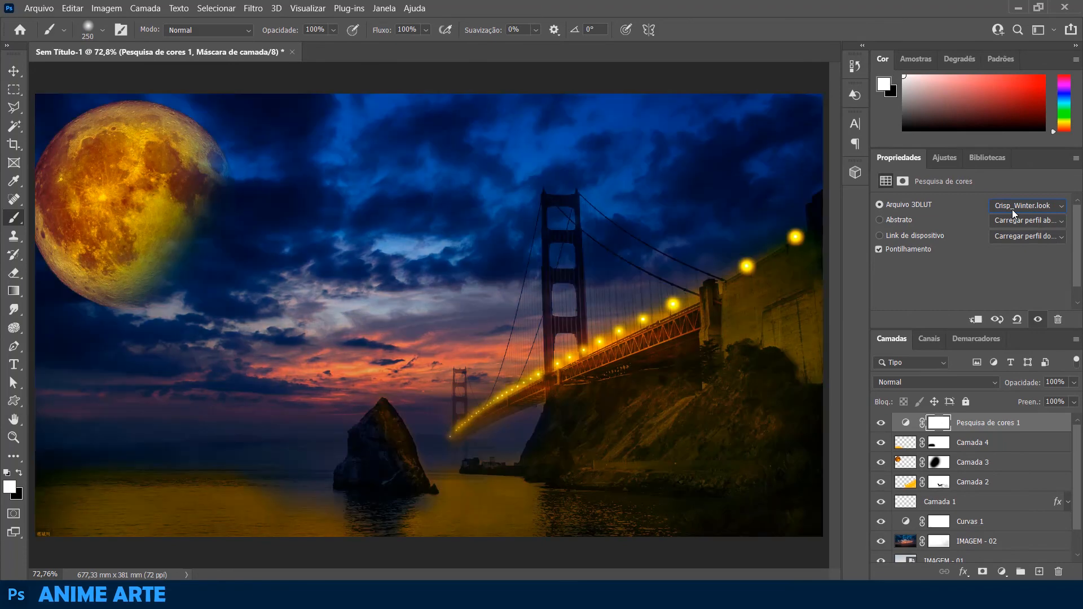
key("Down")
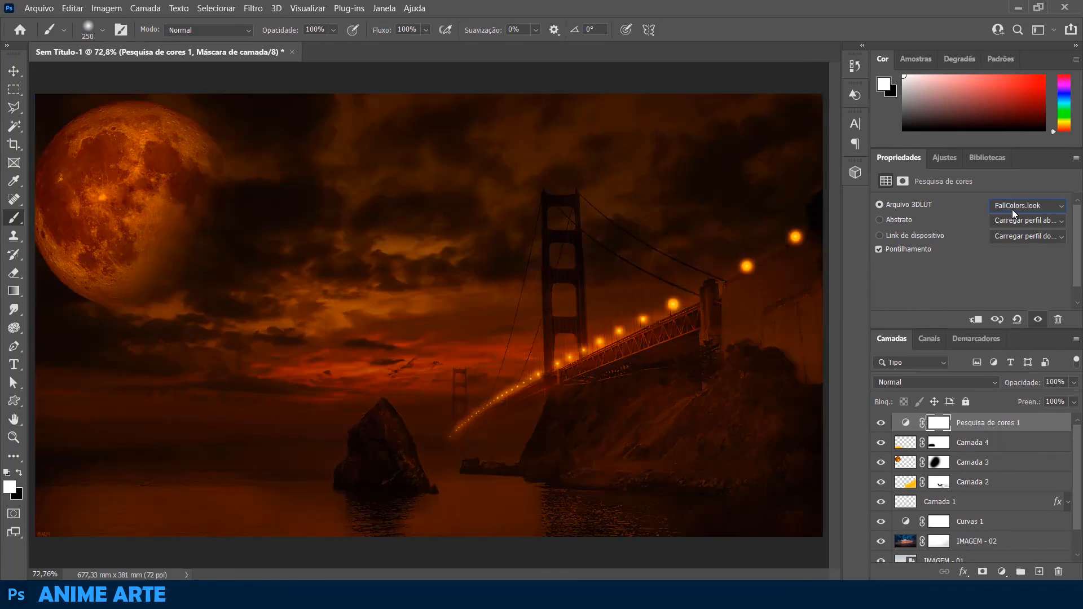
key("Down")
key("Down")
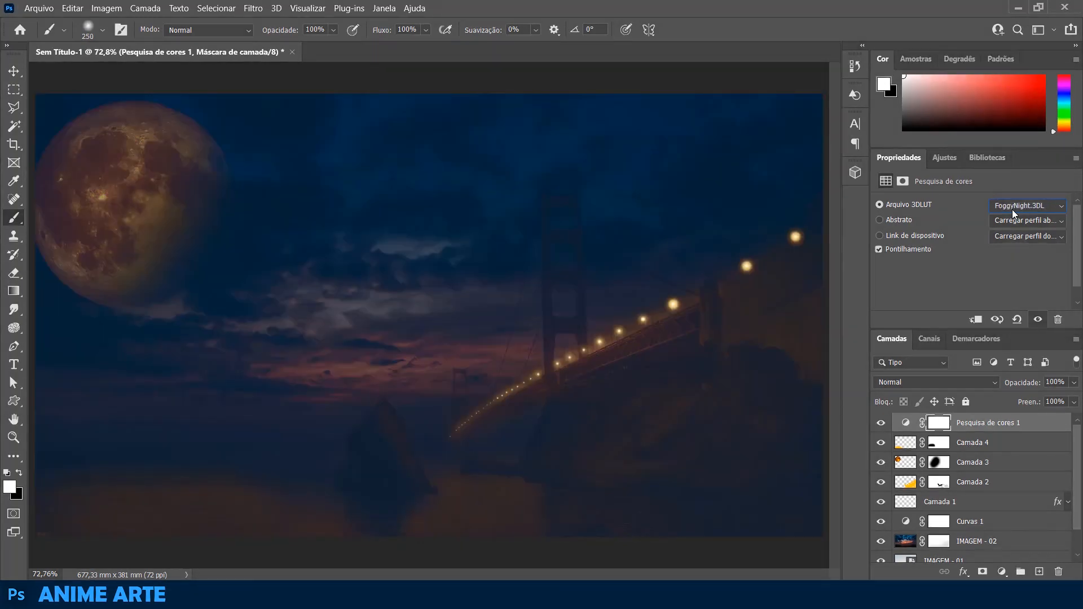
key("Down")
key("Down")
key("Down")
key("Down")
key("Down")
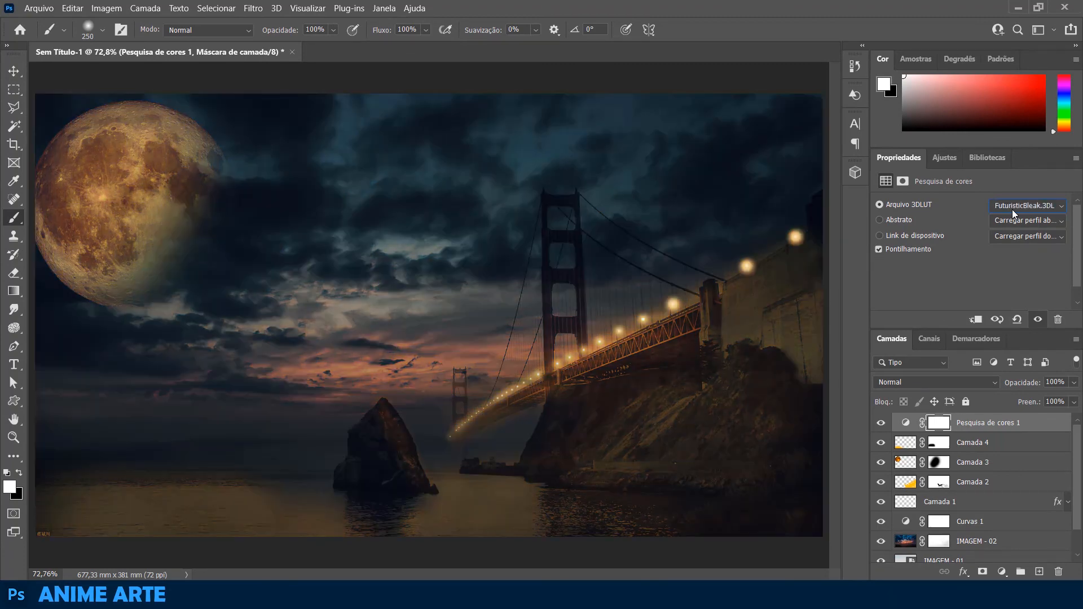
key("Down")
key("Down")
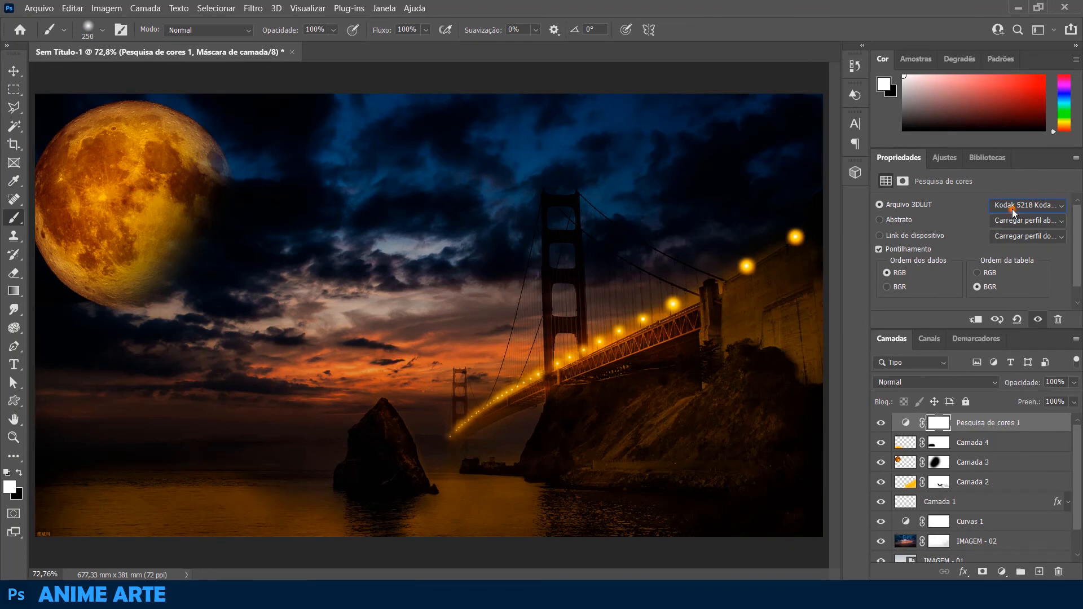
left_click(1012, 209)
left_click(945, 232)
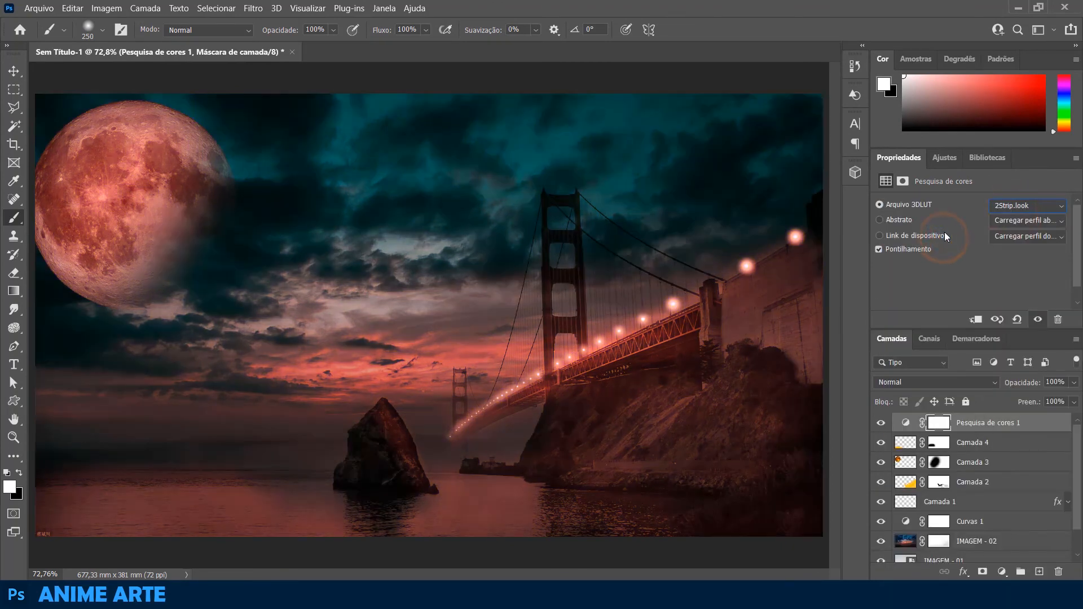